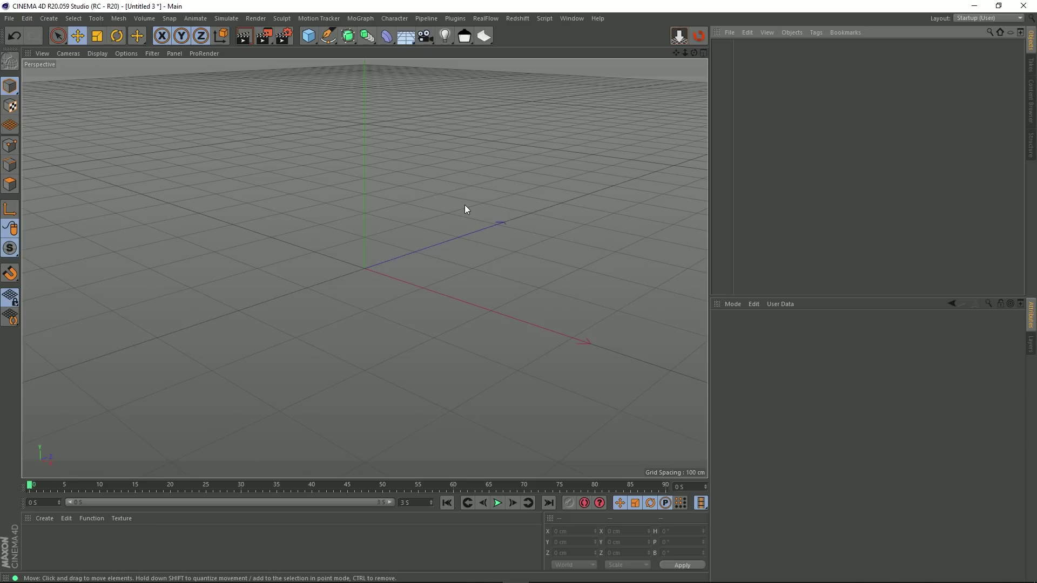
- Add a Cone and an empty Null, then bring up the Cone's context menu
{"action": "left_click", "coordinate": [305, 39]}
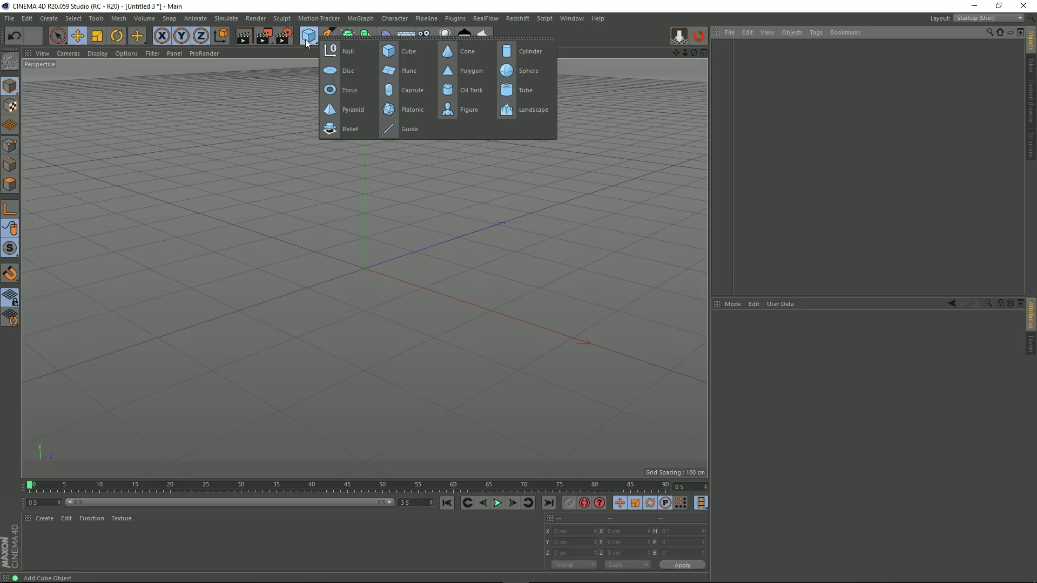
{"action": "left_click", "coordinate": [457, 48]}
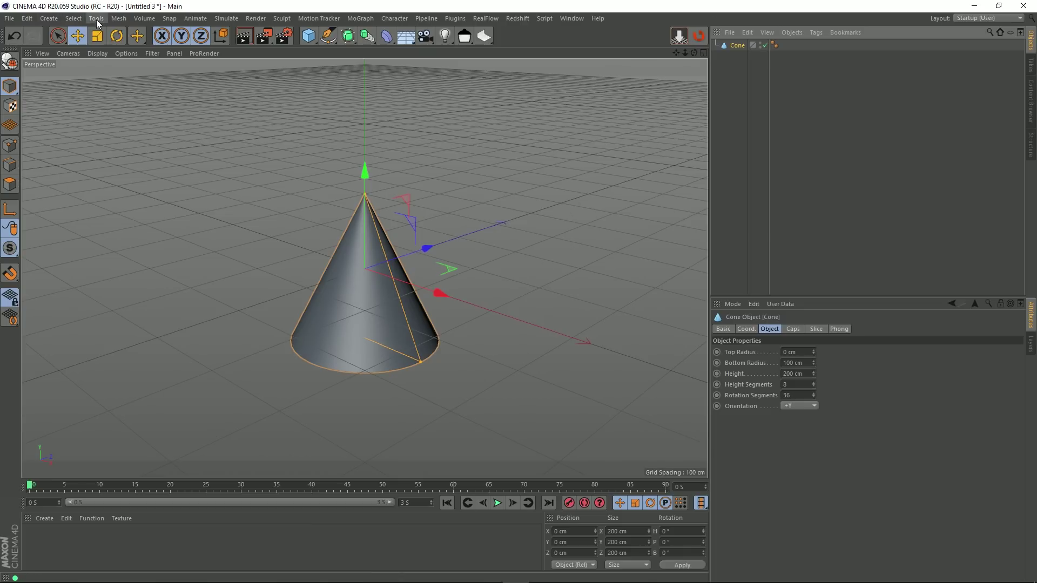
{"action": "left_click", "coordinate": [74, 19]}
{"action": "mouse_move", "coordinate": [94, 21]}
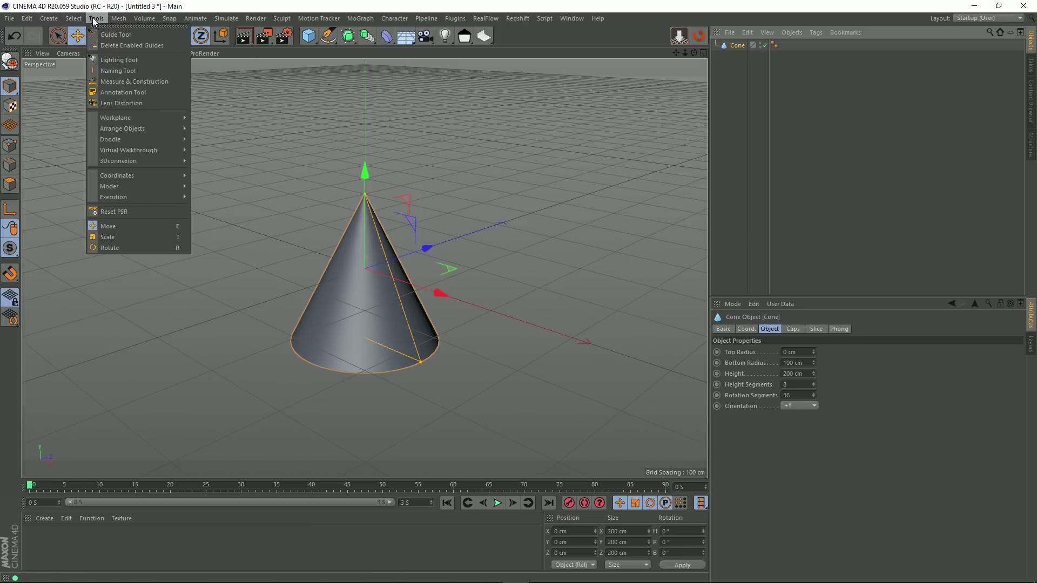
{"action": "mouse_move", "coordinate": [48, 18]}
{"action": "mouse_move", "coordinate": [64, 34]}
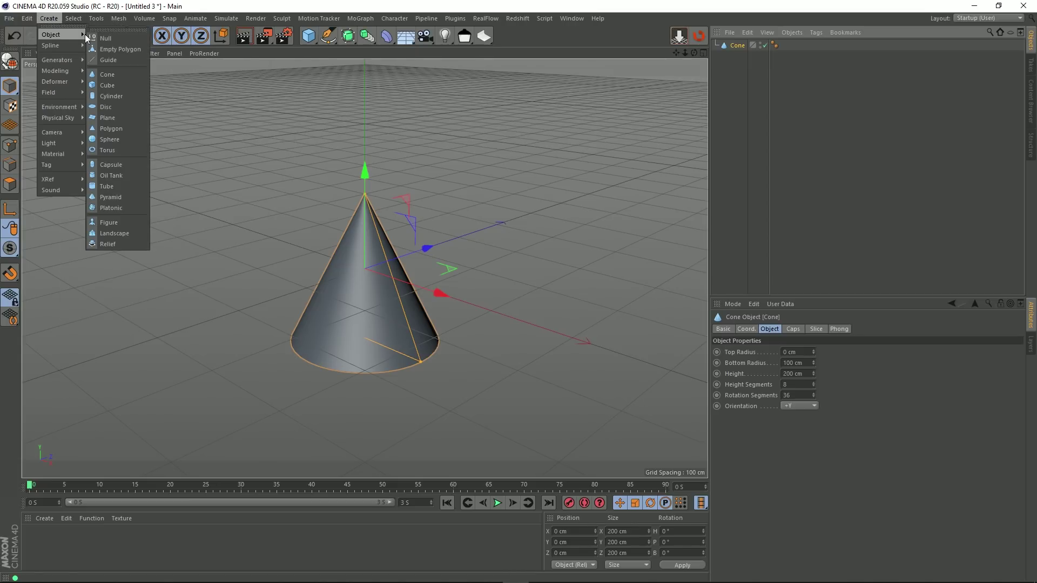
{"action": "left_click", "coordinate": [103, 38]}
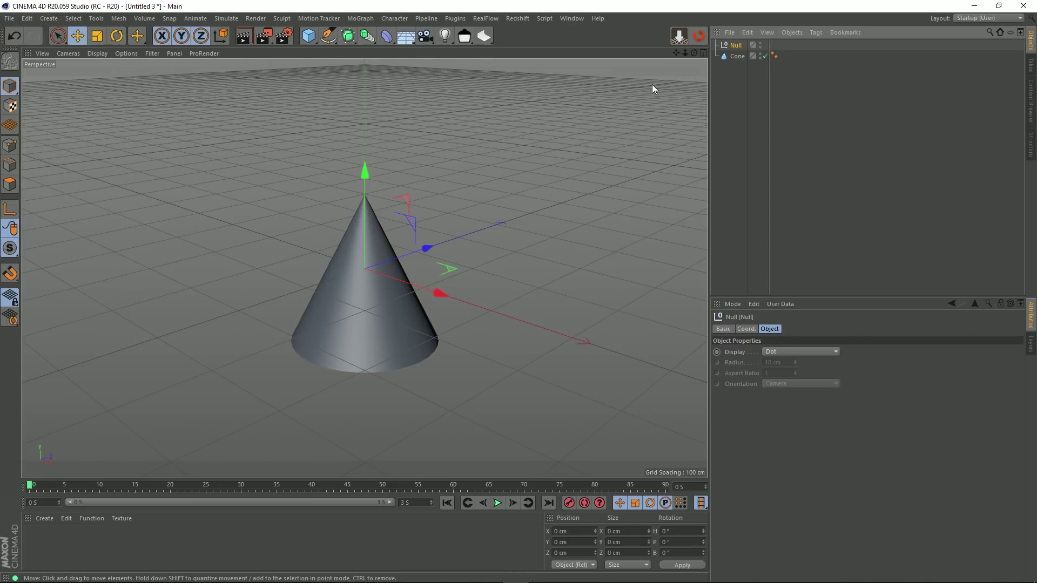
{"action": "left_click", "coordinate": [733, 60]}
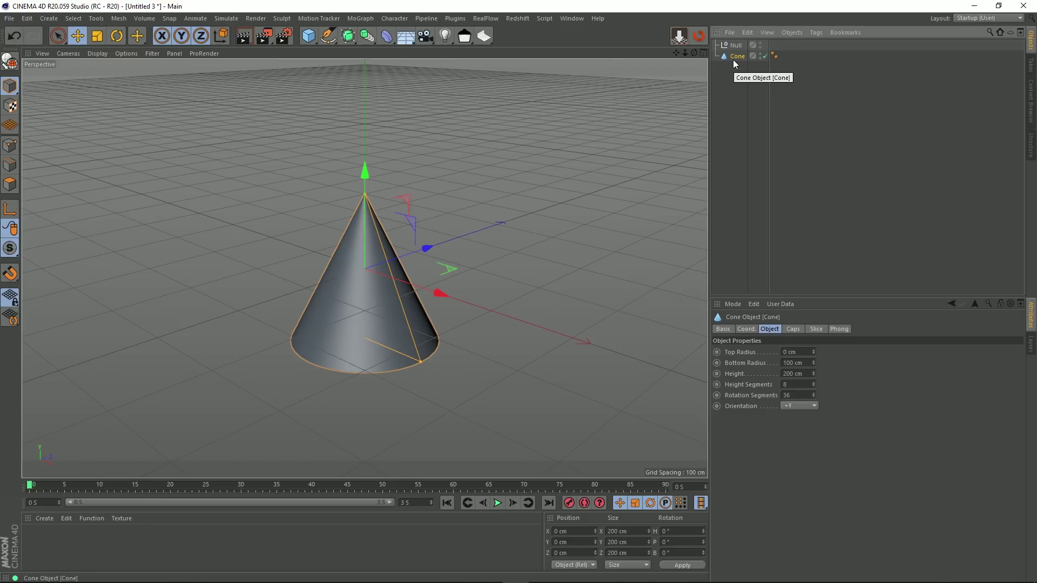
{"action": "right_click", "coordinate": [732, 57]}
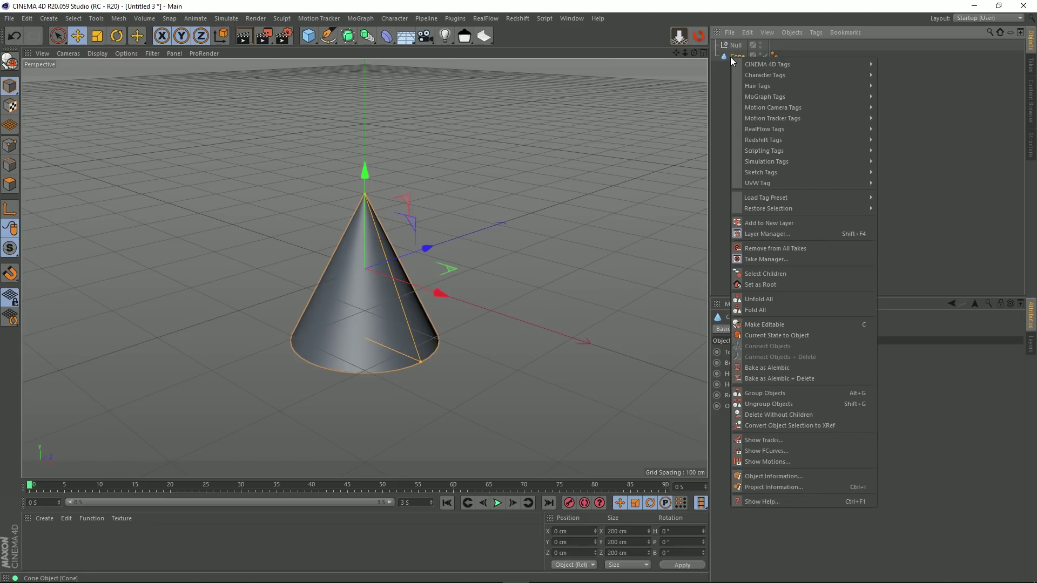
- Give the Cone a Target tag with the Null as its target object
{"action": "mouse_move", "coordinate": [763, 65]}
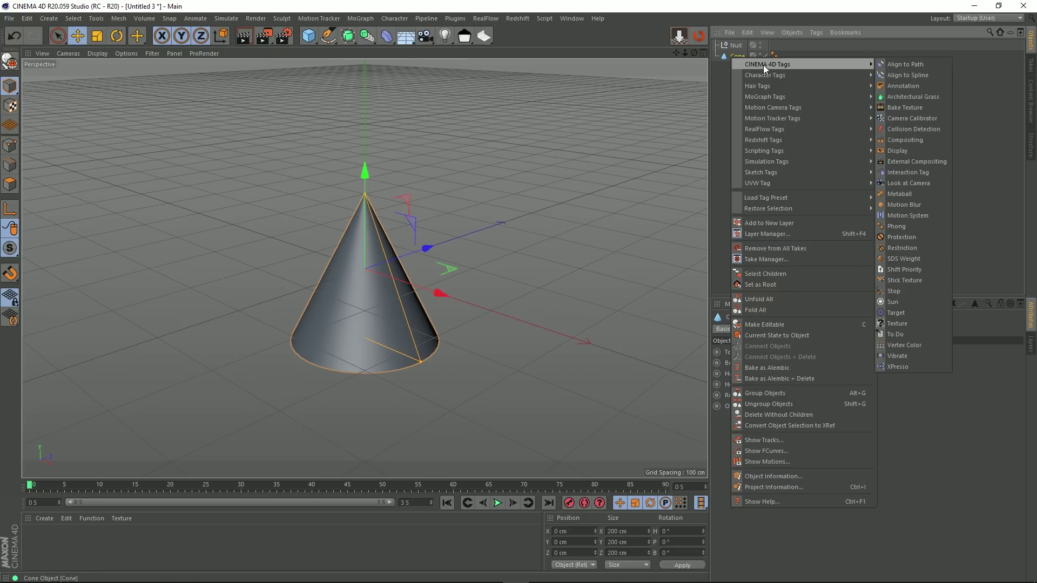
{"action": "left_click", "coordinate": [896, 311]}
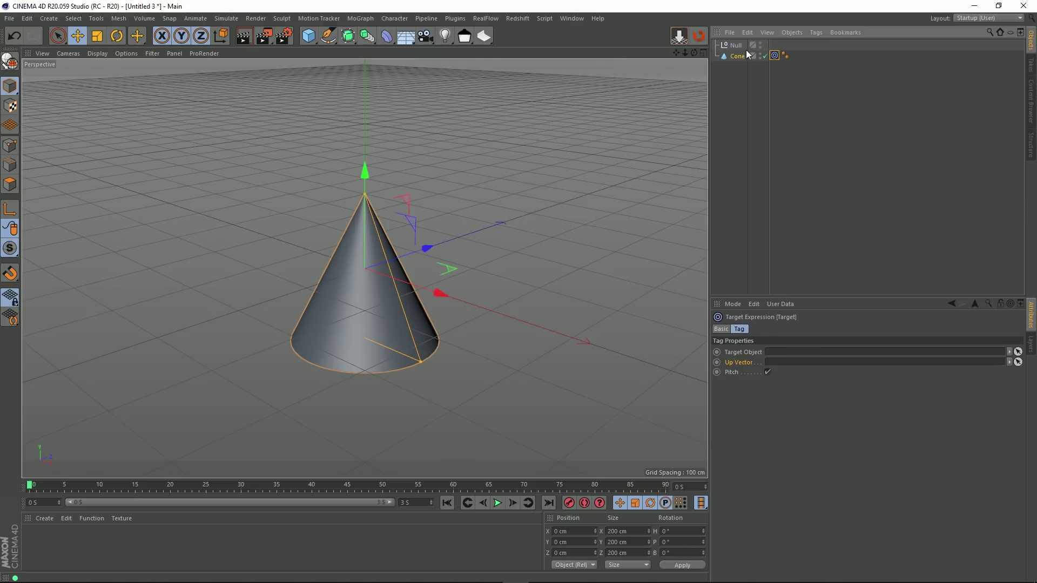
{"action": "left_click_drag", "start_coordinate": [736, 46], "coordinate": [783, 354]}
- Move the Null out to about Z 192 cm and up to Y 76.5 cm
{"action": "left_click", "coordinate": [736, 45]}
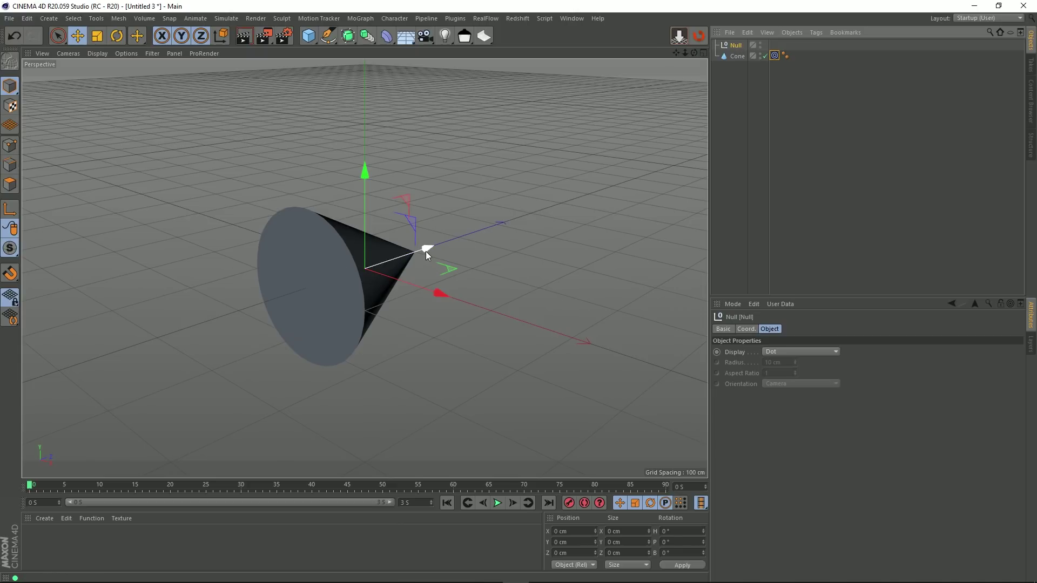
{"action": "left_click_drag", "start_coordinate": [426, 249], "coordinate": [523, 209]}
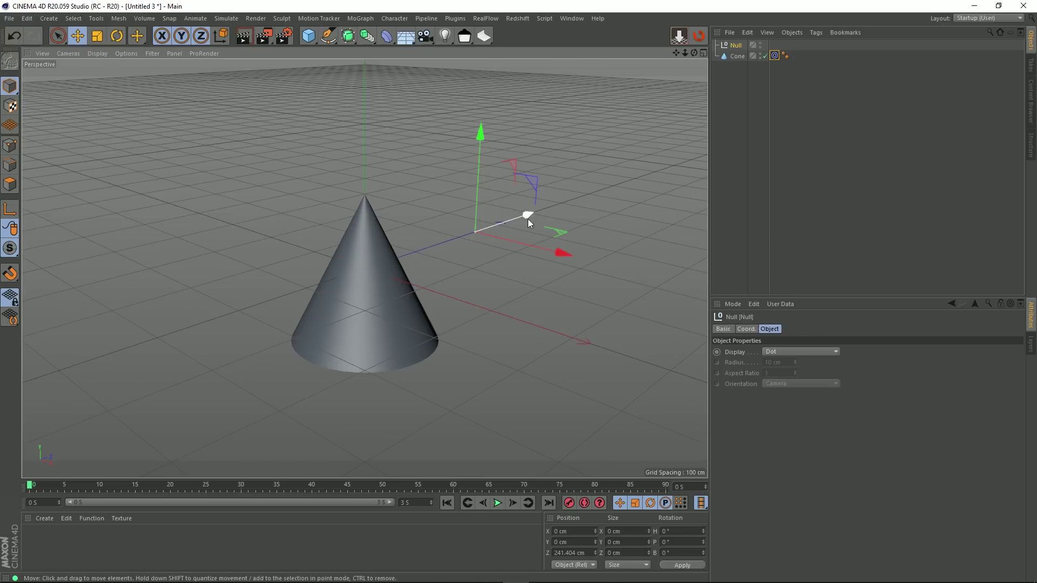
{"action": "left_click_drag", "start_coordinate": [525, 217], "coordinate": [499, 232]}
{"action": "left_click_drag", "start_coordinate": [459, 139], "coordinate": [478, 89]}
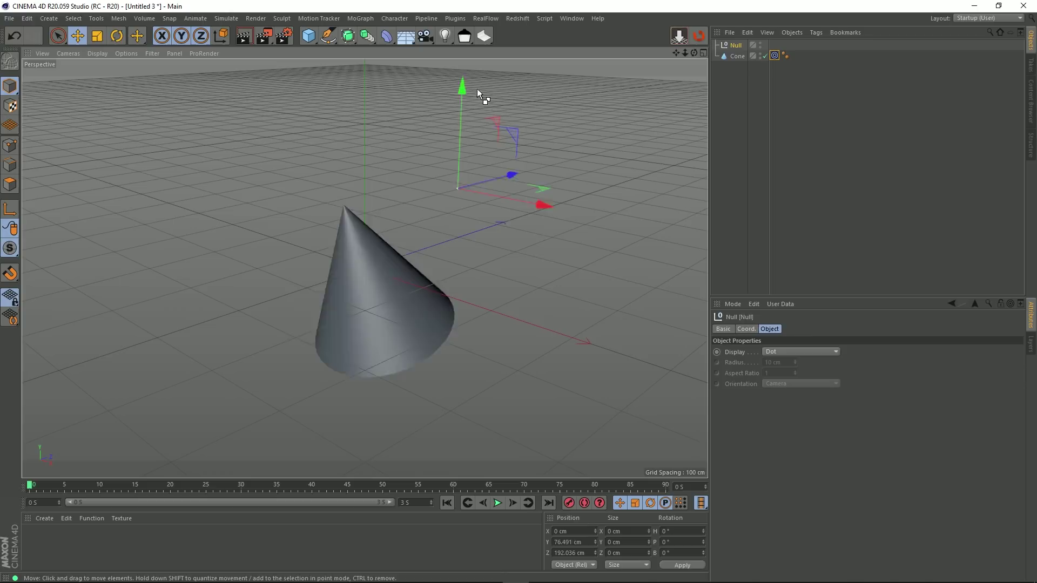
- Undo the Null's raise and set the Cone's orientation to +Z
{"action": "key", "text": "ctrl+z"}
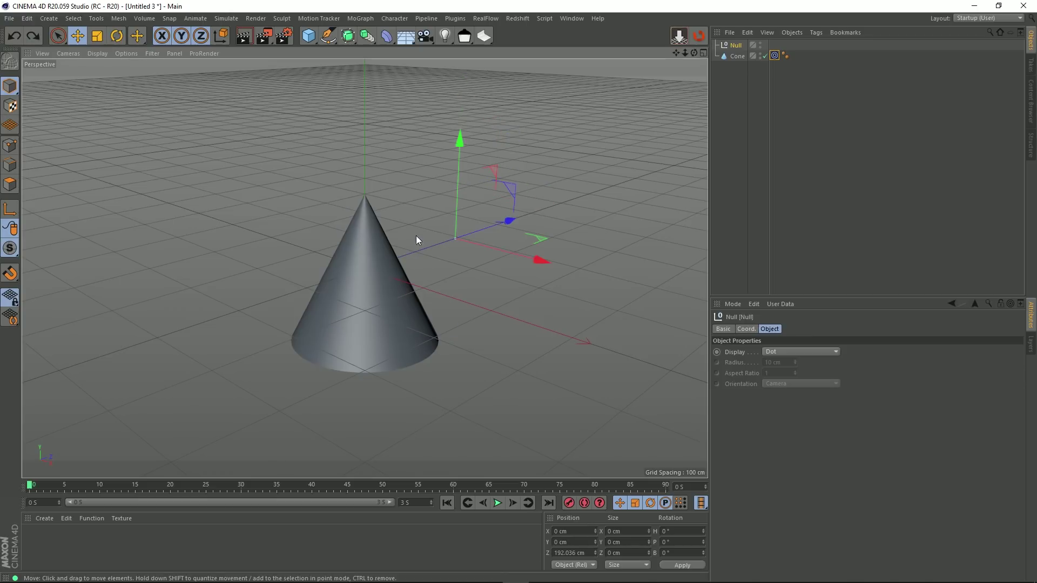
{"action": "left_click", "coordinate": [775, 56]}
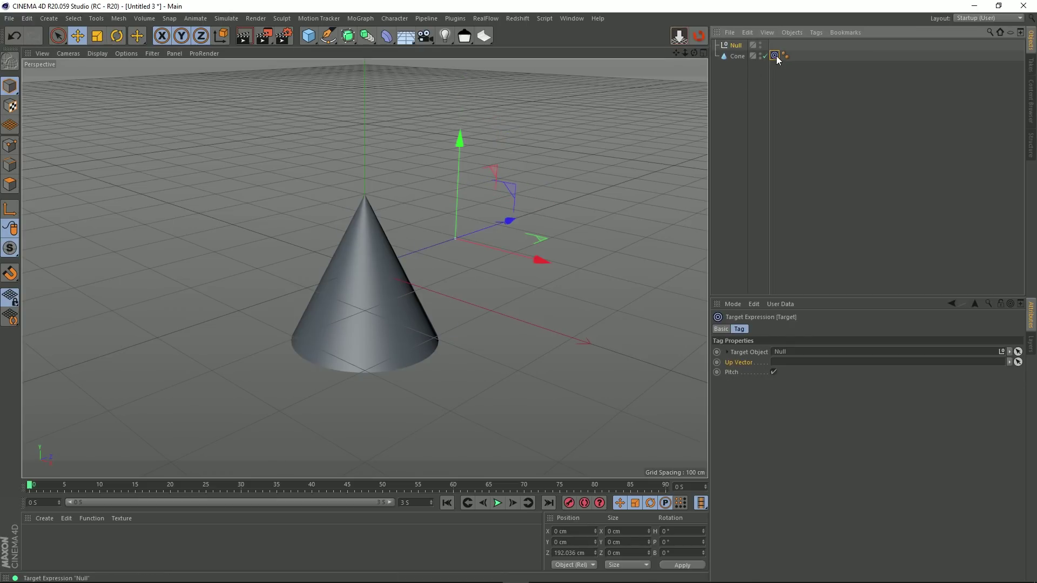
{"action": "left_click", "coordinate": [737, 56]}
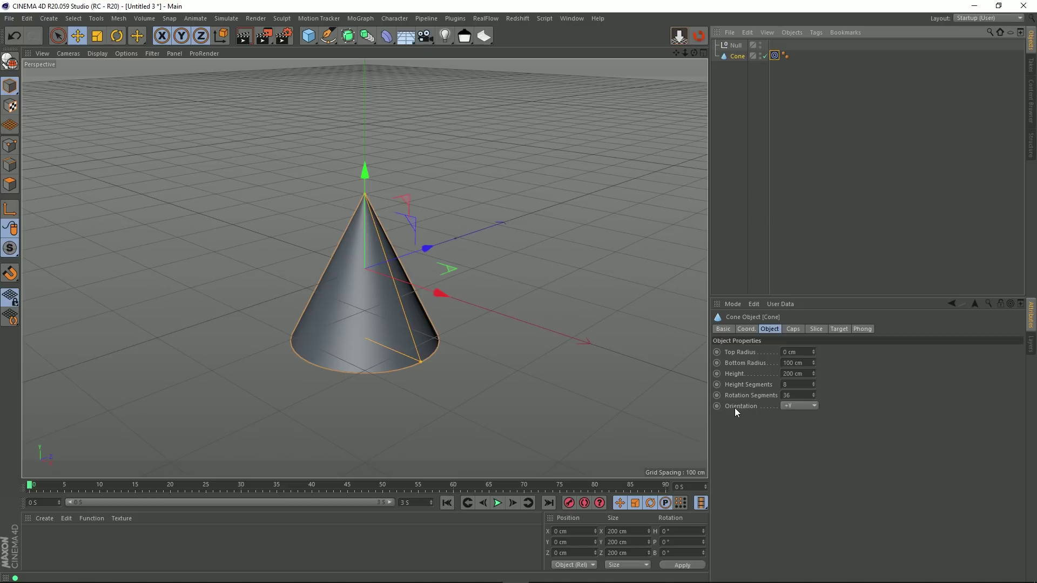
{"action": "left_click", "coordinate": [798, 408]}
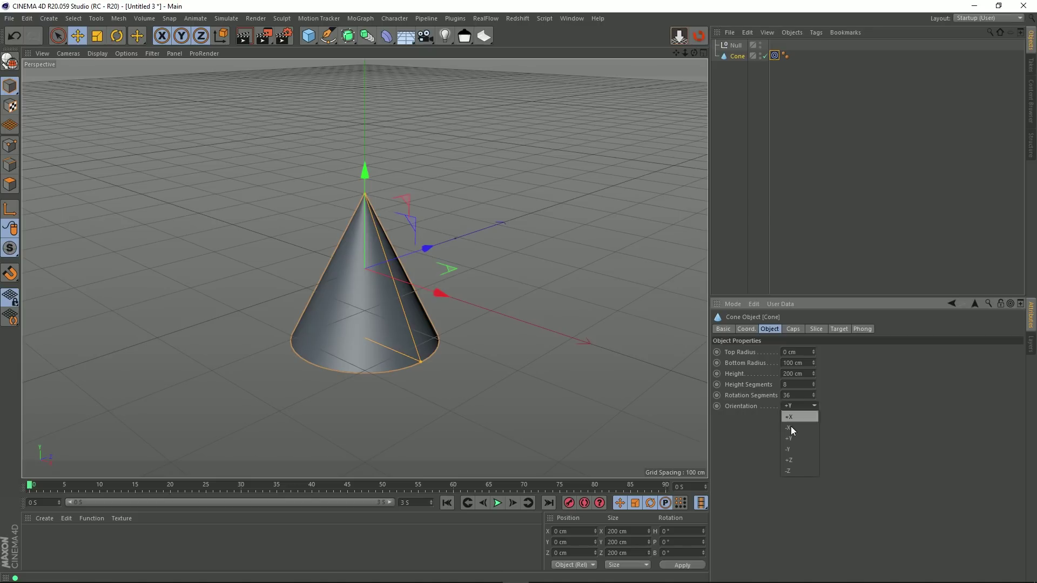
{"action": "left_click", "coordinate": [791, 461]}
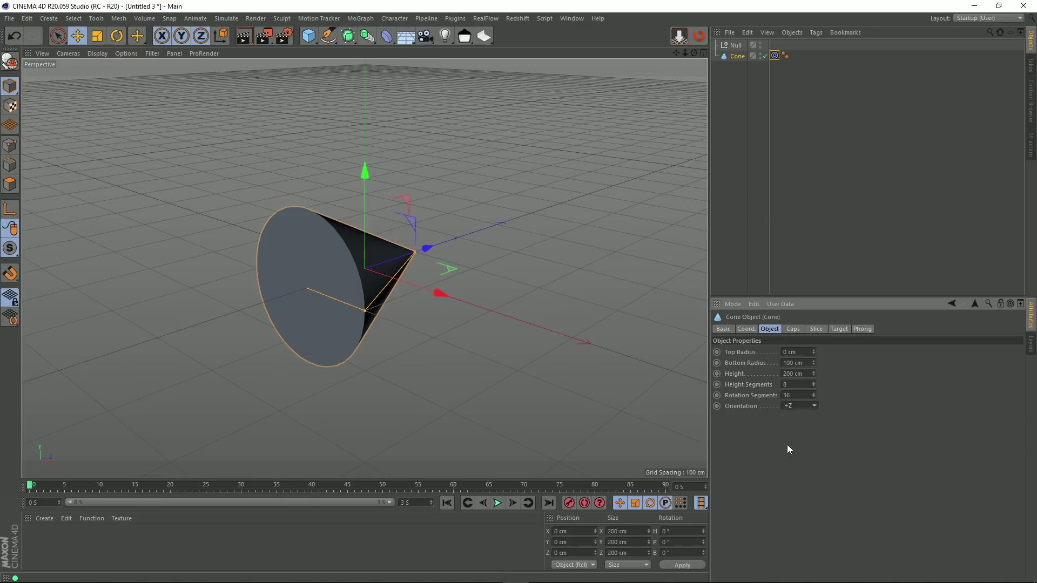
- Move the Null to Y 34.234 cm, Z 213.976 cm, undoing an extra sideways move
{"action": "left_click", "coordinate": [735, 45]}
{"action": "left_click_drag", "start_coordinate": [512, 224], "coordinate": [514, 124]}
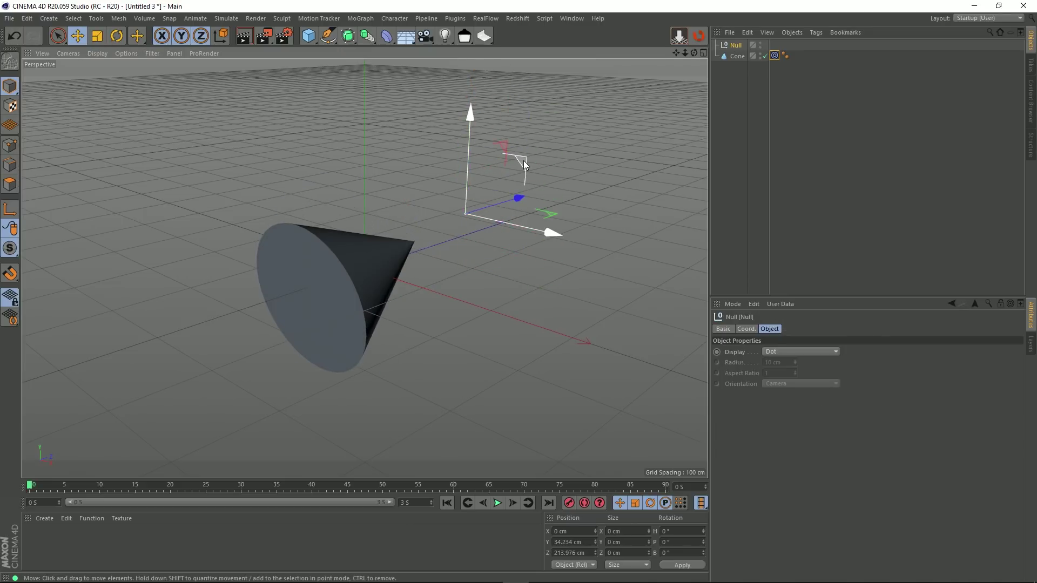
{"action": "left_click_drag", "start_coordinate": [520, 163], "coordinate": [633, 170]}
{"action": "key", "text": "ctrl+z"}
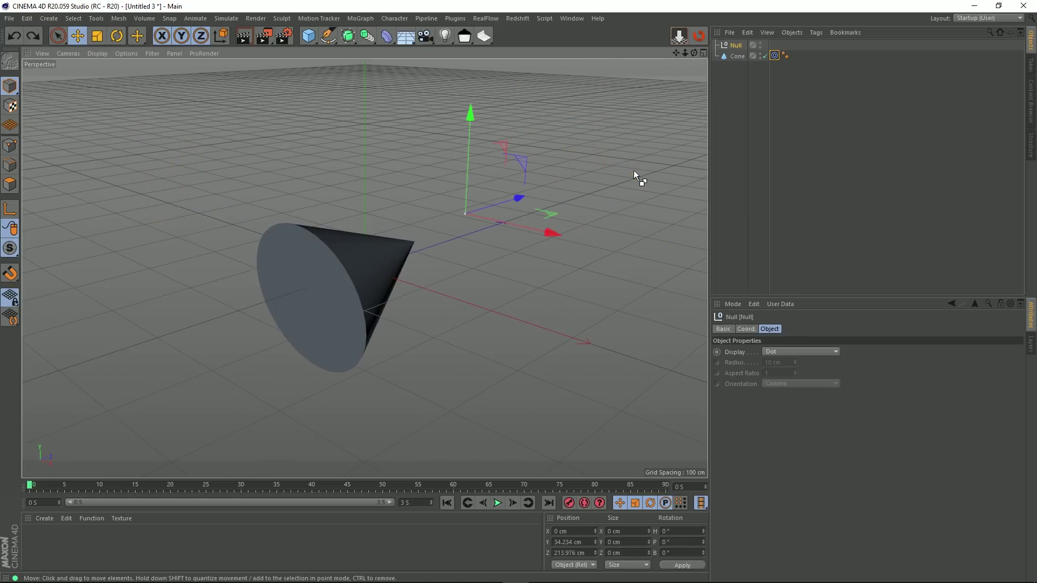
- Disable the Target tag's Pitch, move the Null to X 32.951, Y 65.262 cm, and bring up the robot video
{"action": "left_click", "coordinate": [774, 57]}
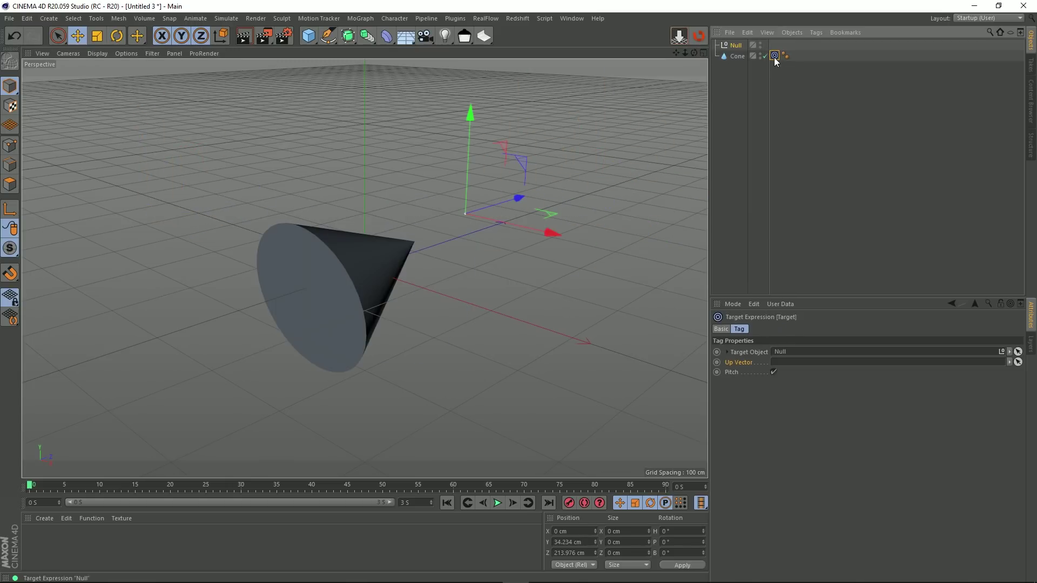
{"action": "left_click", "coordinate": [773, 372]}
{"action": "left_click_drag", "start_coordinate": [471, 111], "coordinate": [470, 210]}
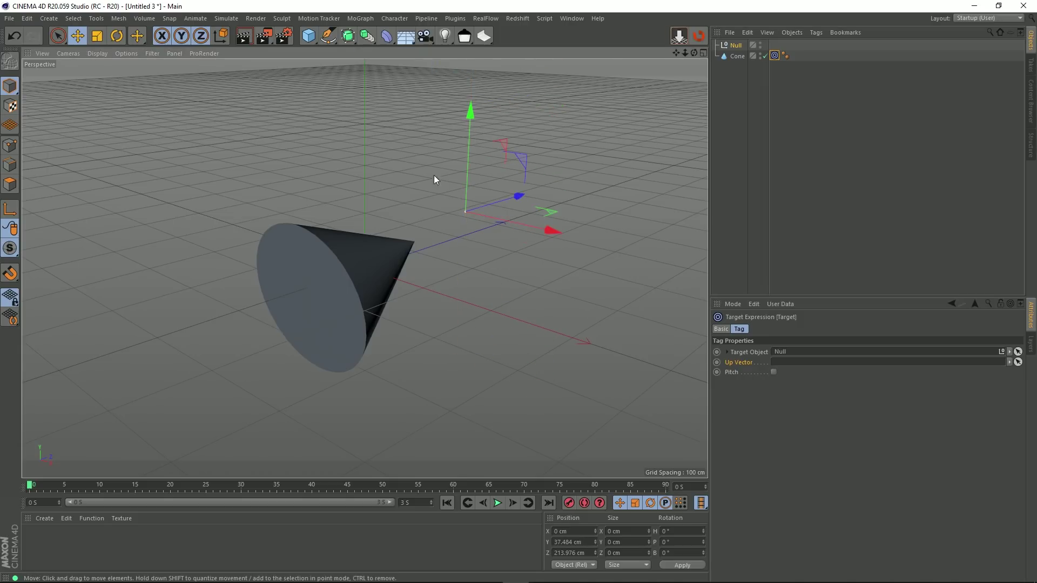
{"action": "left_click_drag", "start_coordinate": [553, 234], "coordinate": [460, 250]}
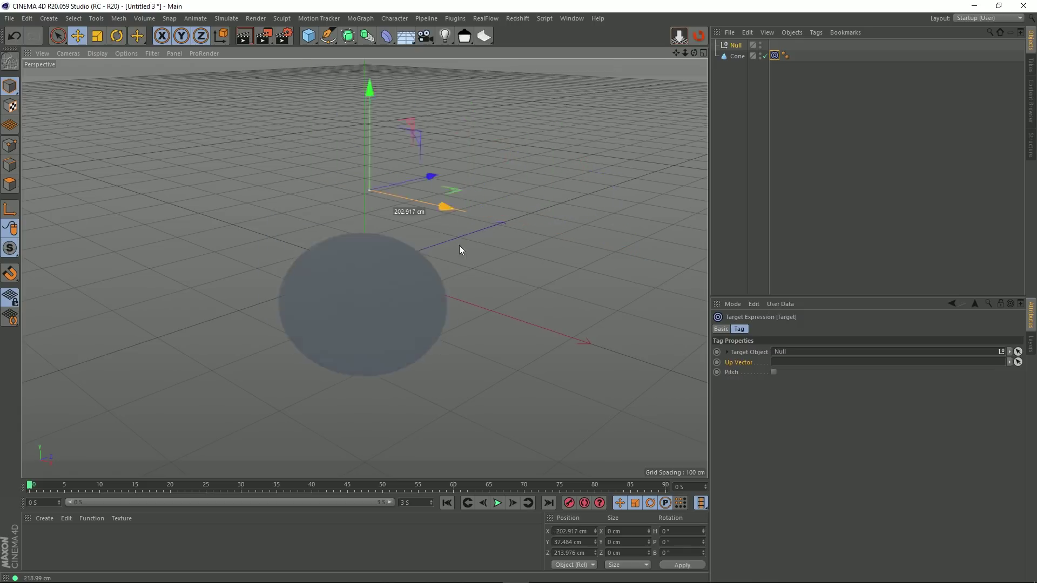
{"action": "left_click_drag", "start_coordinate": [421, 135], "coordinate": [462, 107]}
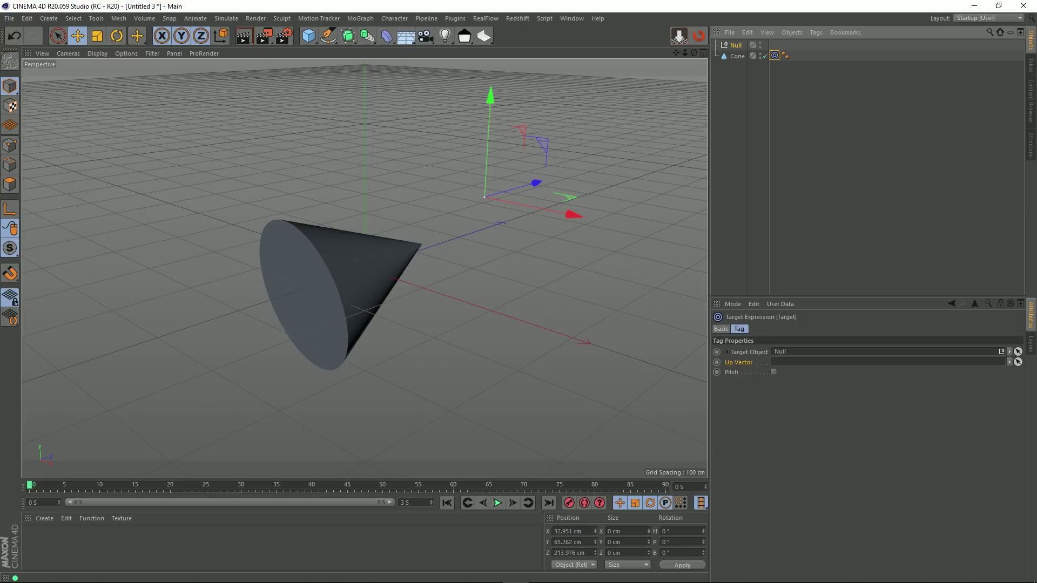
{"action": "left_click_drag", "start_coordinate": [1036, 134], "coordinate": [505, 71]}
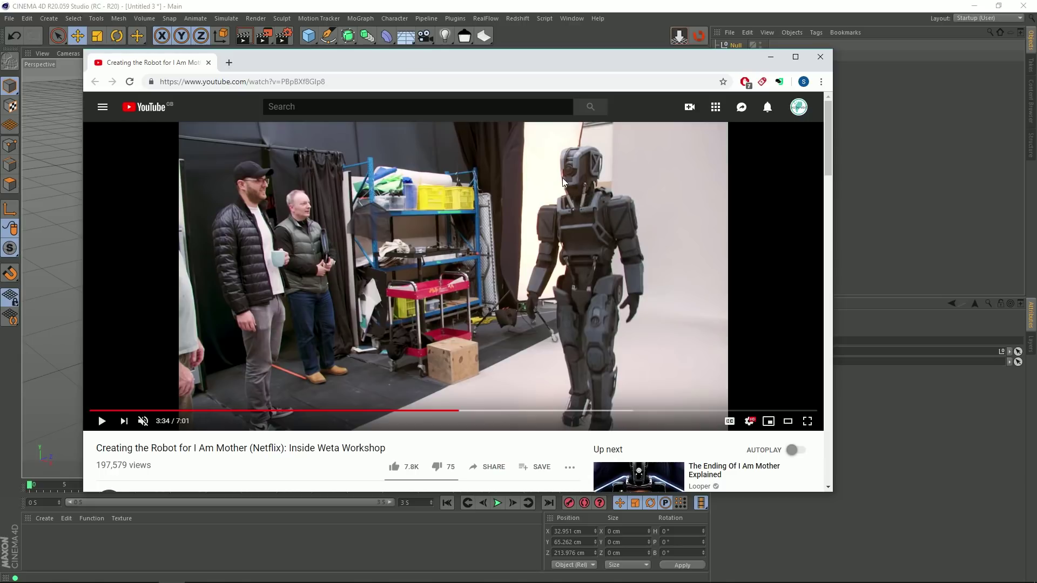
- Play the robot workshop reference video on YouTube
{"action": "left_click", "coordinate": [428, 354]}
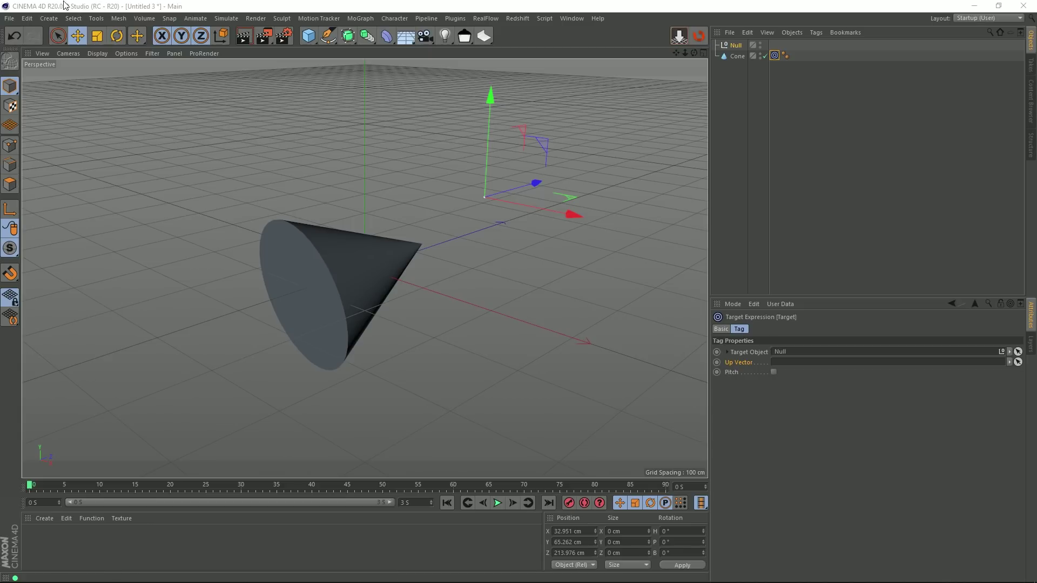
- Close all open projects, discarding the changes to Untitled 3
{"action": "left_click", "coordinate": [12, 20]}
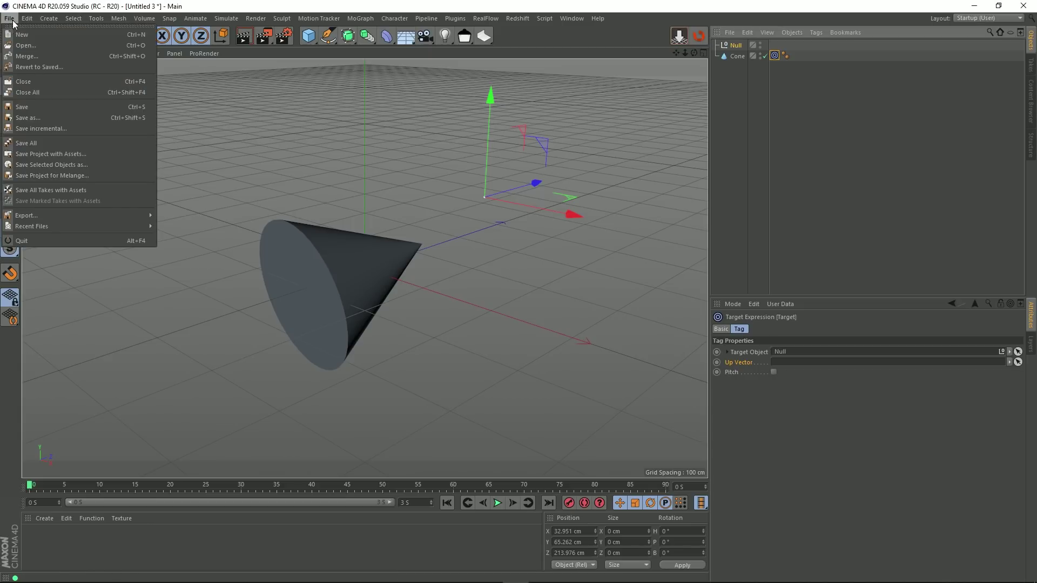
{"action": "left_click", "coordinate": [59, 94]}
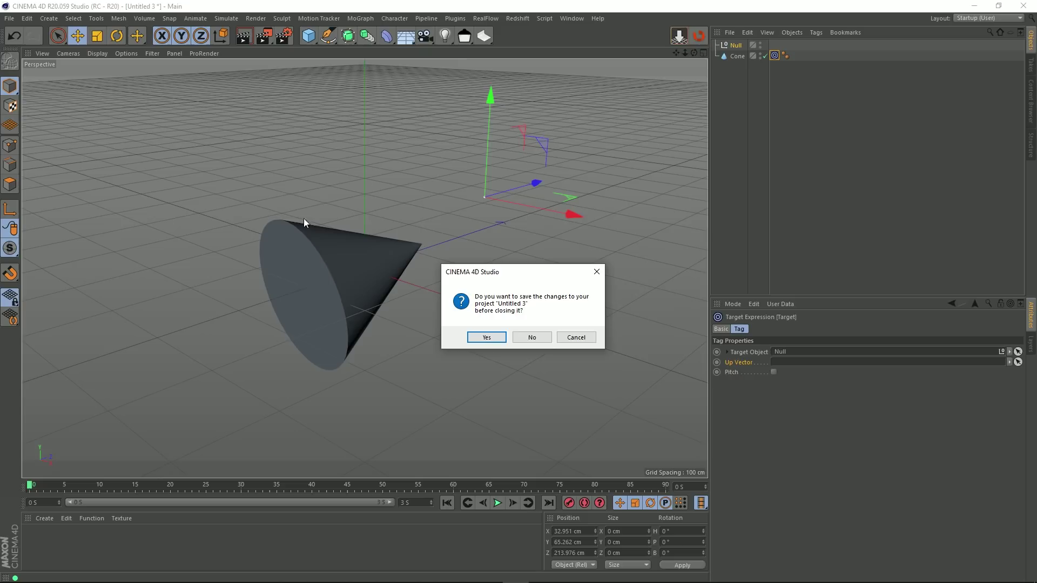
{"action": "left_click", "coordinate": [532, 338]}
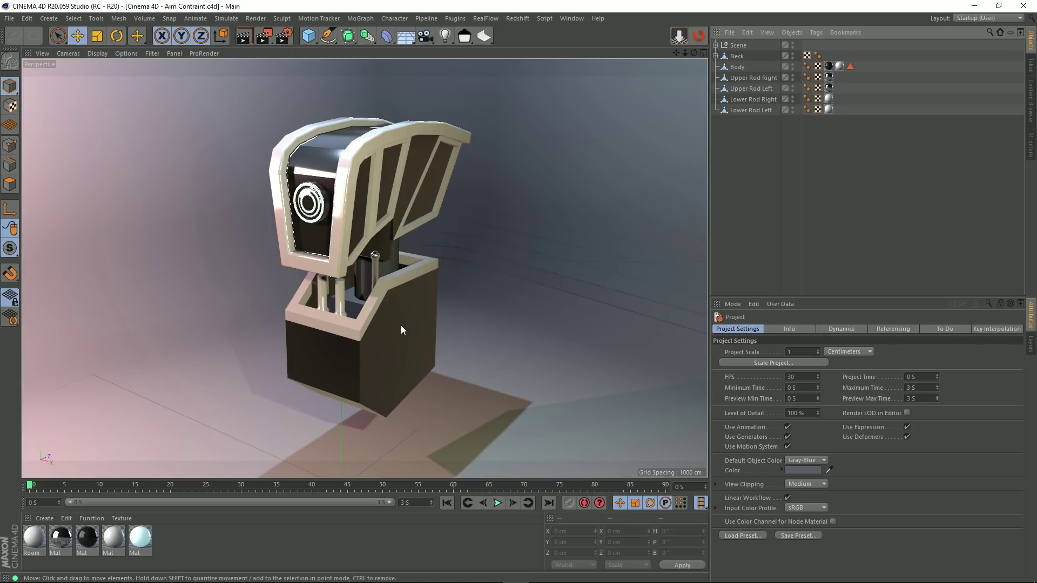
- Expand Neck and test-rotate the neck with its head, then undo it
{"action": "left_click", "coordinate": [410, 156]}
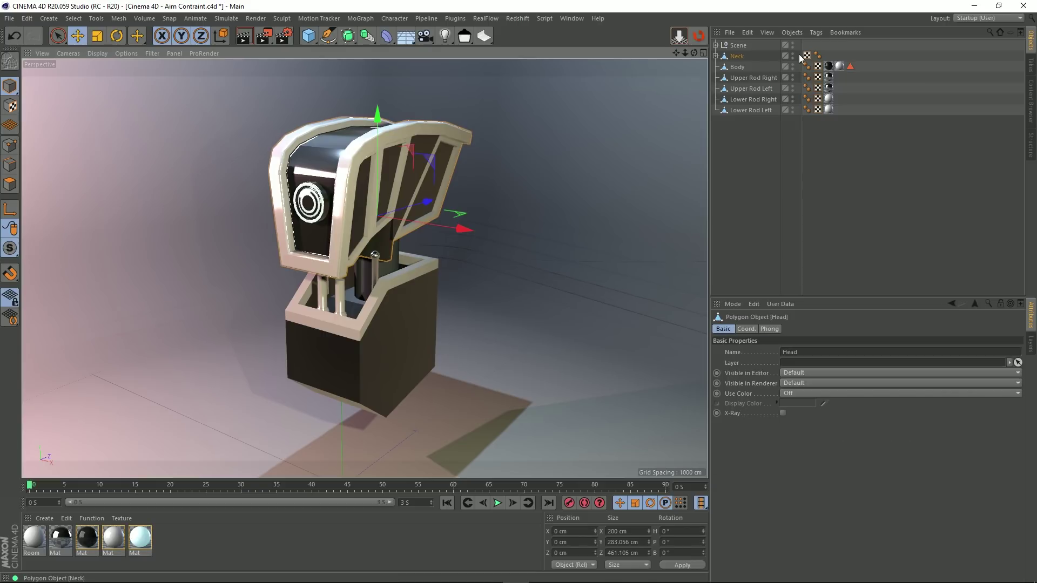
{"action": "left_click", "coordinate": [716, 56]}
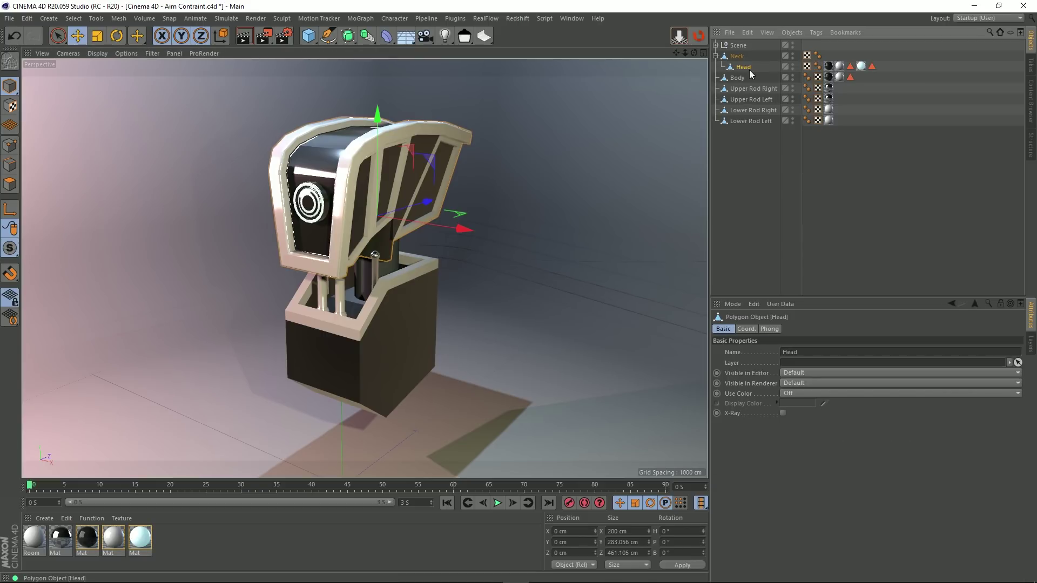
{"action": "left_click", "coordinate": [737, 56]}
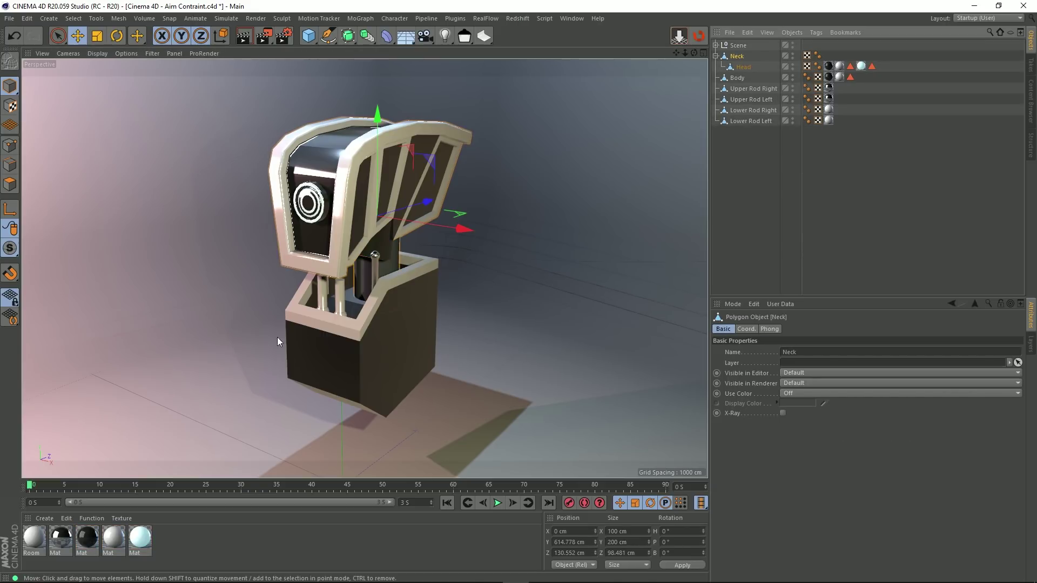
{"action": "left_click", "coordinate": [118, 38]}
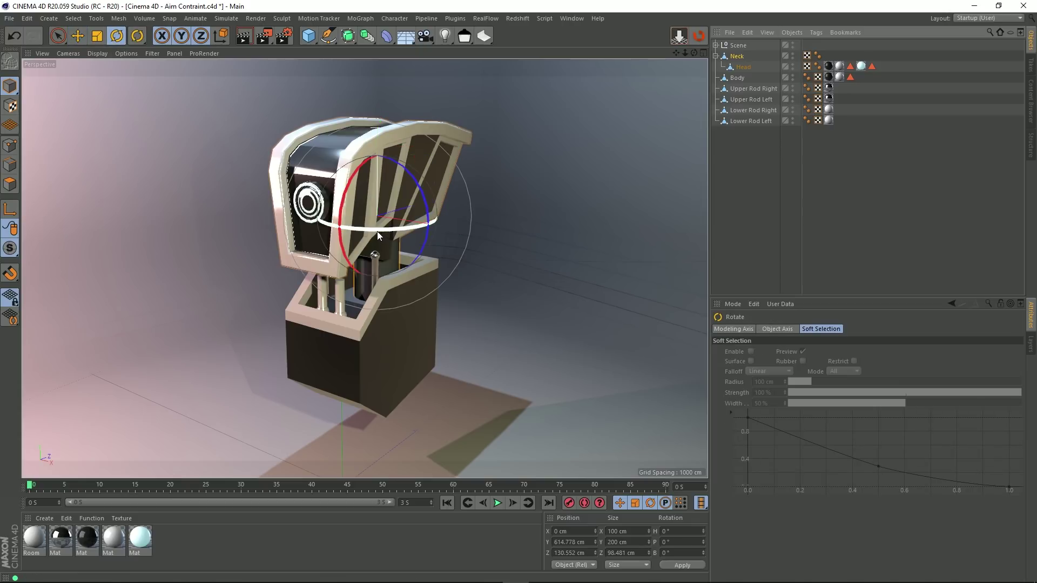
{"action": "left_click_drag", "start_coordinate": [377, 232], "coordinate": [432, 259]}
{"action": "key", "text": "ctrl+z"}
- Test-rotate the Head and the Body, undoing each rotation
{"action": "left_click", "coordinate": [743, 67]}
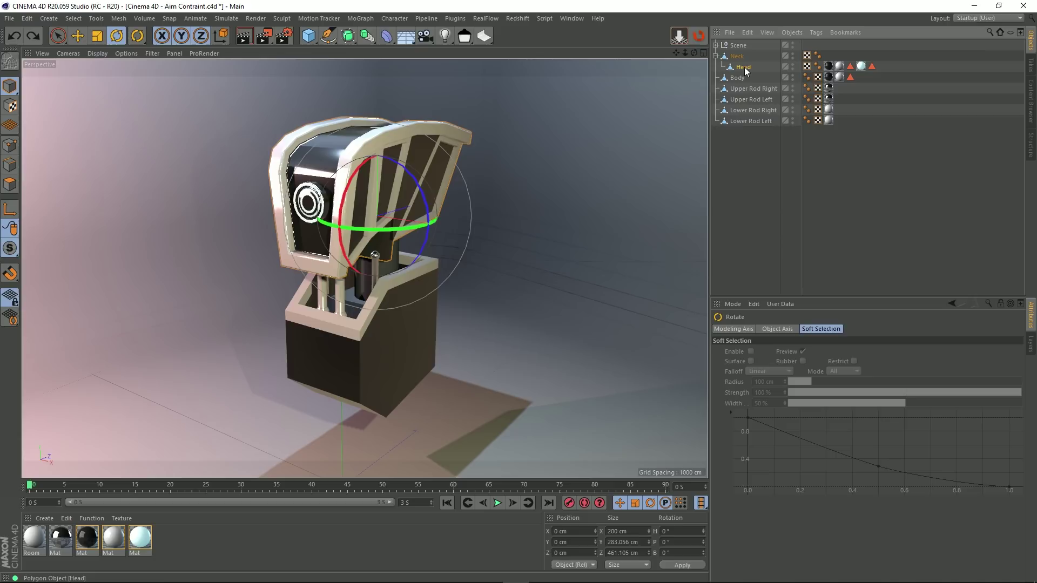
{"action": "key", "text": "ctrl+z"}
{"action": "left_click", "coordinate": [744, 67]}
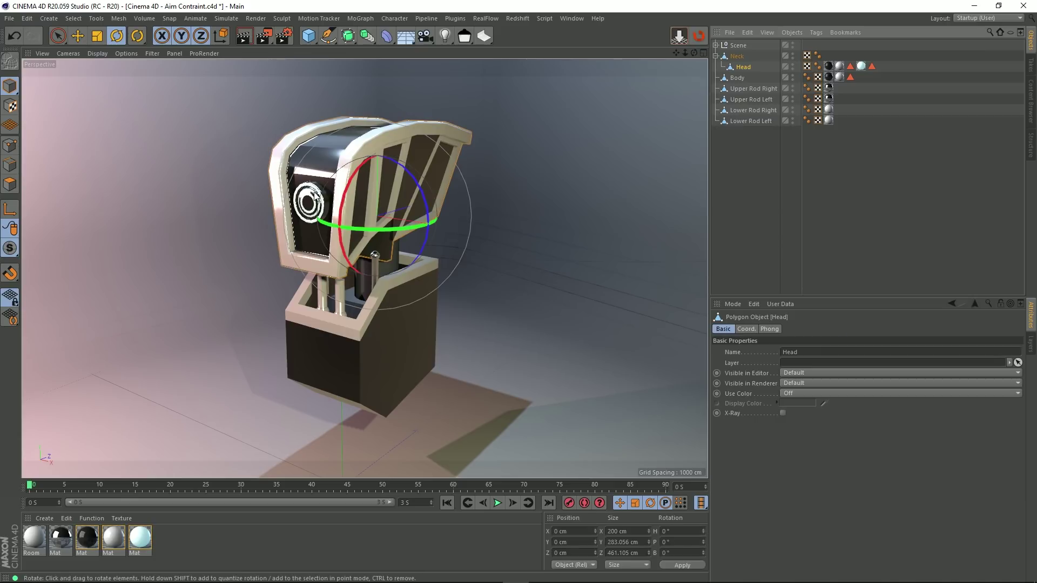
{"action": "mouse_move", "coordinate": [344, 201]}
{"action": "left_mouse_down"}
{"action": "mouse_move", "coordinate": [366, 155]}
{"action": "mouse_move", "coordinate": [351, 238]}
{"action": "mouse_move", "coordinate": [358, 189]}
{"action": "left_mouse_up"}
{"action": "key", "text": "ctrl+z"}
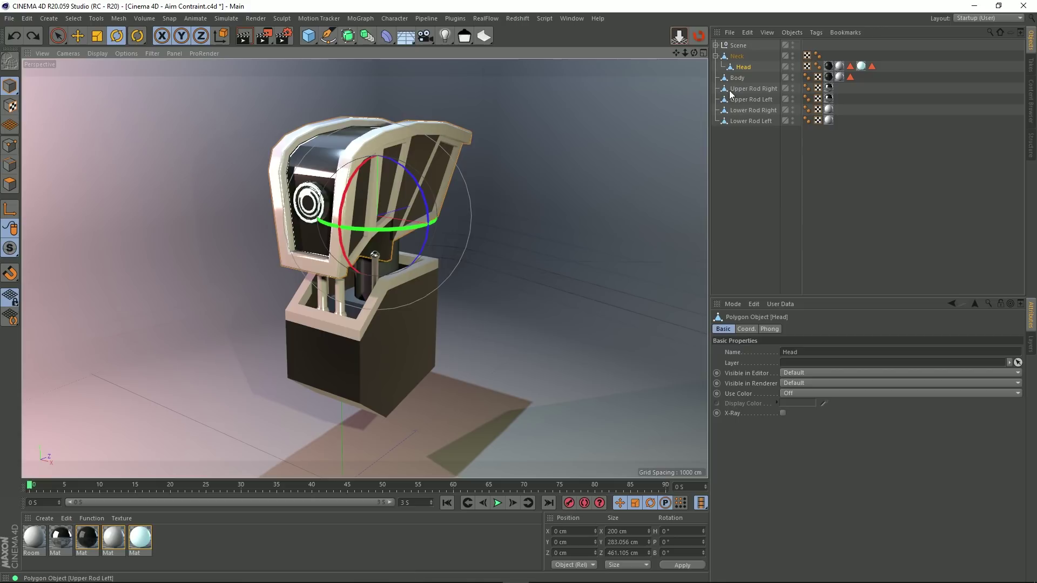
{"action": "left_click", "coordinate": [735, 78]}
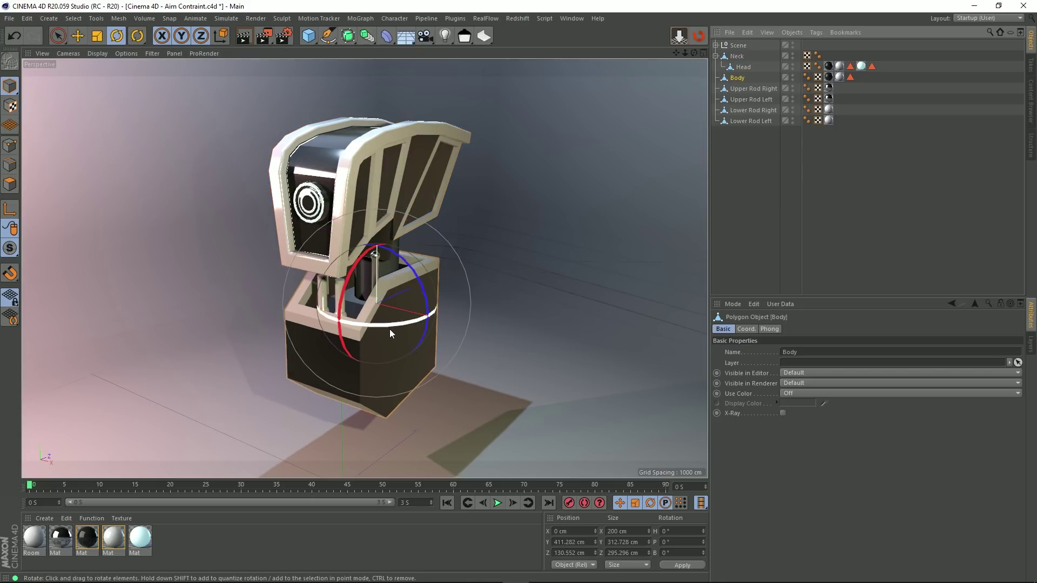
{"action": "mouse_move", "coordinate": [389, 327]}
{"action": "left_mouse_down"}
{"action": "mouse_move", "coordinate": [489, 316]}
{"action": "mouse_move", "coordinate": [383, 339]}
{"action": "left_mouse_up"}
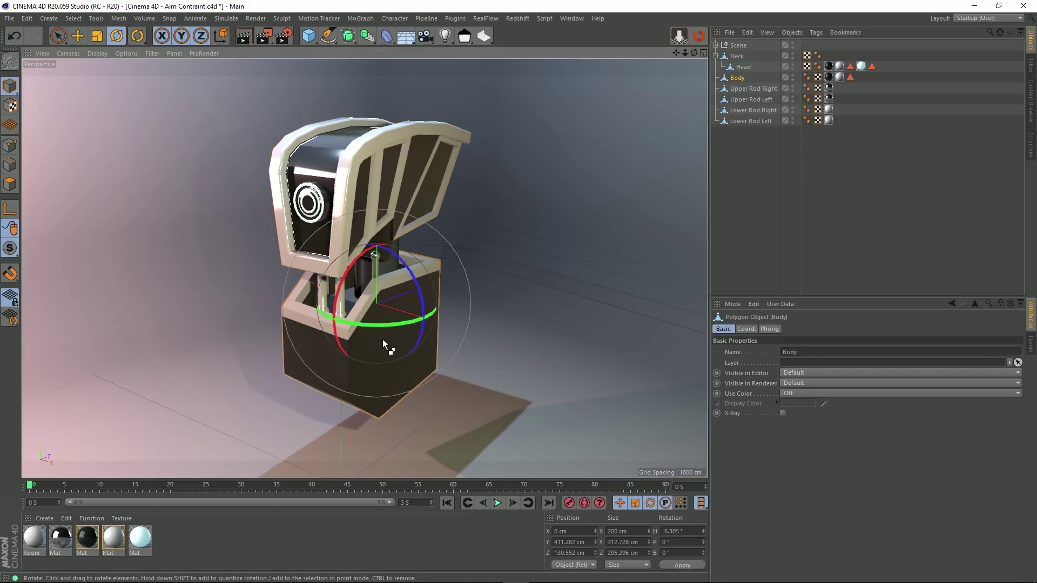
{"action": "key", "text": "ctrl+z"}
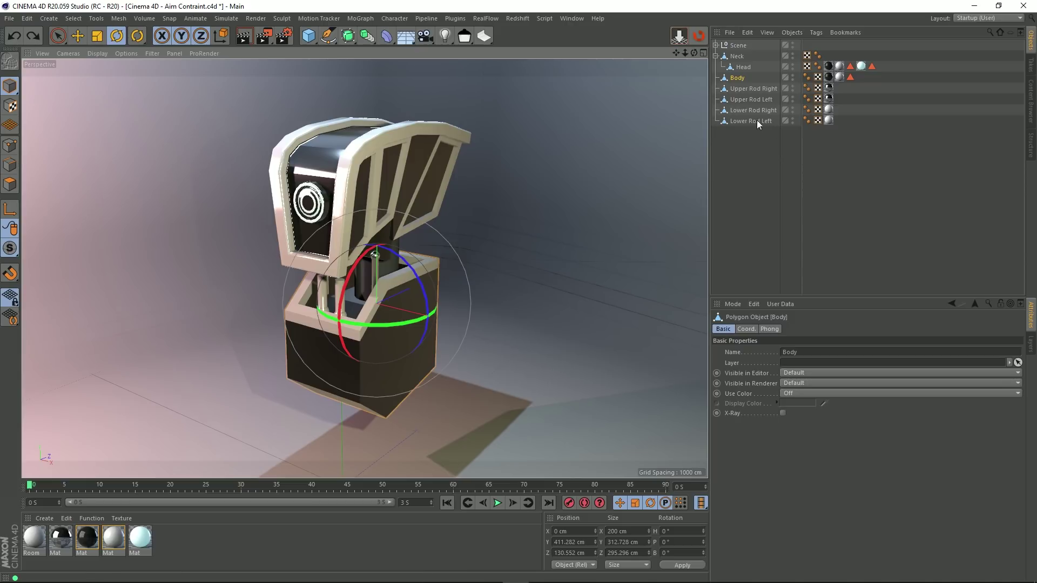
- Select the rods and hide the body in the viewport so only the four rods show
{"action": "left_click", "coordinate": [737, 92]}
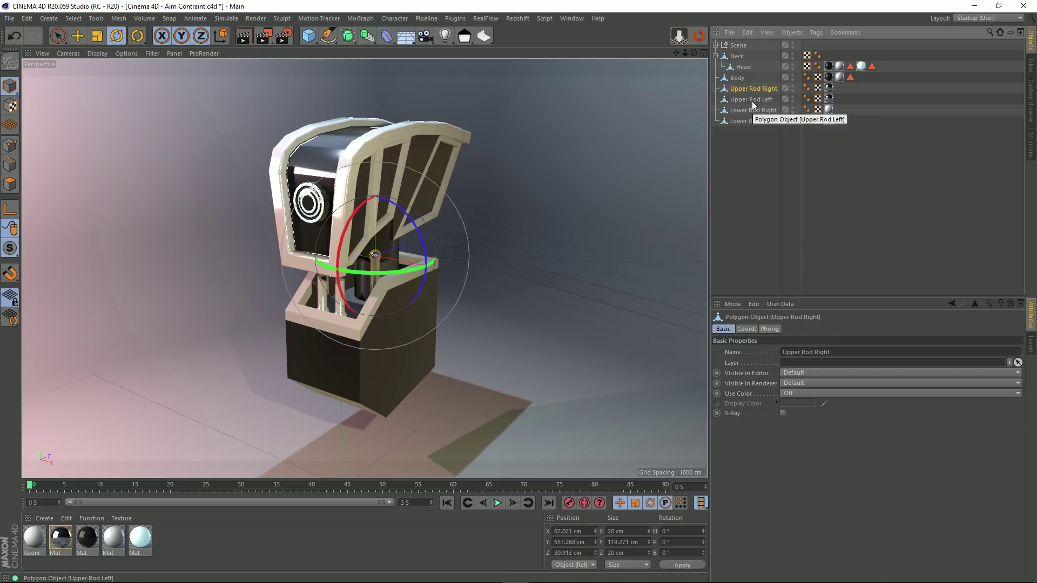
{"action": "left_click", "coordinate": [751, 102]}
{"action": "left_click", "coordinate": [746, 112]}
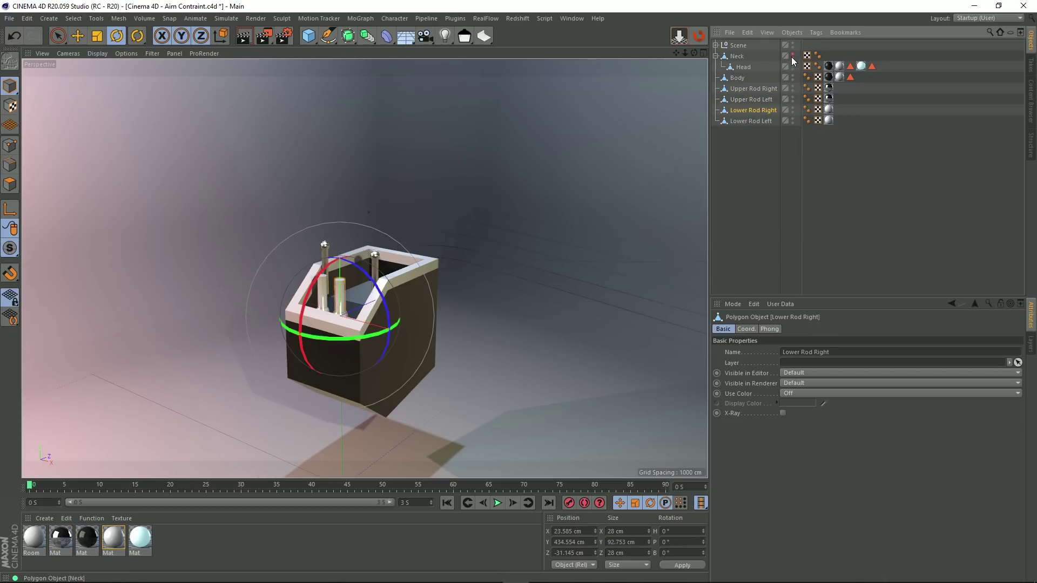
{"action": "left_click", "coordinate": [792, 78]}
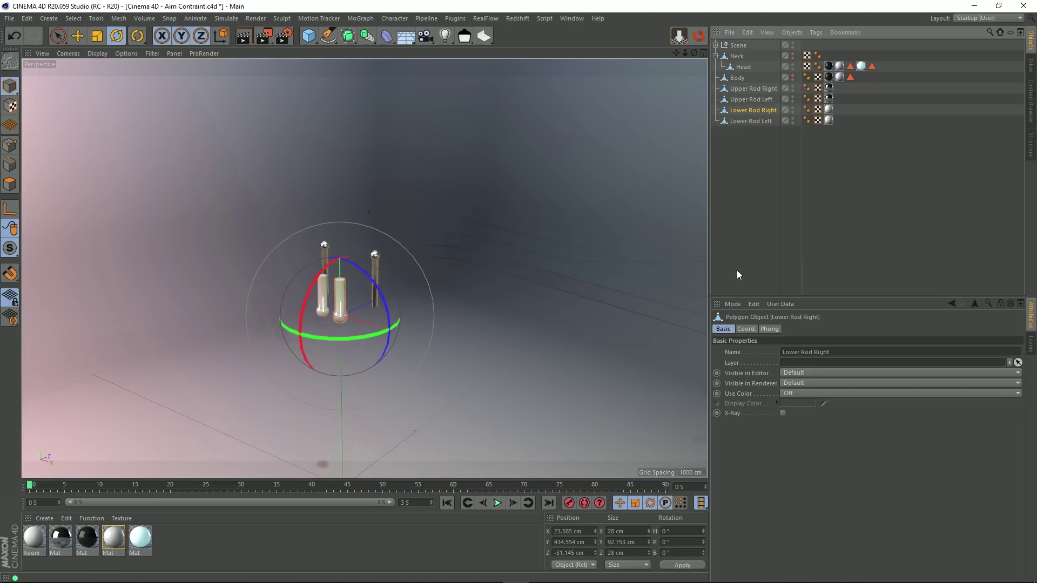
{"action": "left_click", "coordinate": [748, 206]}
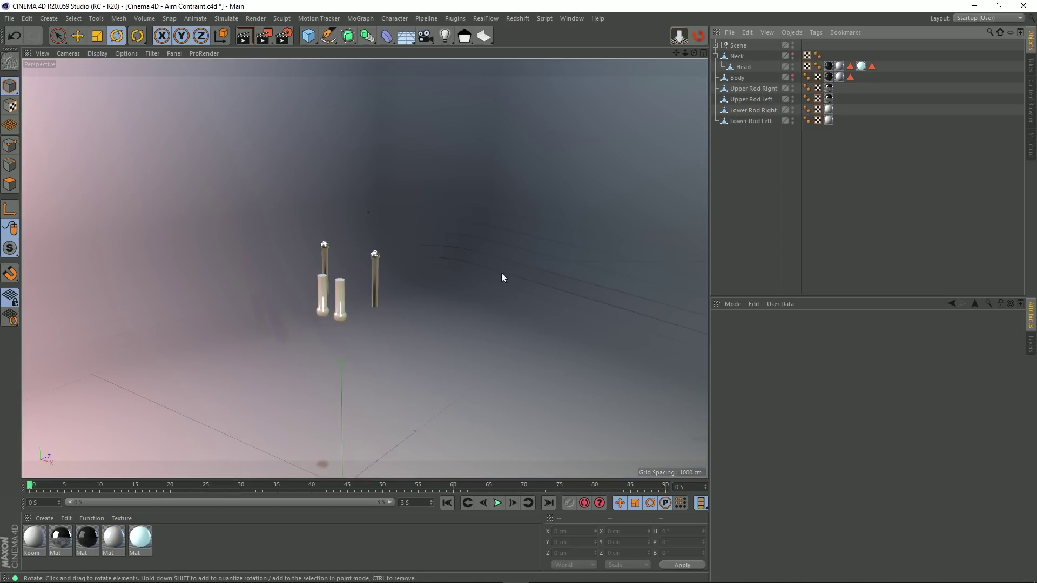
{"action": "left_click", "coordinate": [715, 46]}
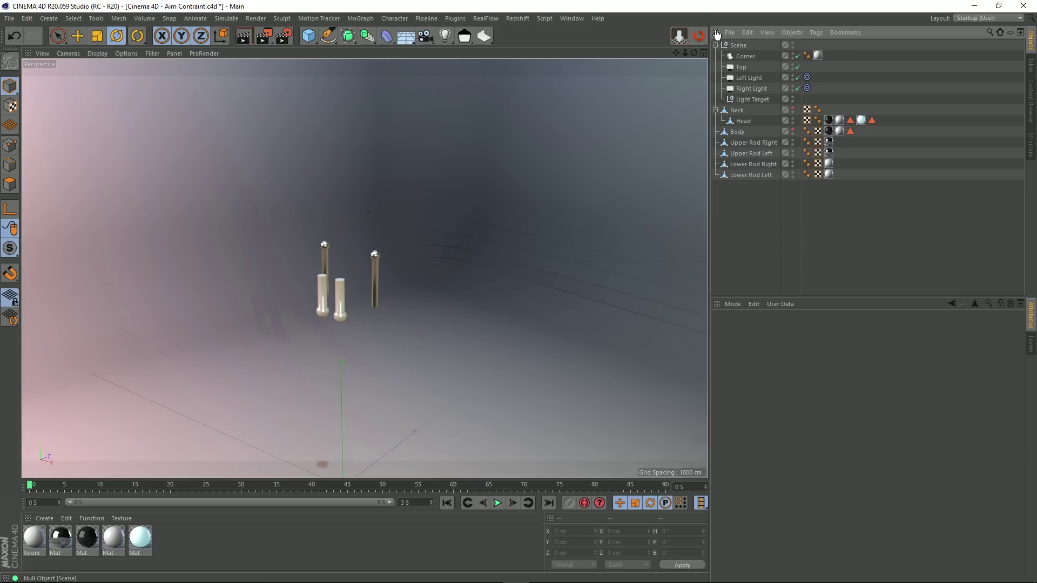
{"action": "left_click", "coordinate": [716, 46]}
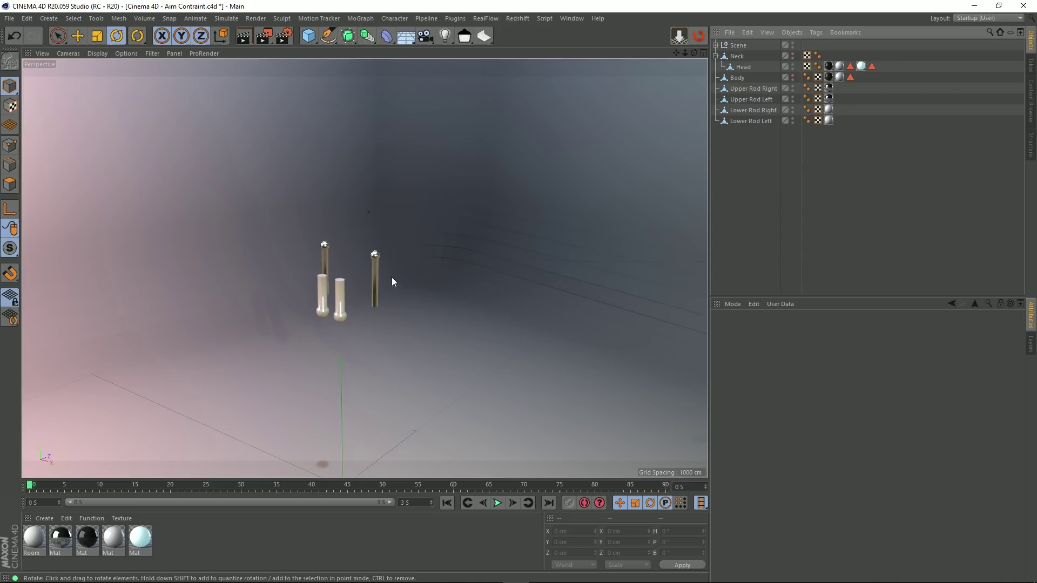
- Scrub the reference video back to about 3:41, pause at 3:45, then return to Cinema 4D
{"action": "key", "text": "alt+Tab"}
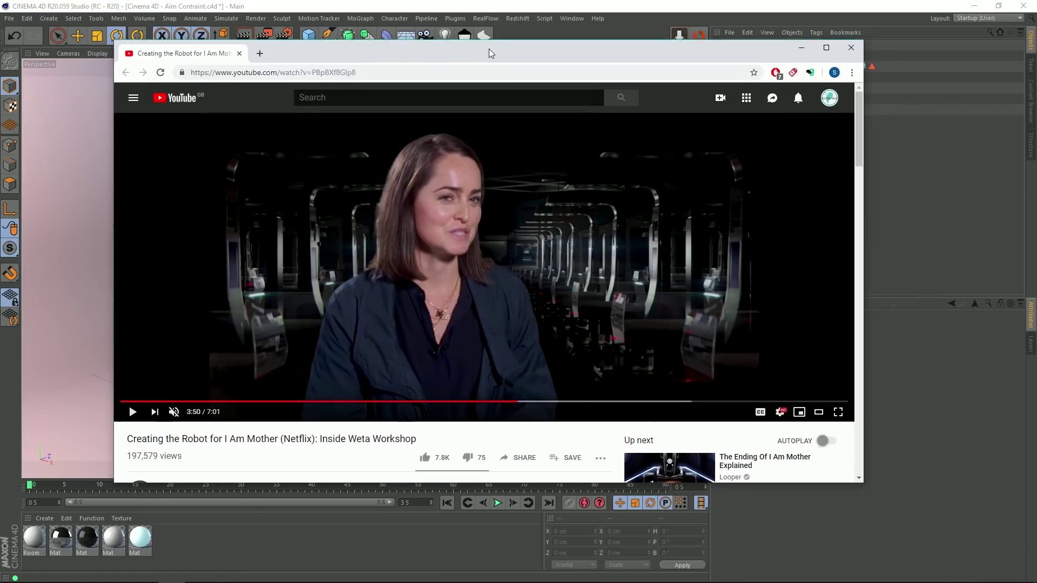
{"action": "left_click", "coordinate": [581, 274]}
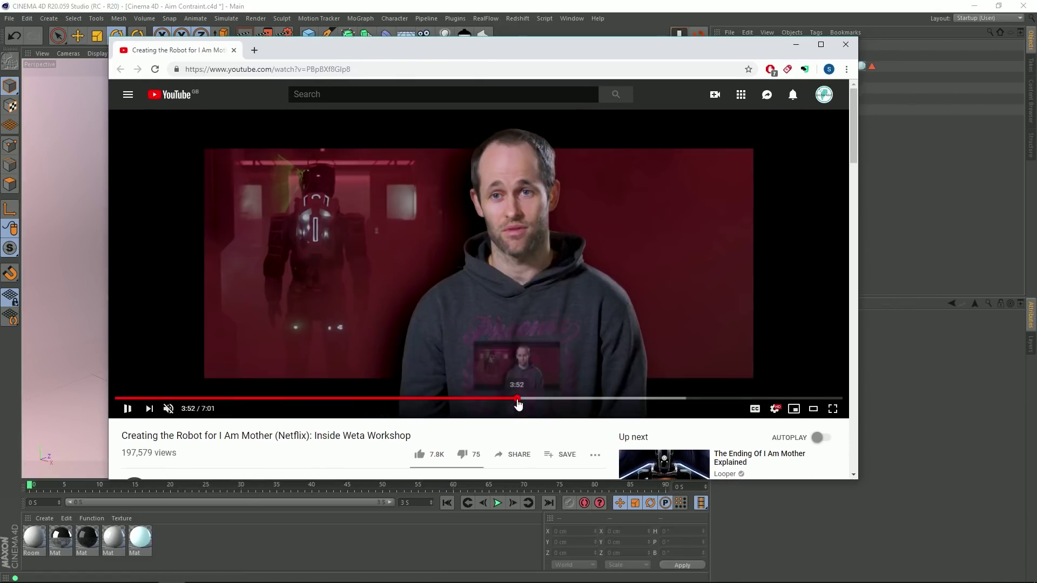
{"action": "key", "text": "Right"}
{"action": "key", "text": "Right"}
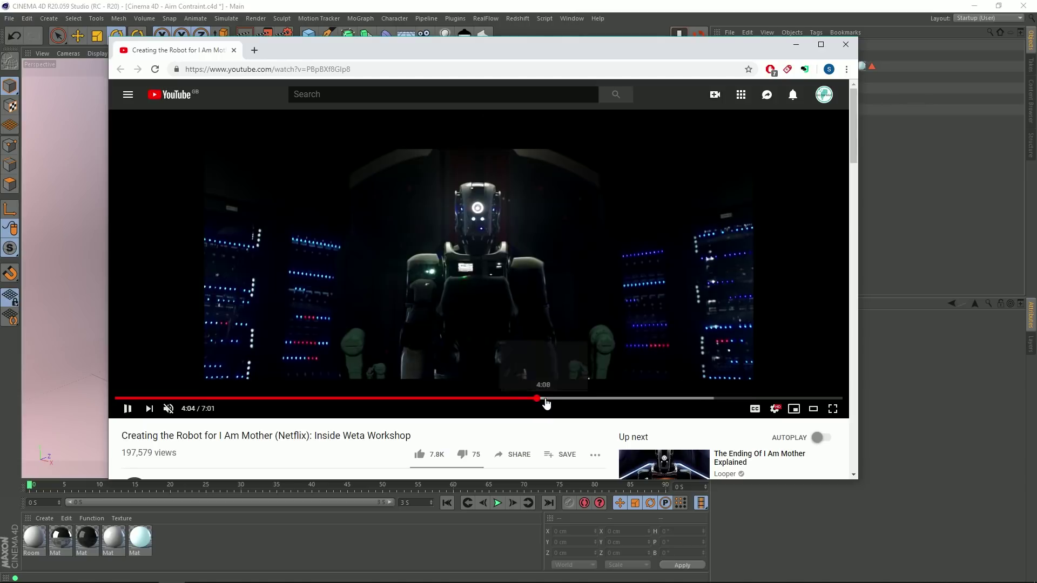
{"action": "left_click_drag", "start_coordinate": [523, 402], "coordinate": [490, 402]}
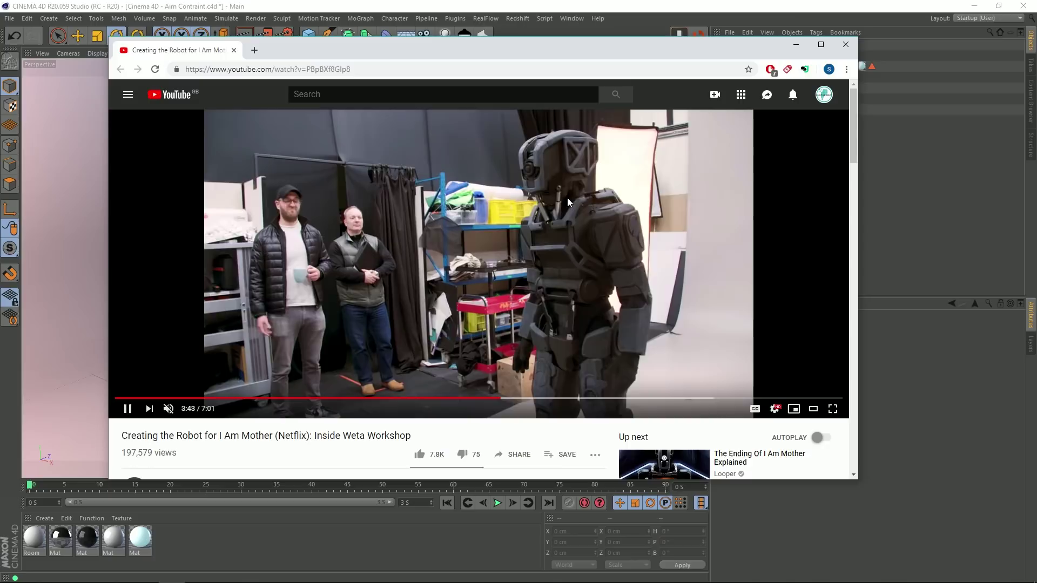
{"action": "left_click", "coordinate": [543, 206]}
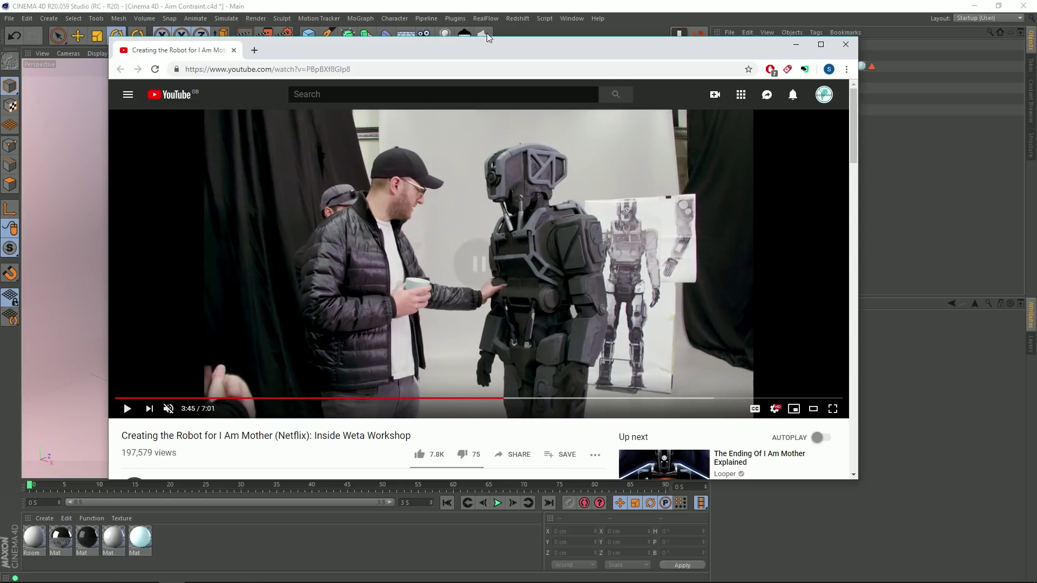
{"action": "left_click_drag", "start_coordinate": [489, 49], "coordinate": [688, 102]}
{"action": "left_click", "coordinate": [255, 313]}
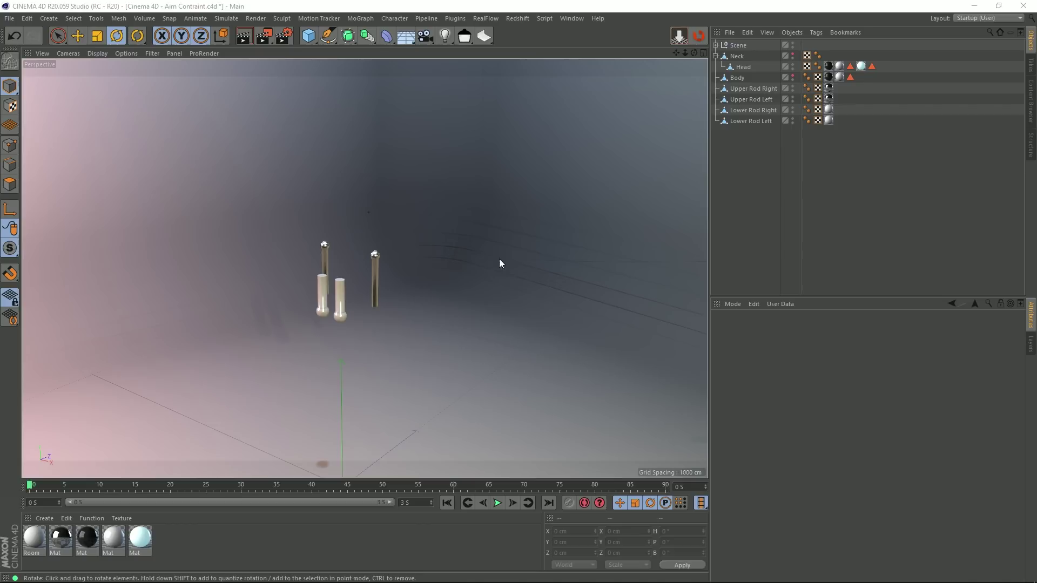
- Zoom the viewport around the rods and select Upper Rod Right
{"action": "scroll", "coordinate": [337, 303], "scroll_direction": "up", "scroll_amount": 2}
{"action": "scroll", "coordinate": [349, 296], "scroll_direction": "up", "scroll_amount": 3}
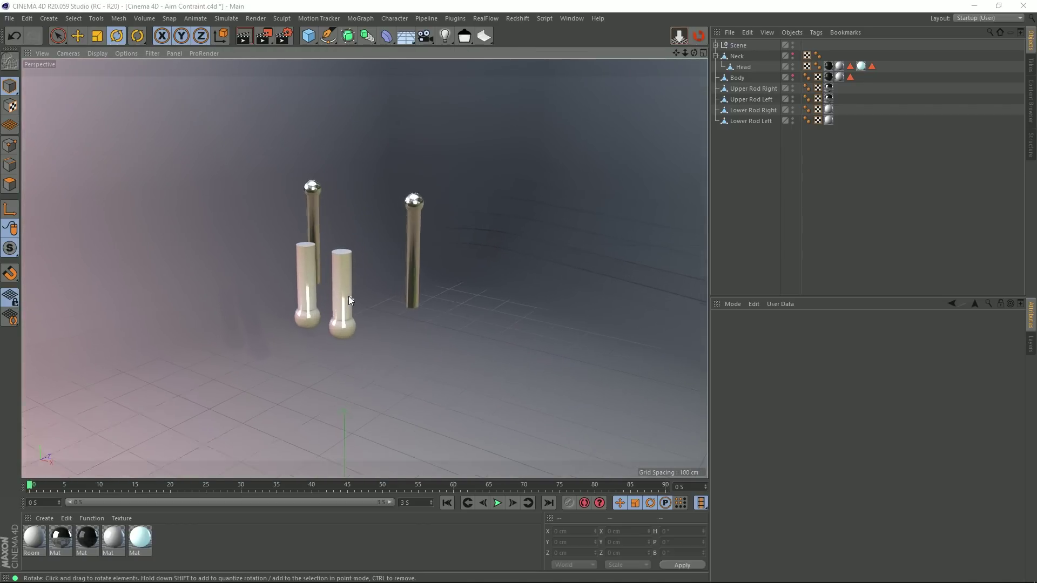
{"action": "scroll", "coordinate": [353, 278], "scroll_direction": "down", "scroll_amount": 3}
{"action": "scroll", "coordinate": [345, 290], "scroll_direction": "up", "scroll_amount": 3}
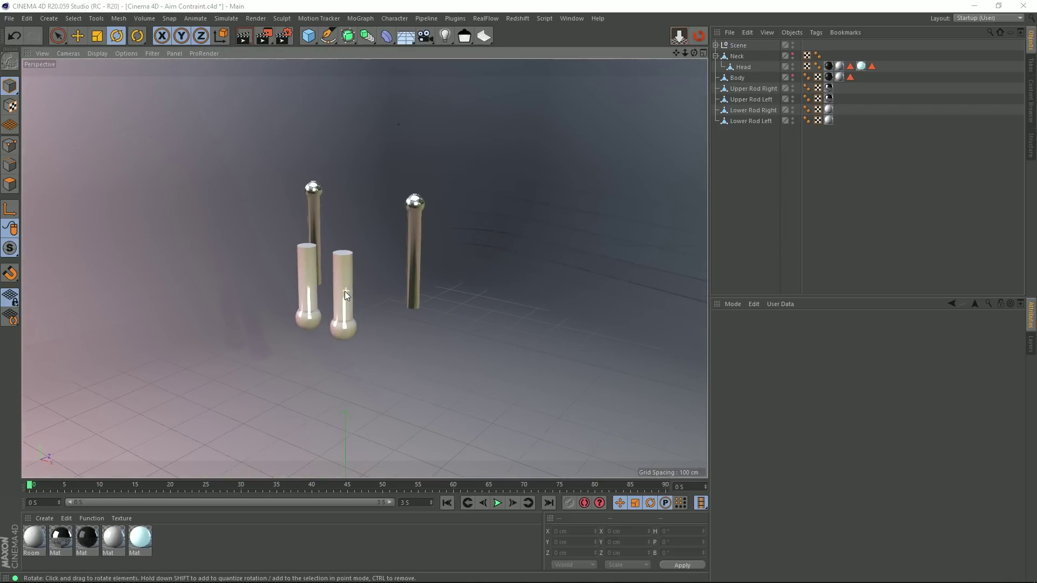
{"action": "left_click", "coordinate": [741, 88]}
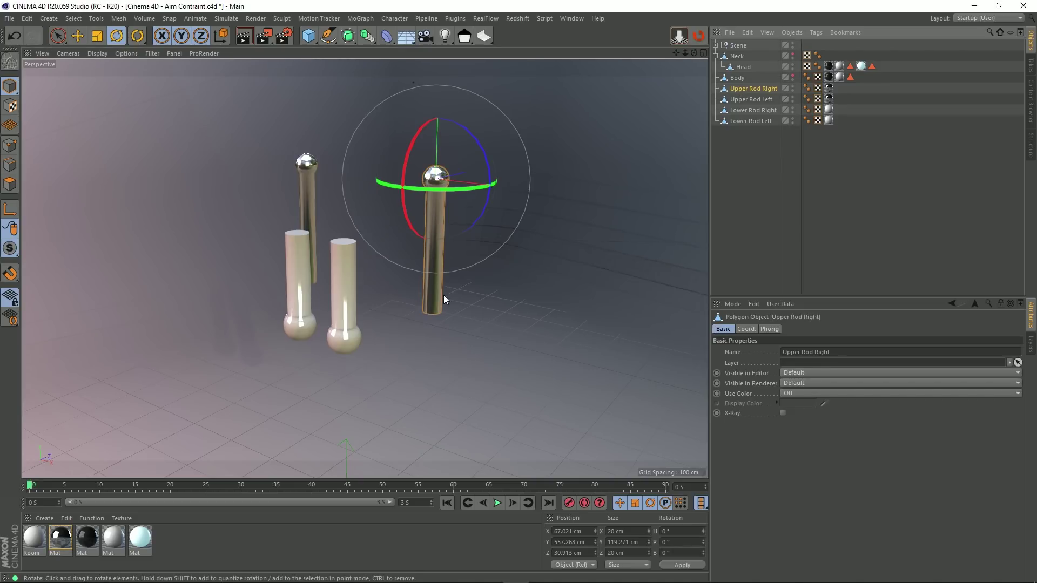
{"action": "scroll", "coordinate": [449, 174], "scroll_direction": "up", "scroll_amount": 5}
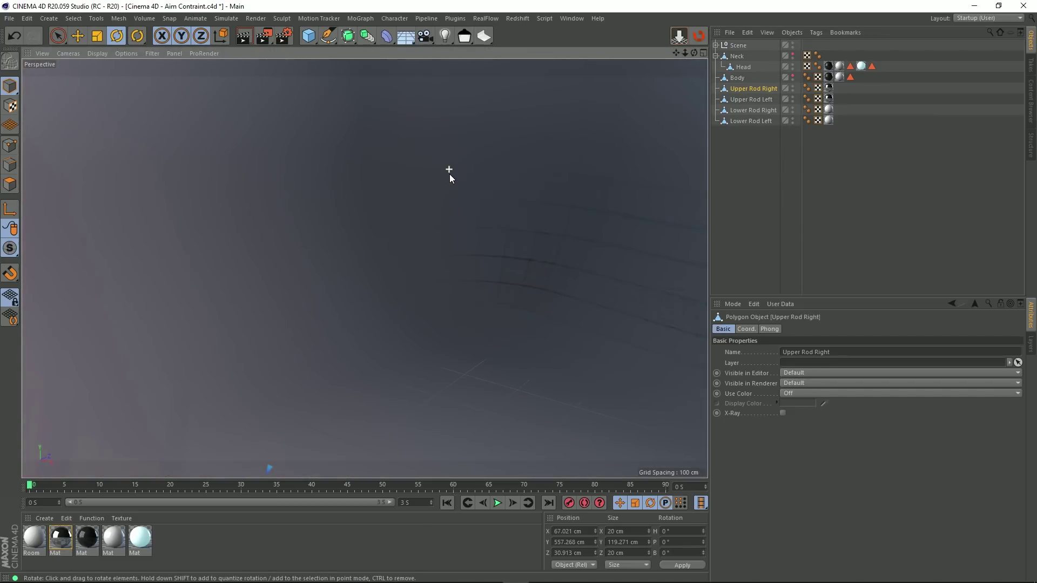
{"action": "scroll", "coordinate": [449, 174], "scroll_direction": "down", "scroll_amount": 5}
{"action": "scroll", "coordinate": [386, 269], "scroll_direction": "up", "scroll_amount": 3}
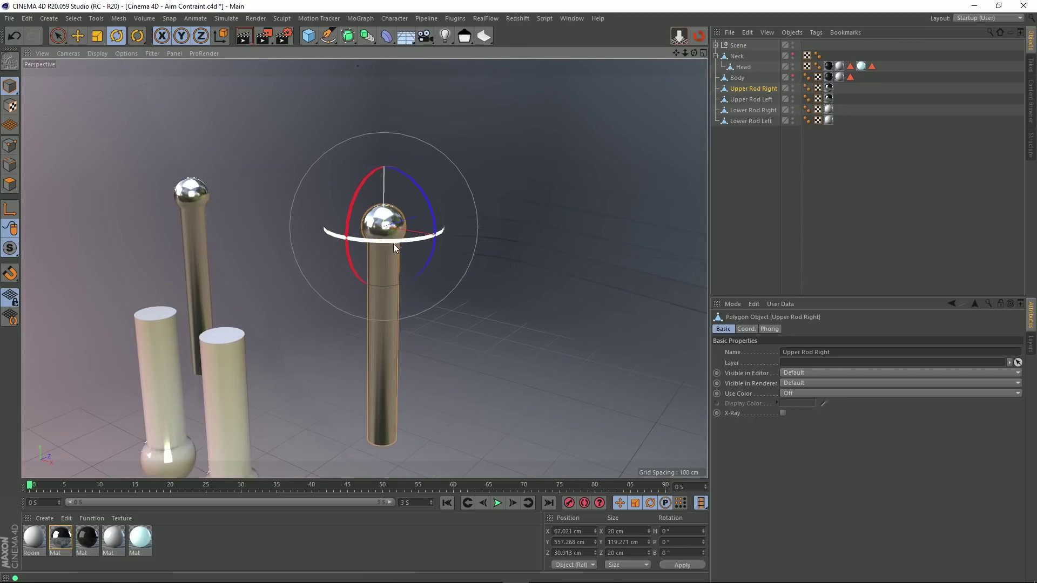
{"action": "scroll", "coordinate": [394, 254], "scroll_direction": "down", "scroll_amount": 3}
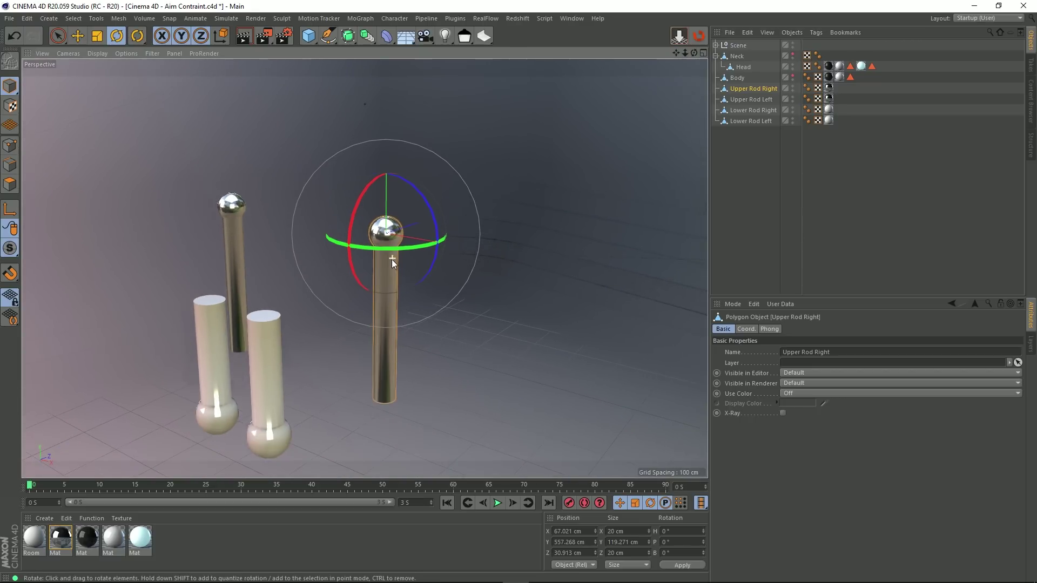
{"action": "scroll", "coordinate": [391, 274], "scroll_direction": "up", "scroll_amount": 2}
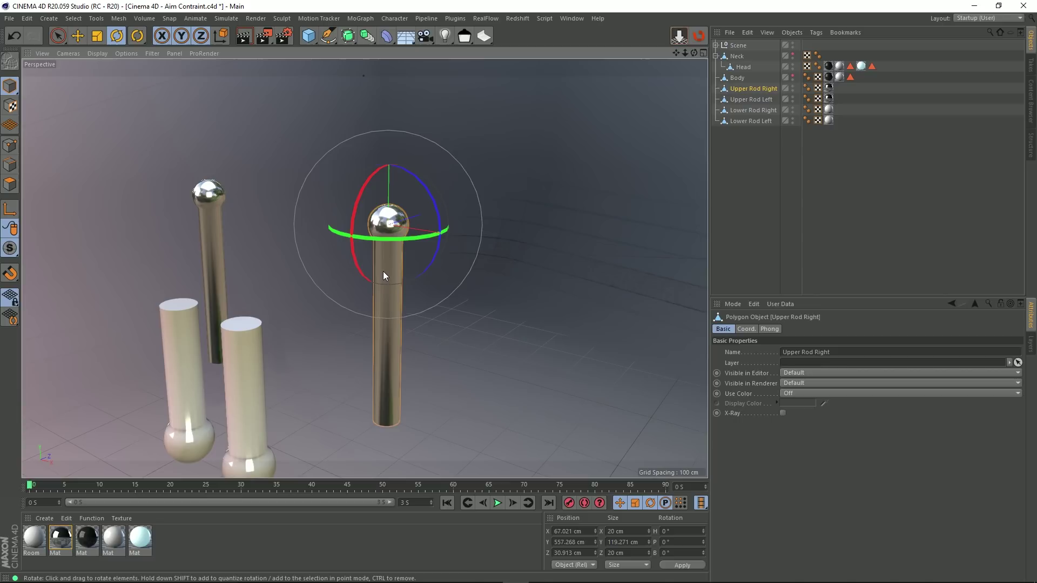
- Switch the viewport to Gouraud Shading (Lines) and orbit to inspect the rods
{"action": "key", "text": "n"}
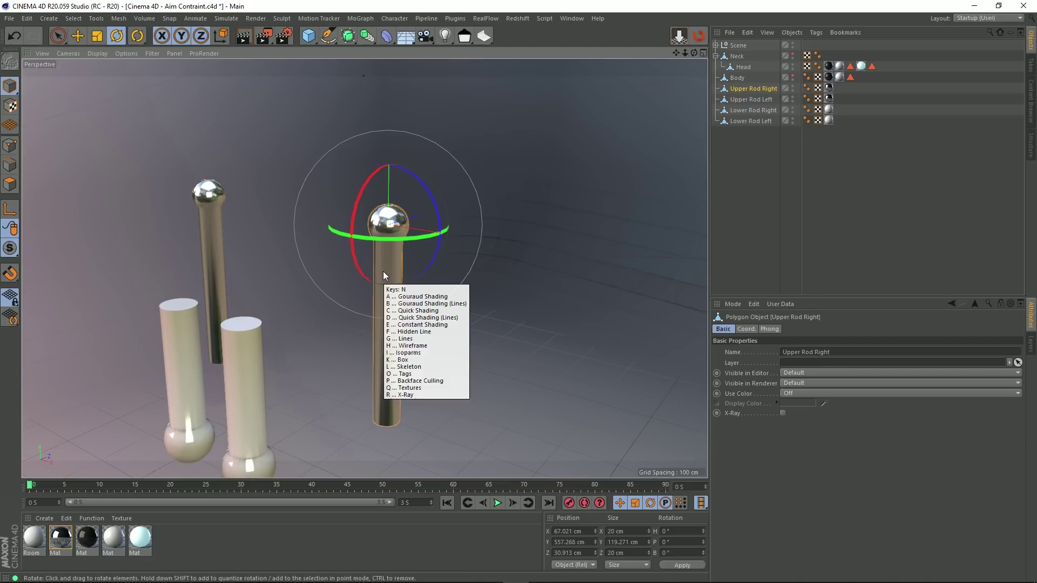
{"action": "key", "text": "b"}
{"action": "scroll", "coordinate": [383, 271], "scroll_direction": "up", "scroll_amount": 3}
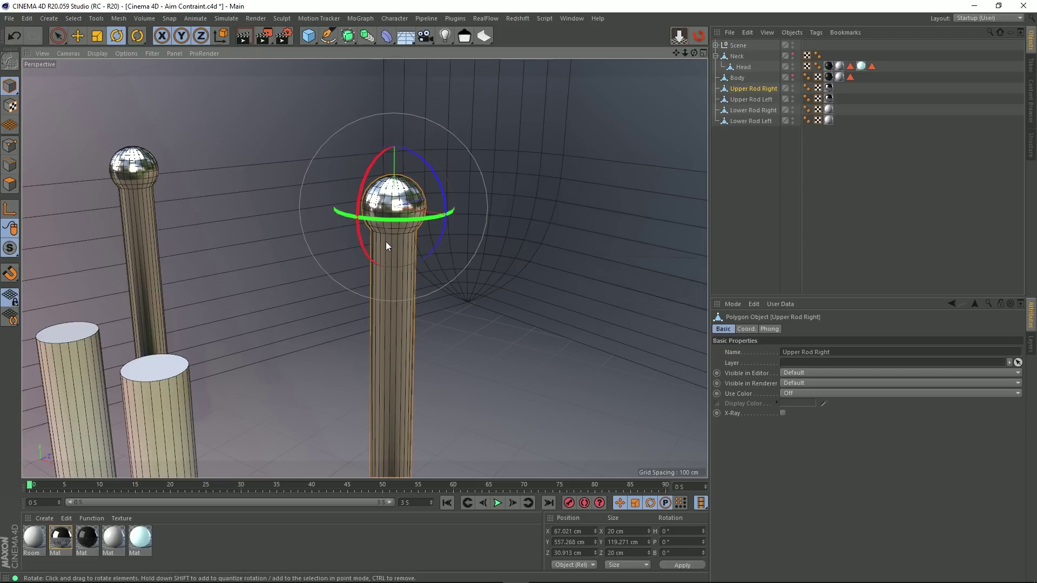
{"action": "left_click_drag", "start_coordinate": [386, 241], "coordinate": [419, 222], "text": "alt"}
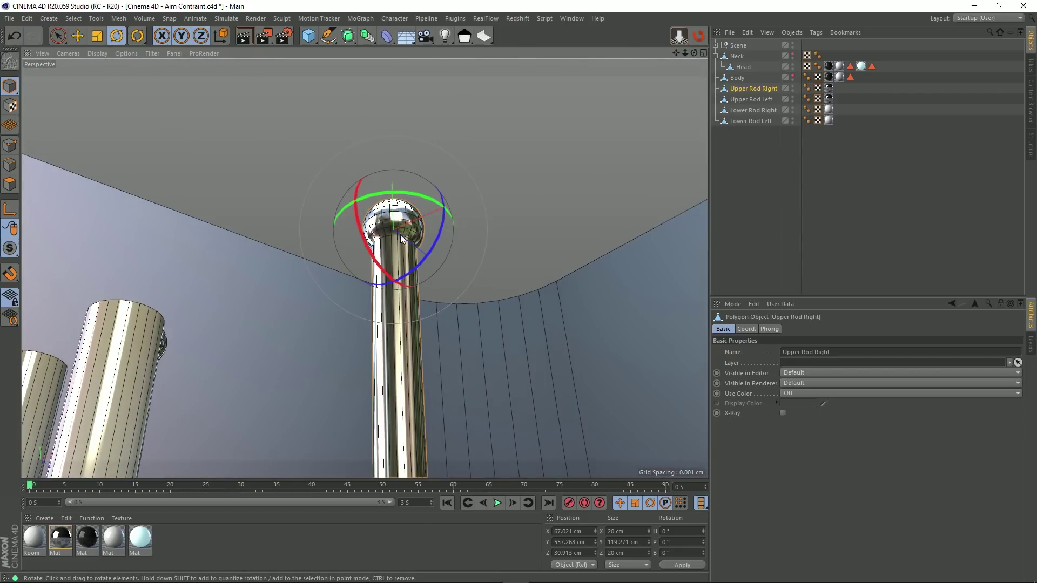
{"action": "scroll", "coordinate": [385, 244], "scroll_direction": "down", "scroll_amount": 3}
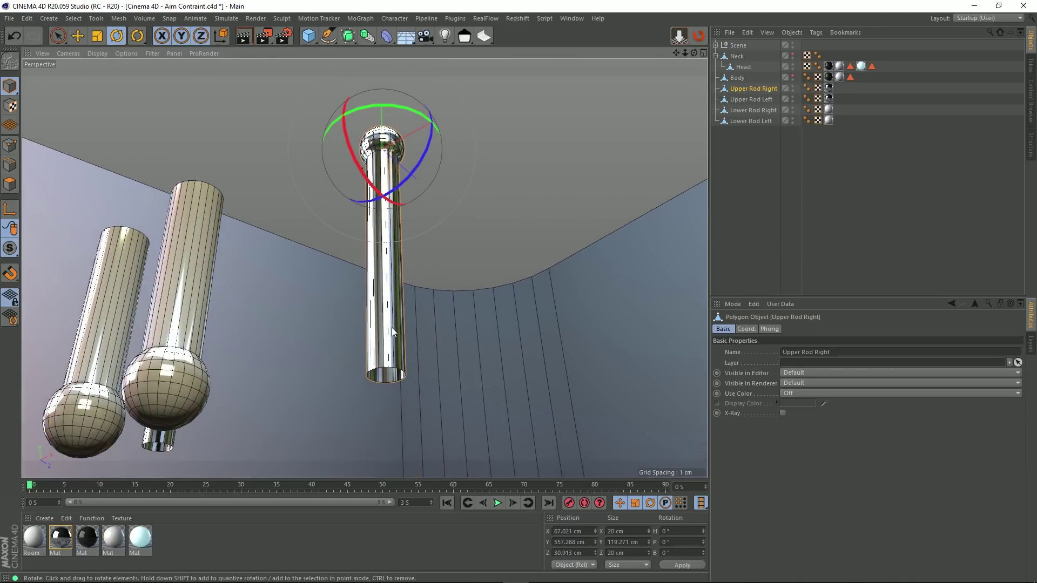
{"action": "left_click_drag", "start_coordinate": [381, 278], "coordinate": [371, 384], "text": "alt"}
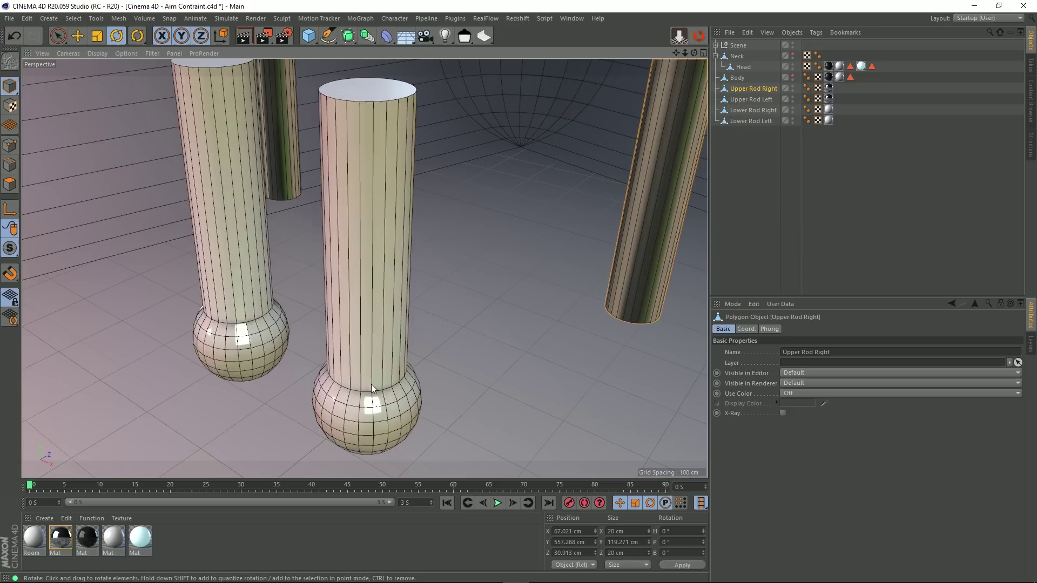
{"action": "left_click_drag", "start_coordinate": [398, 222], "coordinate": [381, 248], "text": "alt"}
{"action": "scroll", "coordinate": [410, 244], "scroll_direction": "down", "scroll_amount": 2}
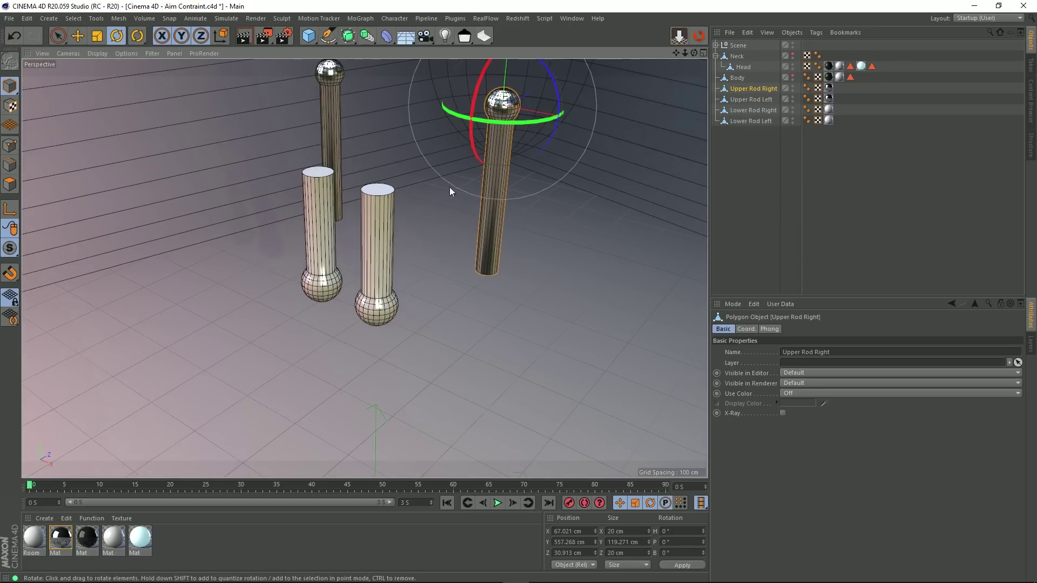
{"action": "left_click_drag", "start_coordinate": [395, 213], "coordinate": [356, 274], "text": "alt"}
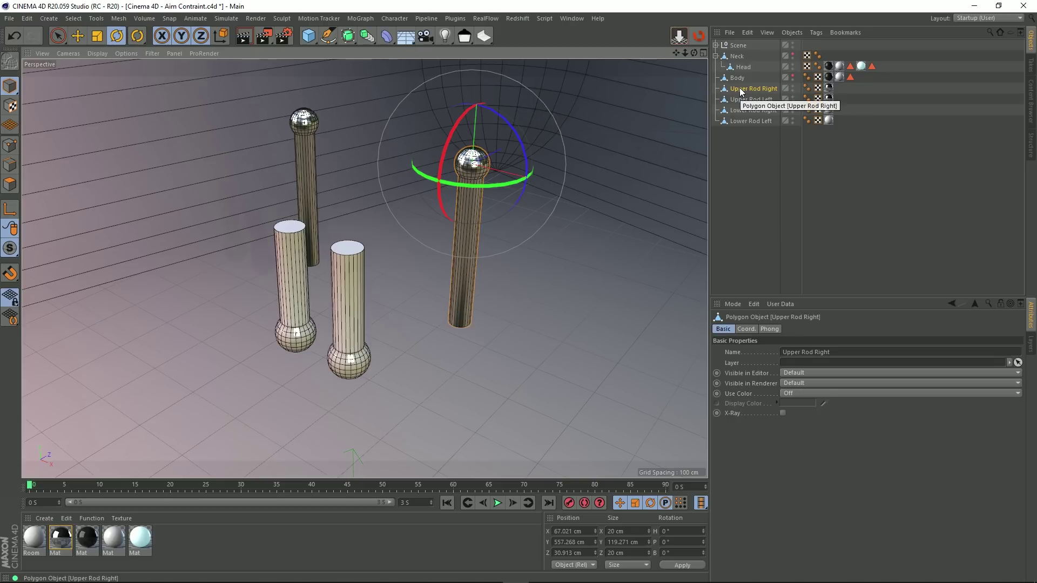
- Add a Constraint tag to Upper Rod Right, enable Aim, and show its Aim settings
{"action": "right_click", "coordinate": [740, 89]}
{"action": "mouse_move", "coordinate": [766, 107]}
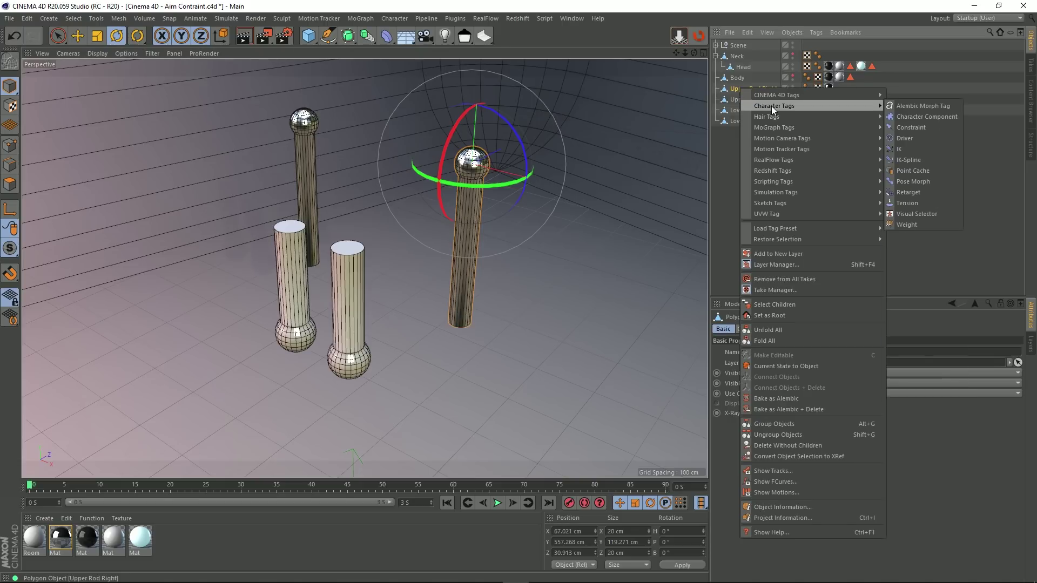
{"action": "left_click", "coordinate": [906, 128]}
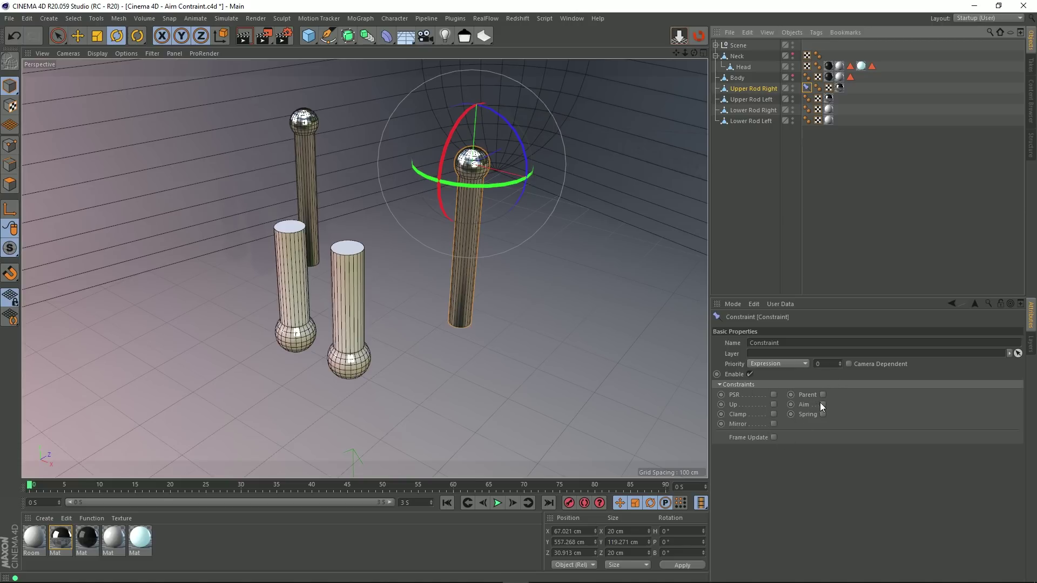
{"action": "left_click", "coordinate": [823, 404]}
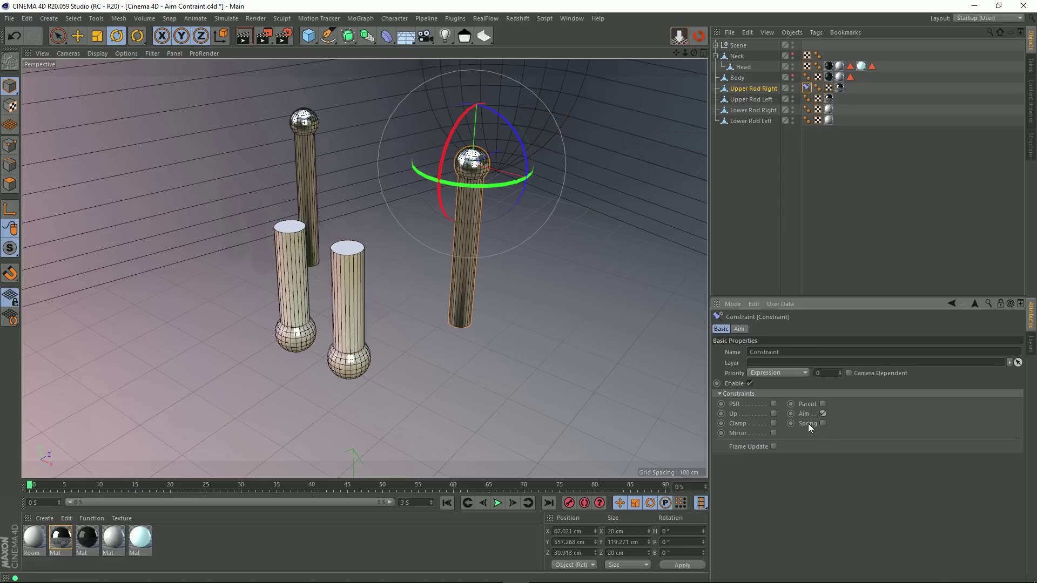
{"action": "left_click", "coordinate": [822, 413]}
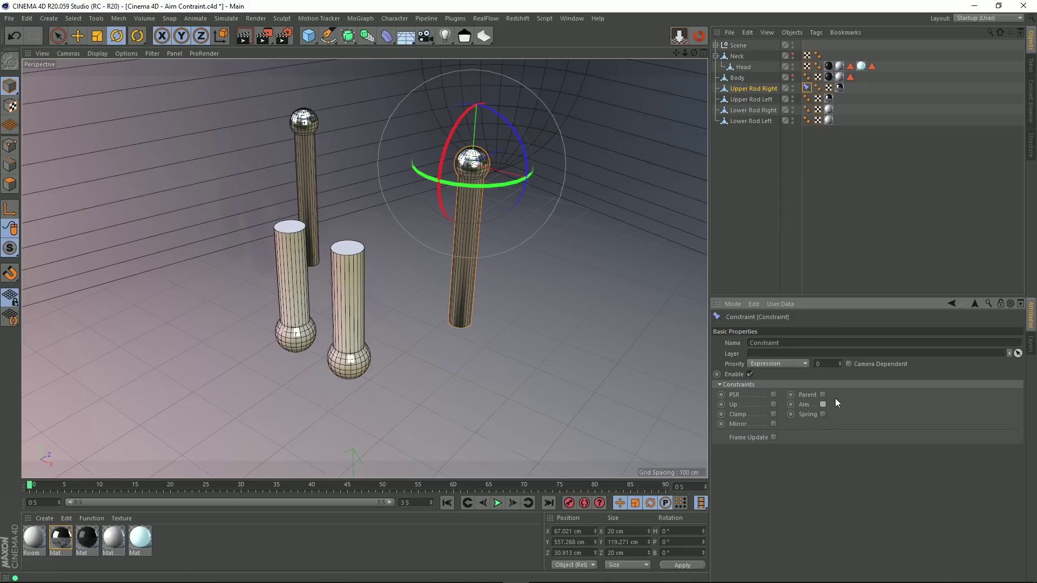
{"action": "left_click", "coordinate": [822, 405]}
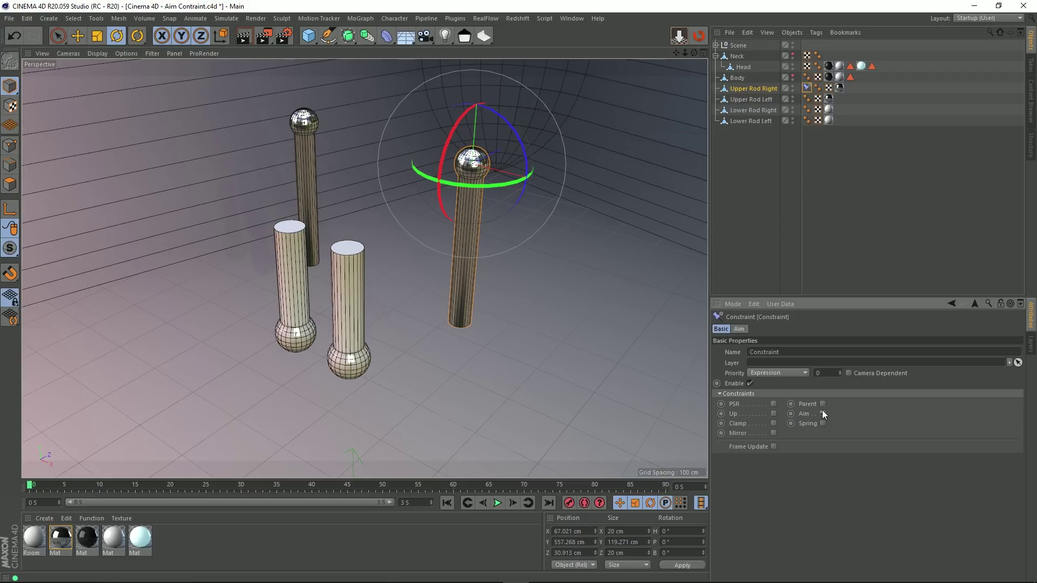
{"action": "left_click", "coordinate": [743, 329]}
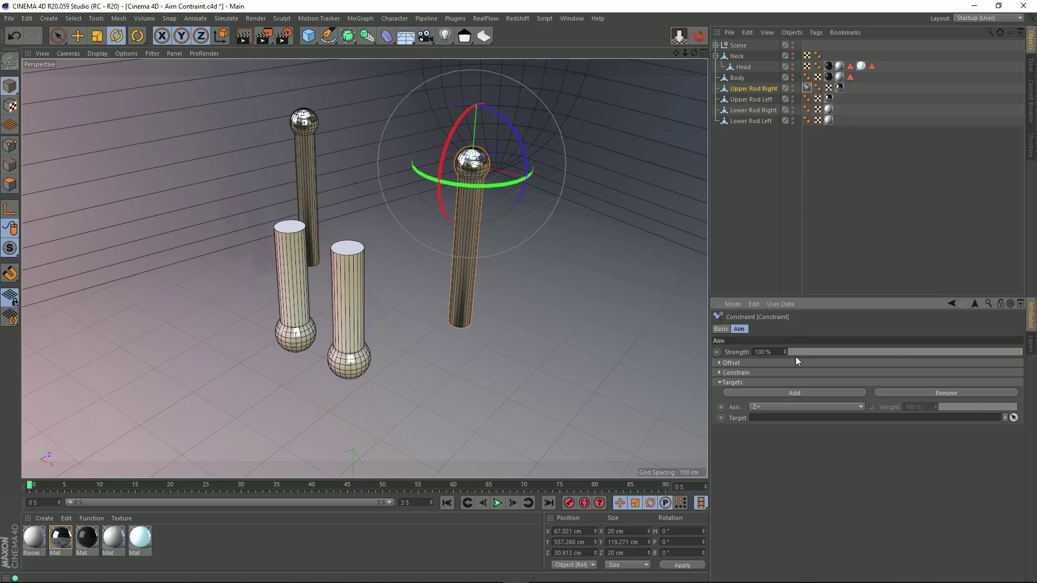
{"action": "left_click_drag", "start_coordinate": [849, 351], "coordinate": [993, 339]}
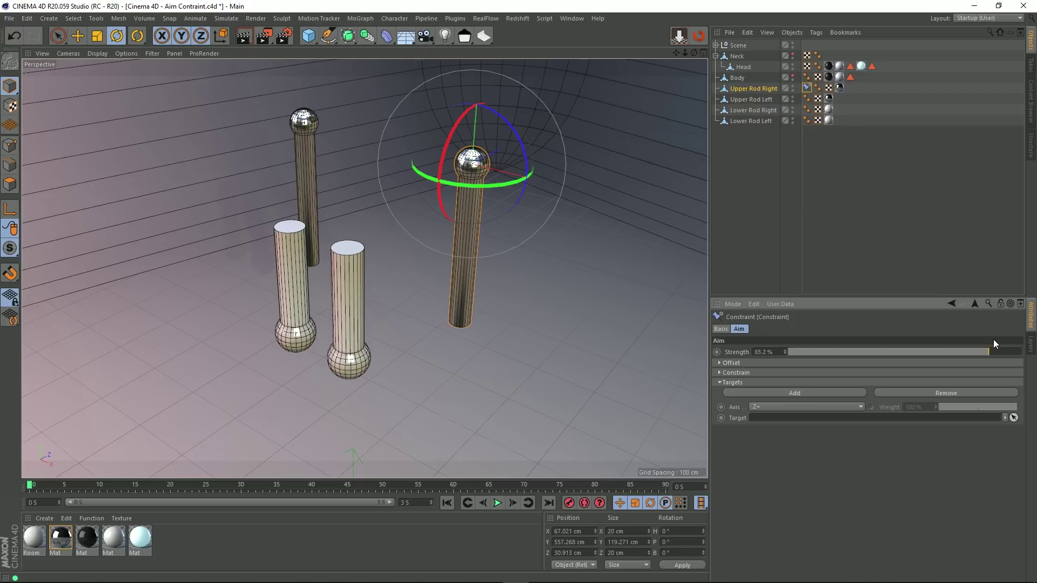
{"action": "left_click", "coordinate": [744, 363]}
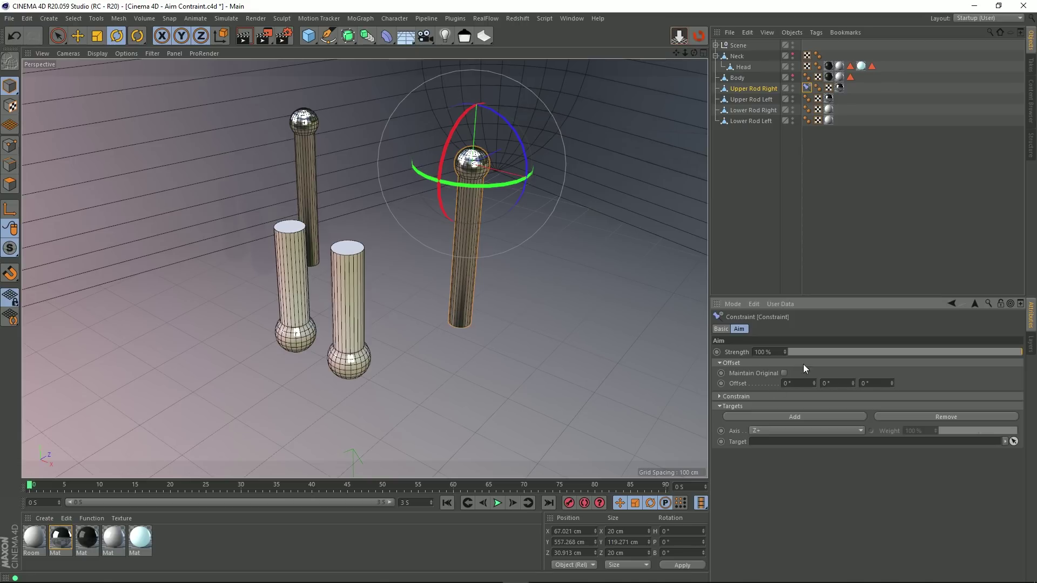
{"action": "left_click", "coordinate": [759, 364]}
{"action": "left_click", "coordinate": [740, 372]}
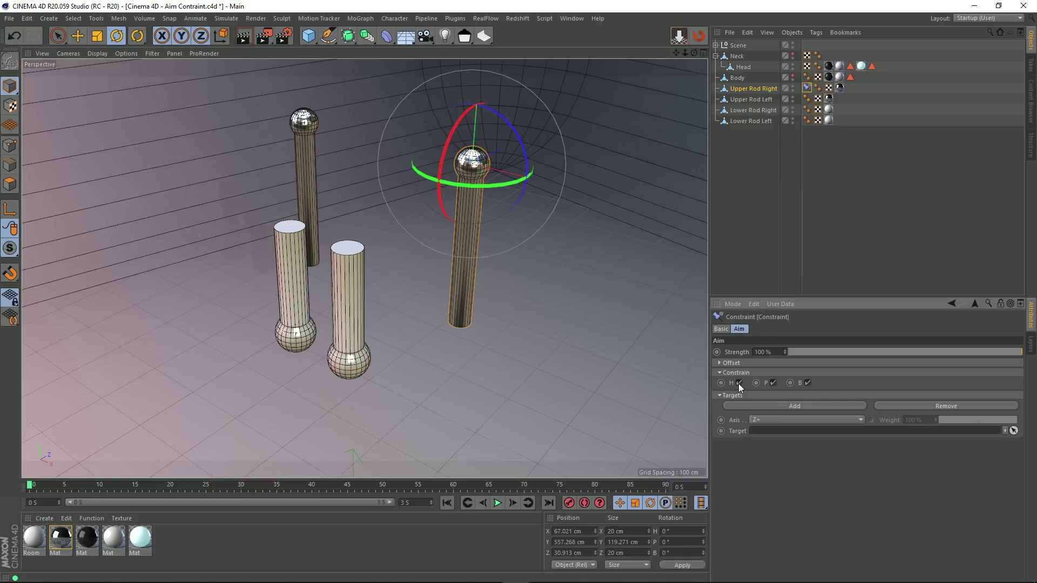
{"action": "left_click", "coordinate": [780, 374]}
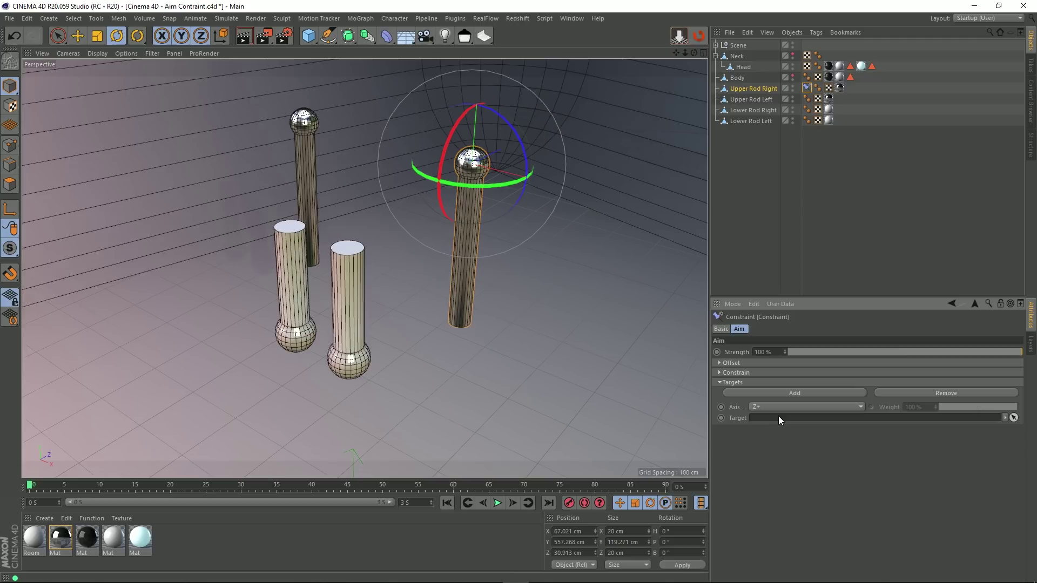
{"action": "left_click", "coordinate": [760, 394]}
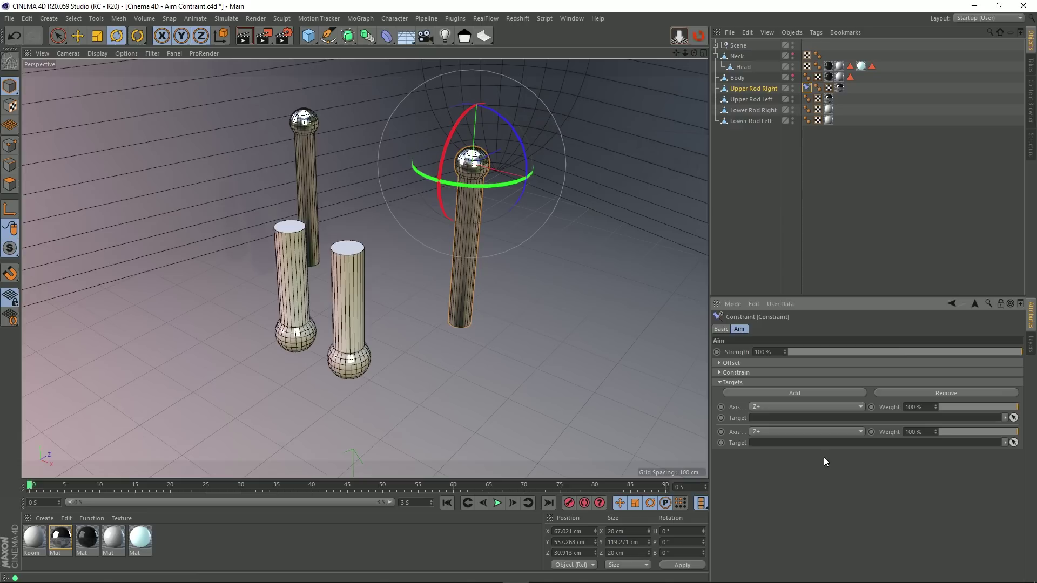
{"action": "left_click", "coordinate": [903, 394]}
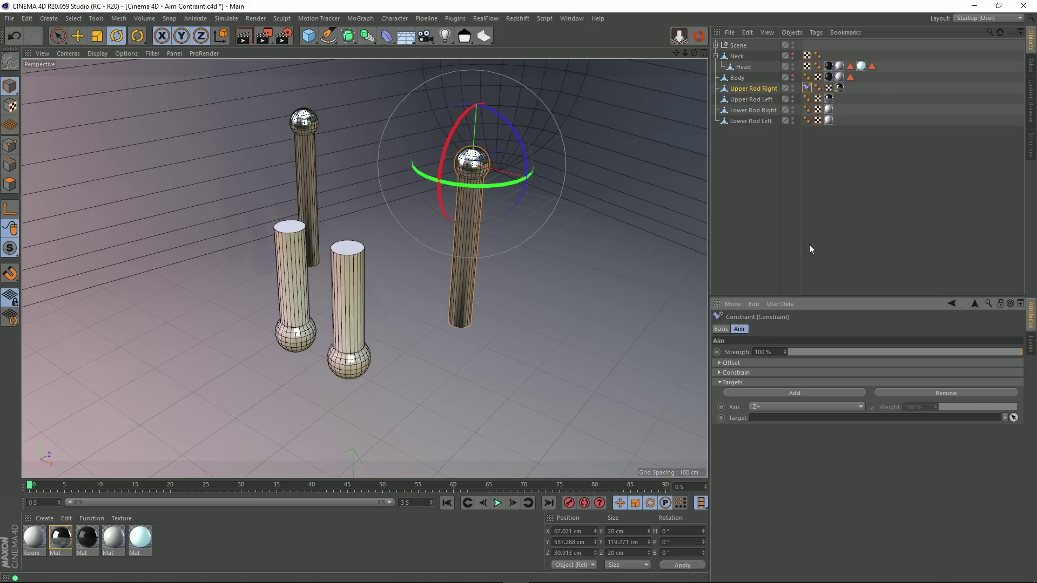
- Make Lower Rod Right the Aim target of Upper Rod Right's Constraint tag
{"action": "left_click", "coordinate": [806, 87]}
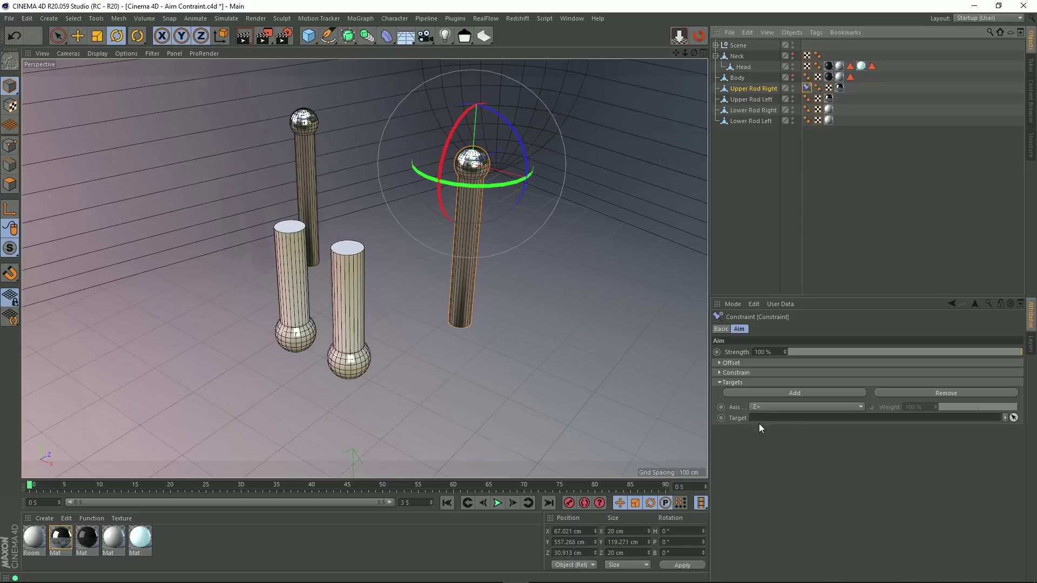
{"action": "left_click", "coordinate": [355, 343]}
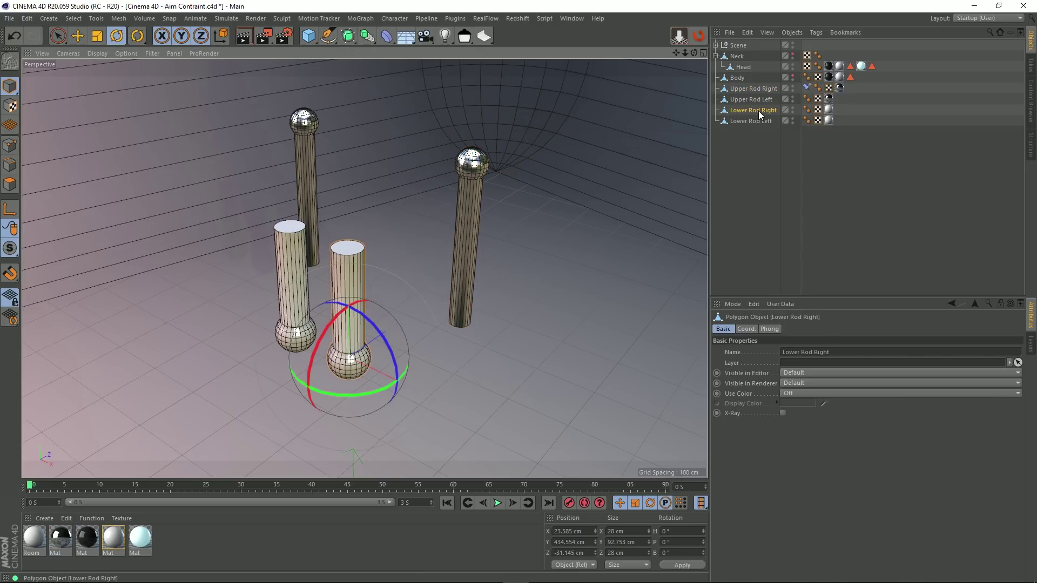
{"action": "left_click", "coordinate": [806, 87]}
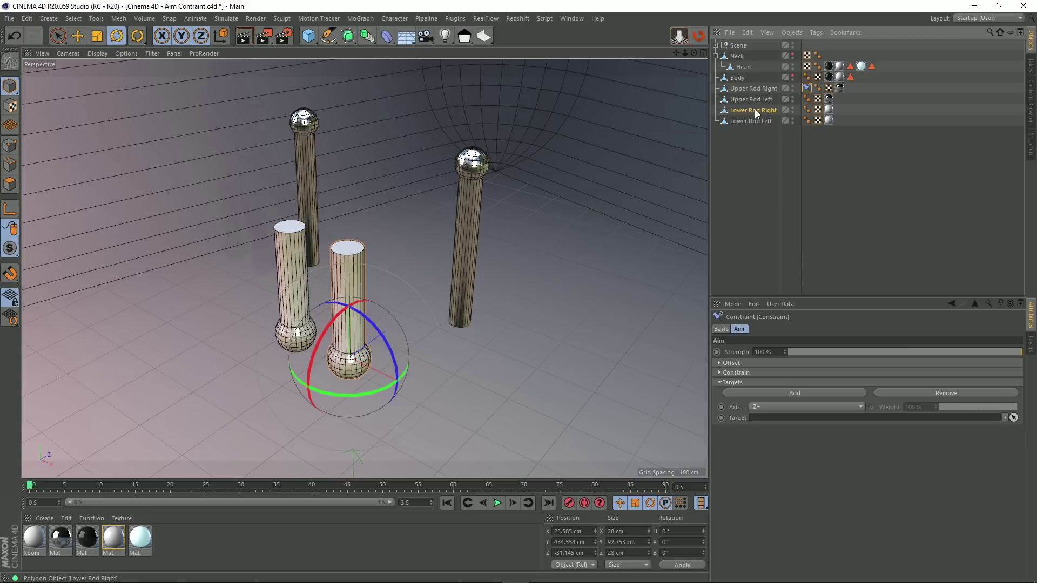
{"action": "left_click_drag", "start_coordinate": [754, 109], "coordinate": [763, 419]}
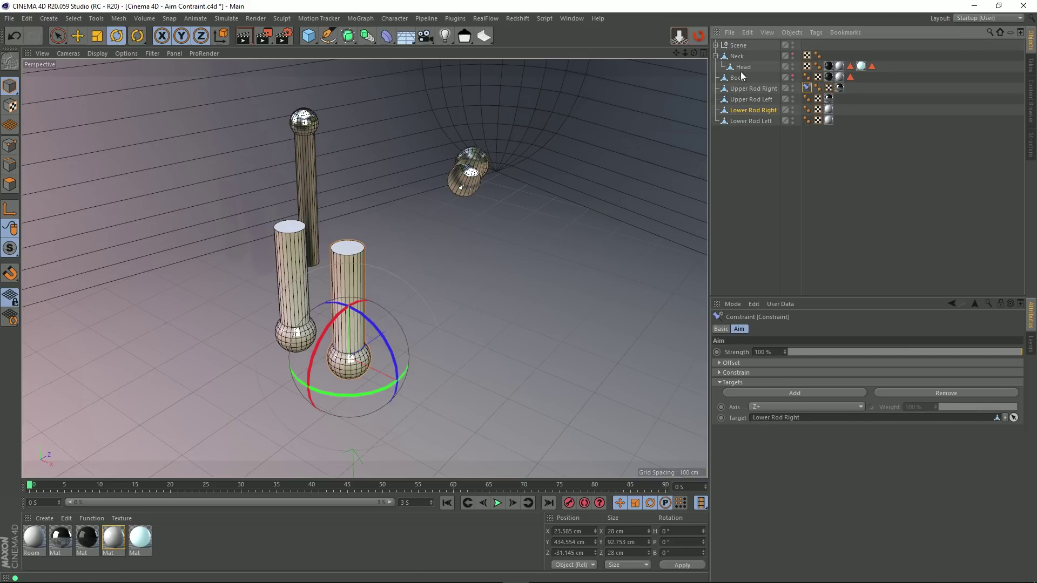
{"action": "mouse_move", "coordinate": [470, 174]}
{"action": "left_mouse_down", "text": "alt"}
{"action": "mouse_move", "coordinate": [404, 174]}
{"action": "mouse_move", "coordinate": [475, 184]}
{"action": "mouse_move", "coordinate": [514, 166]}
{"action": "mouse_move", "coordinate": [486, 176]}
{"action": "left_mouse_up", "text": "alt"}
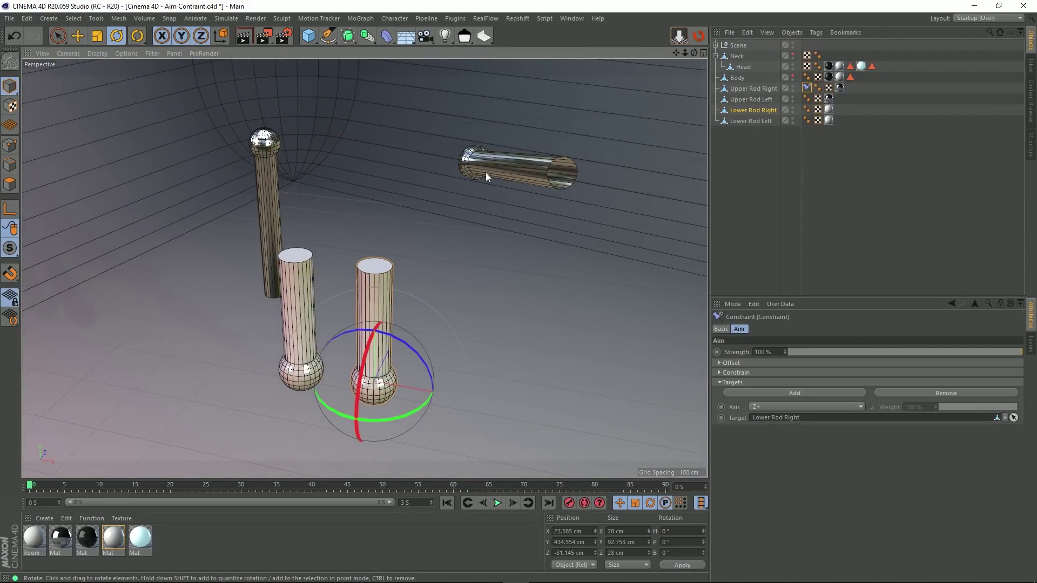
{"action": "middle_click_drag", "start_coordinate": [485, 173], "coordinate": [502, 144], "text": "alt"}
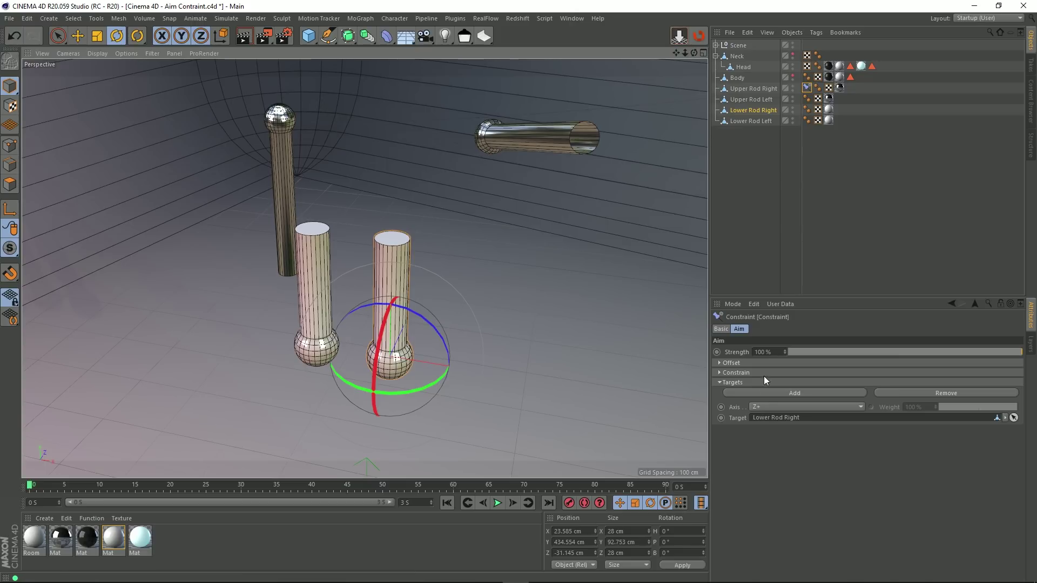
- Try the Y+ aim axis, then settle on Y- so the rod tilts toward Lower Rod Right
{"action": "left_click", "coordinate": [763, 407]}
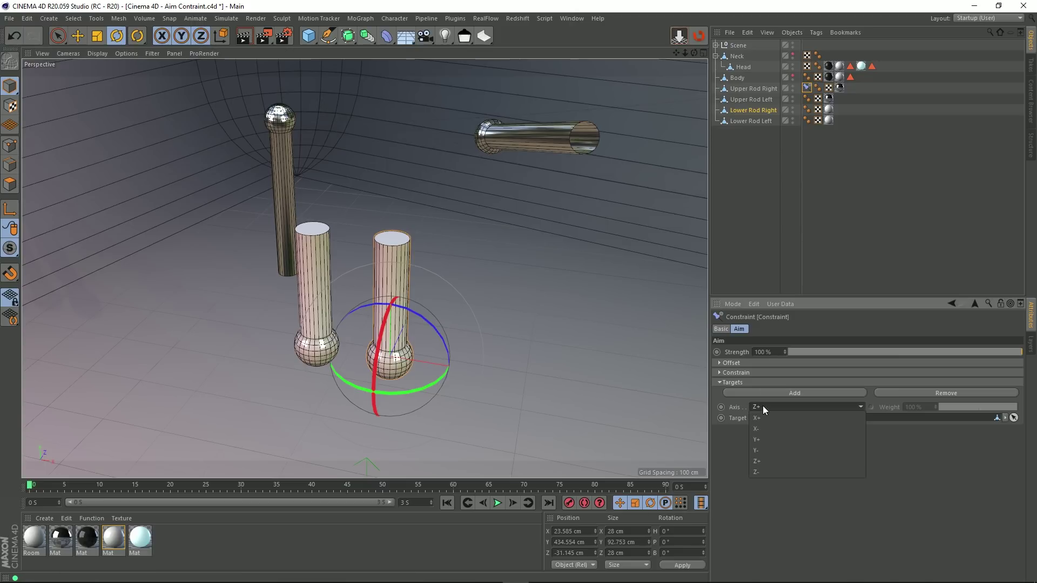
{"action": "left_click", "coordinate": [761, 437]}
{"action": "left_click_drag", "start_coordinate": [493, 119], "coordinate": [447, 192], "text": "alt"}
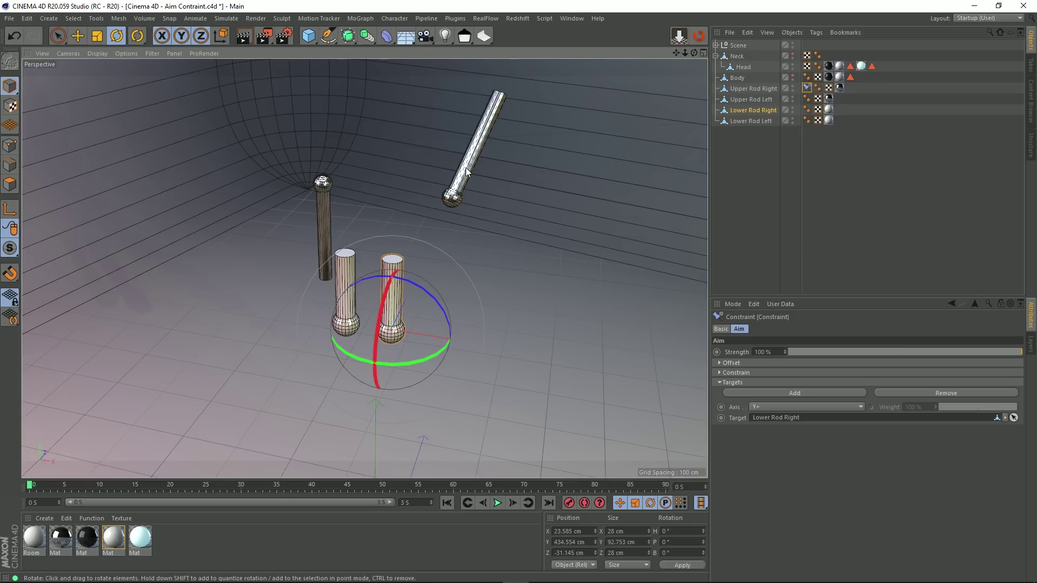
{"action": "left_click", "coordinate": [766, 406]}
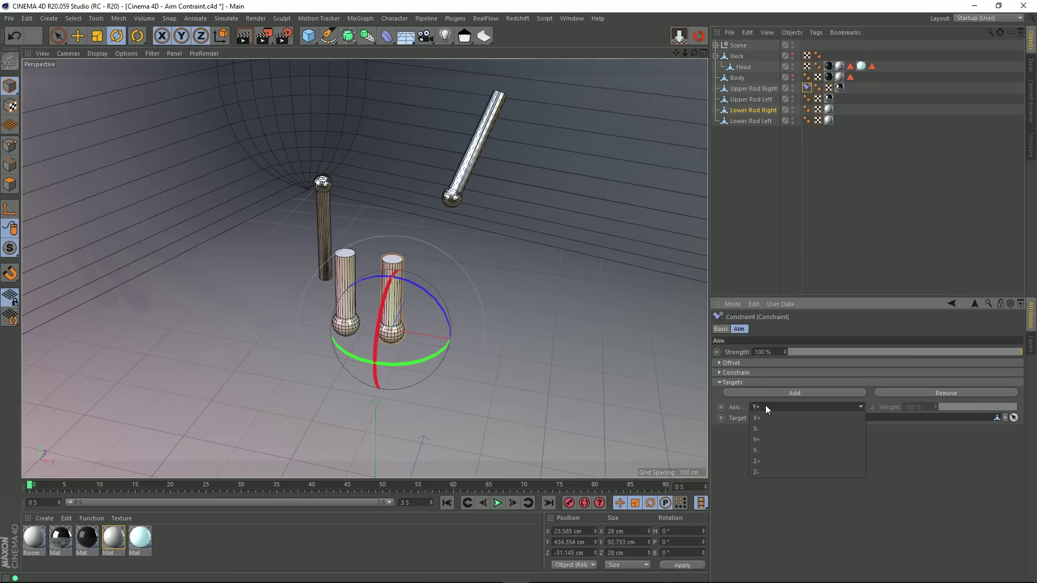
{"action": "left_click", "coordinate": [760, 451]}
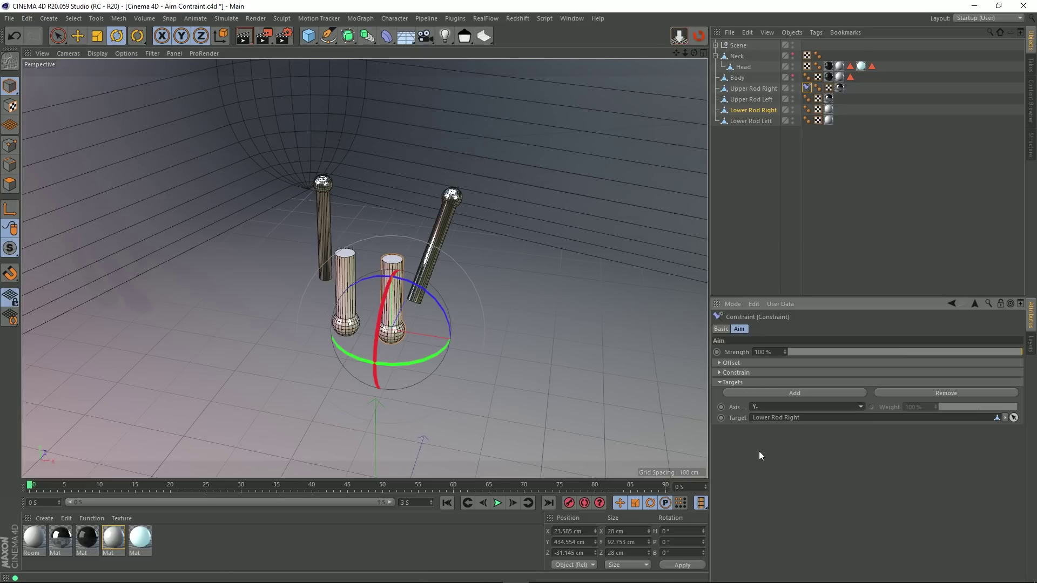
{"action": "scroll", "coordinate": [405, 319], "scroll_direction": "up", "scroll_amount": 5}
{"action": "left_click_drag", "start_coordinate": [403, 333], "coordinate": [367, 313], "text": "alt"}
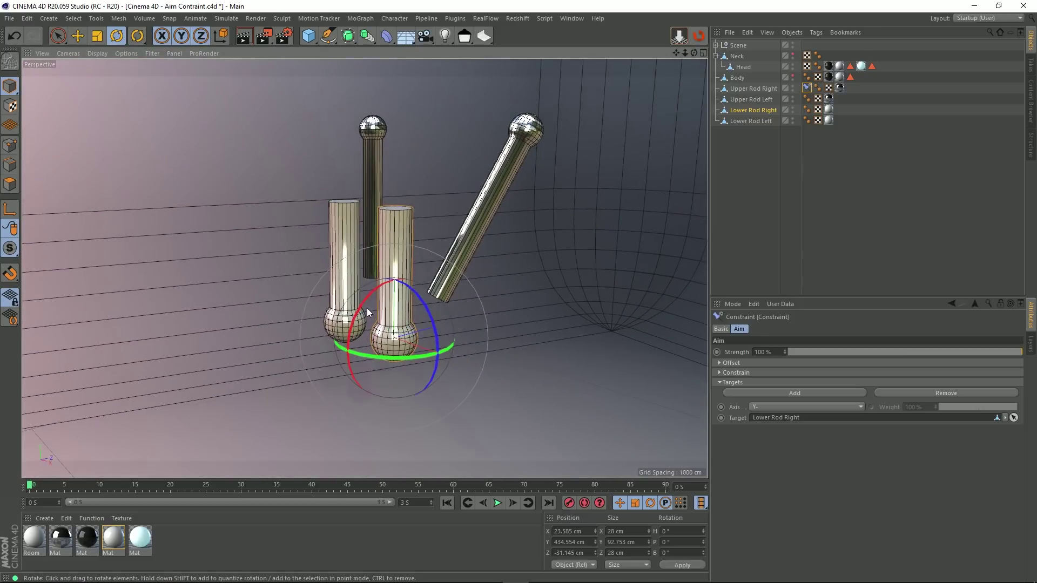
{"action": "mouse_move", "coordinate": [381, 245]}
{"action": "left_mouse_down", "text": "alt"}
{"action": "mouse_move", "coordinate": [398, 232]}
{"action": "mouse_move", "coordinate": [381, 246]}
{"action": "mouse_move", "coordinate": [397, 240]}
{"action": "left_mouse_up", "text": "alt"}
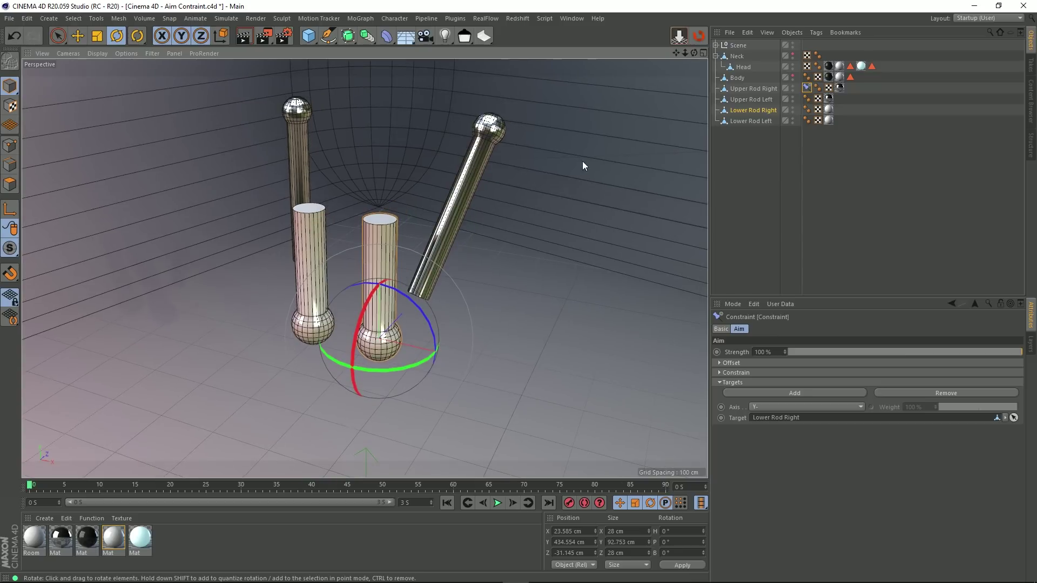
- Add a Constraint tag with Aim enabled to Lower Rod Right
{"action": "left_click", "coordinate": [377, 238]}
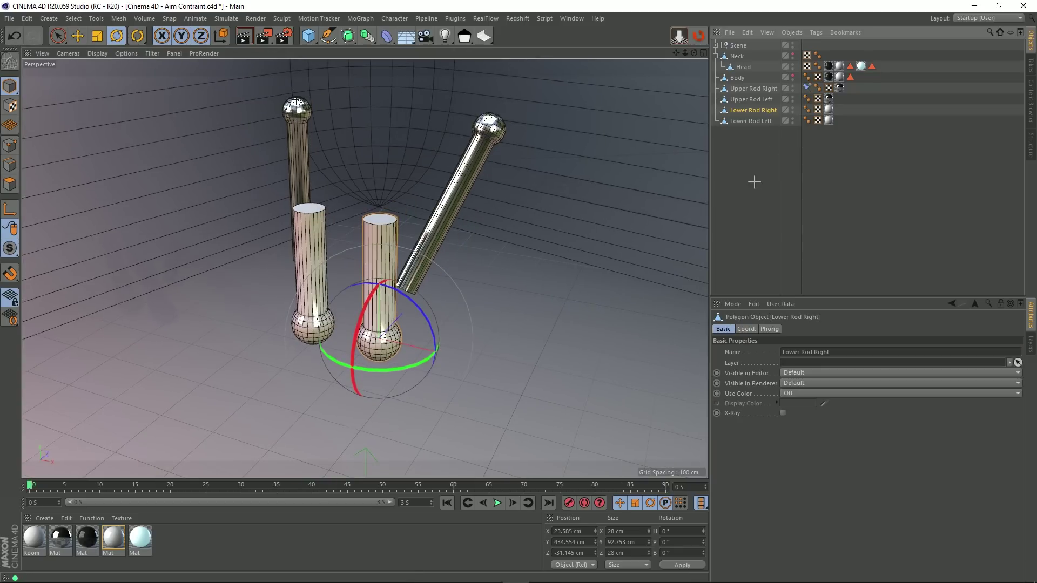
{"action": "left_click", "coordinate": [769, 150]}
{"action": "left_click", "coordinate": [753, 109]}
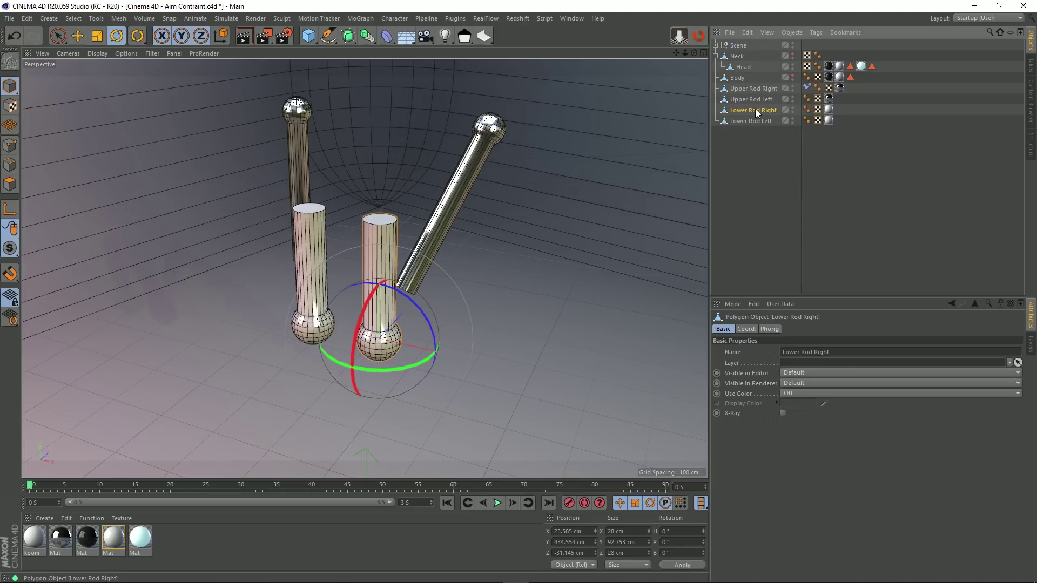
{"action": "right_click", "coordinate": [755, 108]}
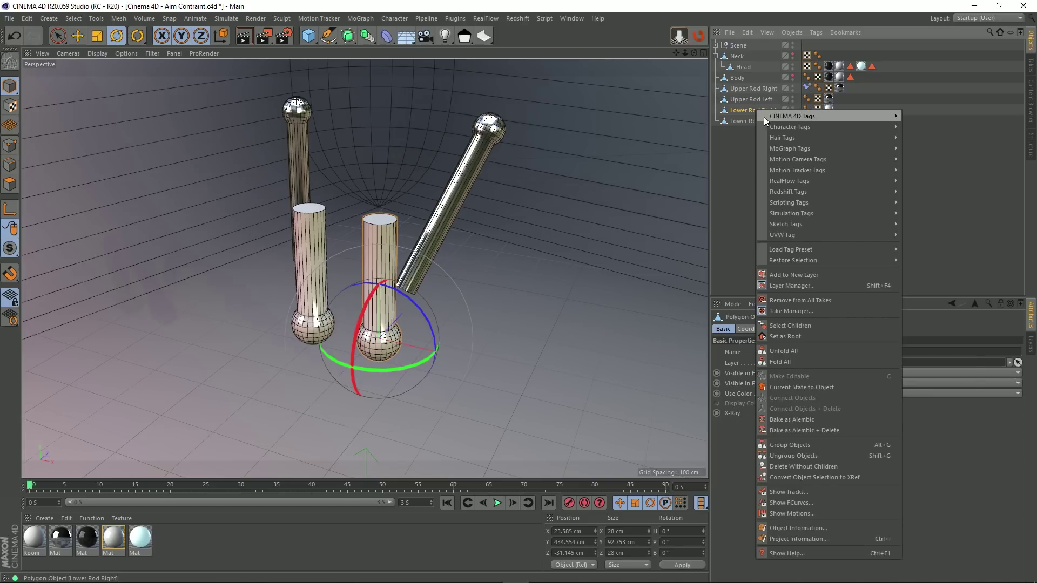
{"action": "mouse_move", "coordinate": [818, 130]}
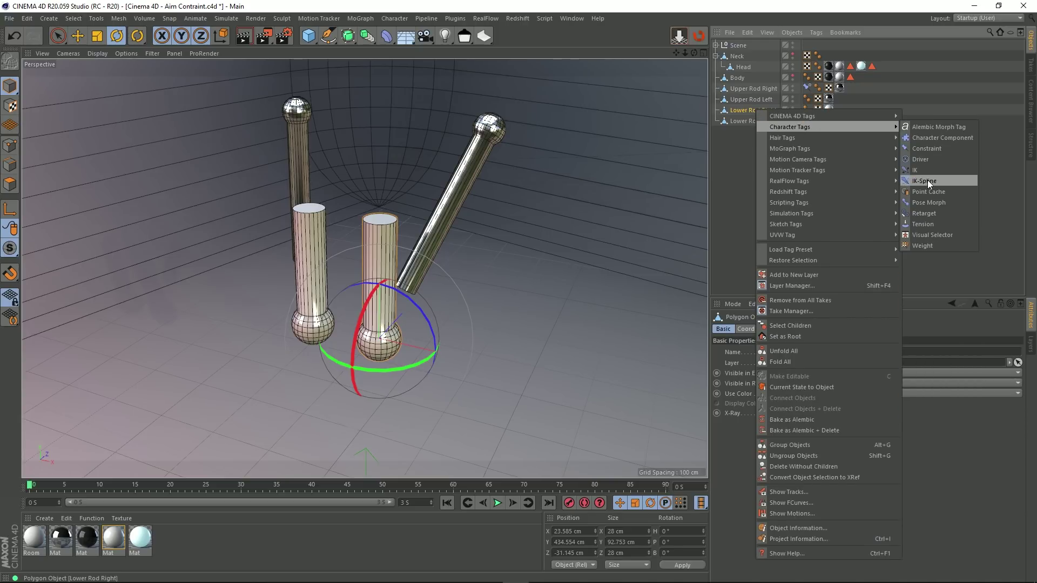
{"action": "left_click", "coordinate": [927, 147]}
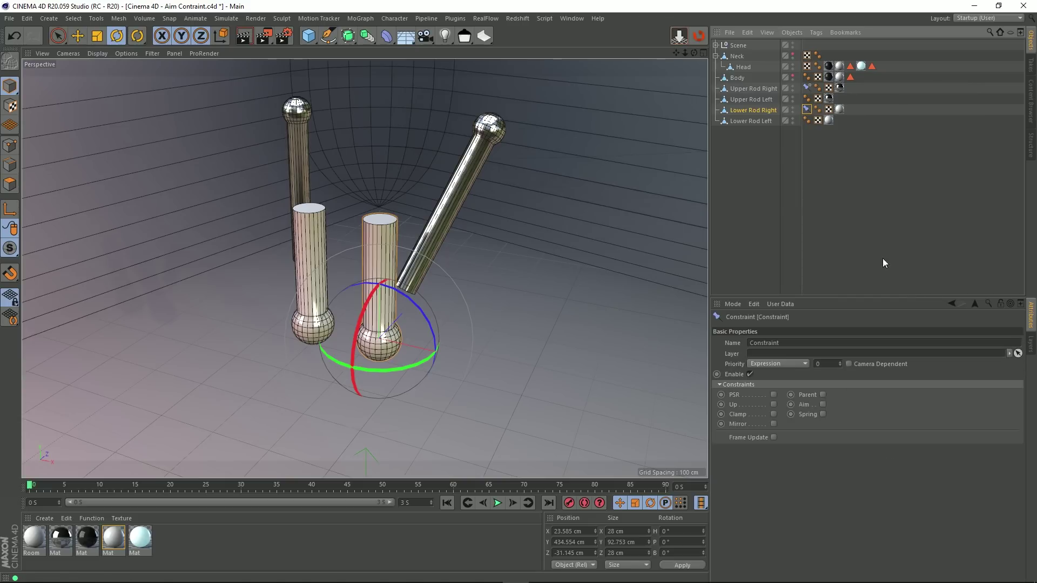
{"action": "left_click", "coordinate": [822, 404]}
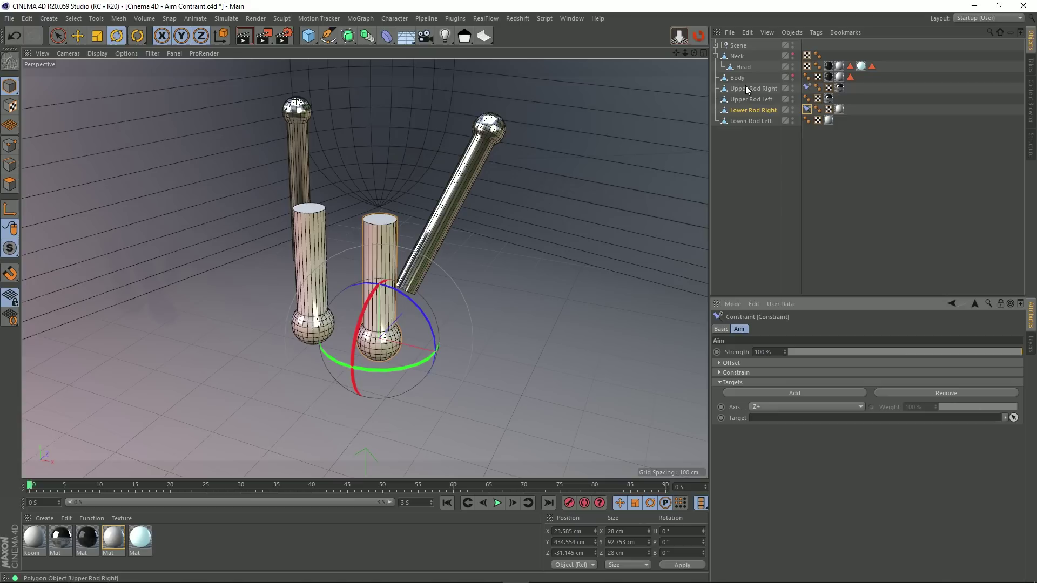
- Set Upper Rod Right as the Aim target on the Y+ axis and check the alignment
{"action": "left_click_drag", "start_coordinate": [740, 88], "coordinate": [741, 87]}
{"action": "left_click_drag", "start_coordinate": [769, 408], "coordinate": [769, 420]}
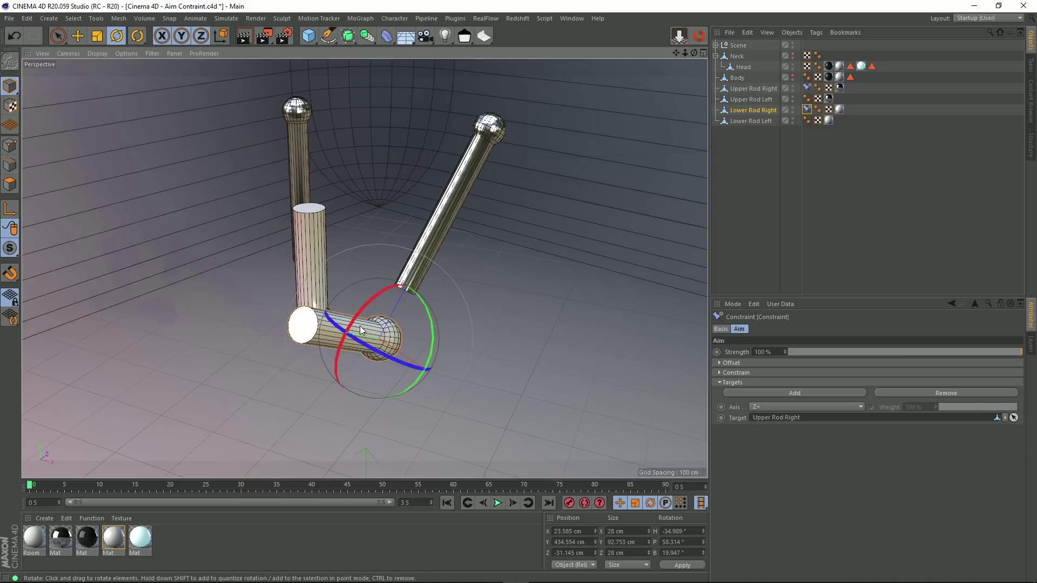
{"action": "left_click_drag", "start_coordinate": [346, 336], "coordinate": [377, 318], "text": "alt"}
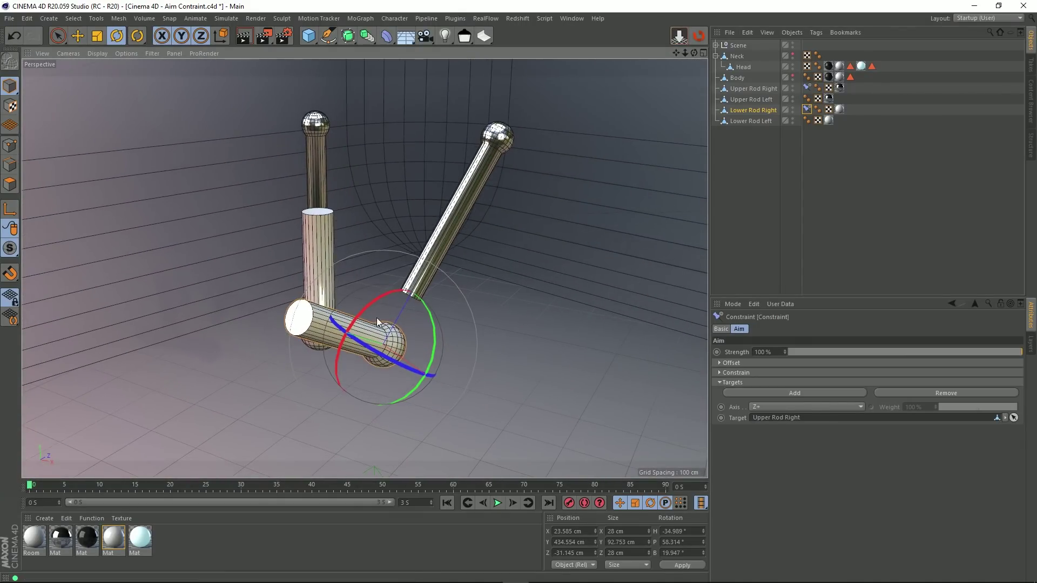
{"action": "left_click", "coordinate": [770, 407]}
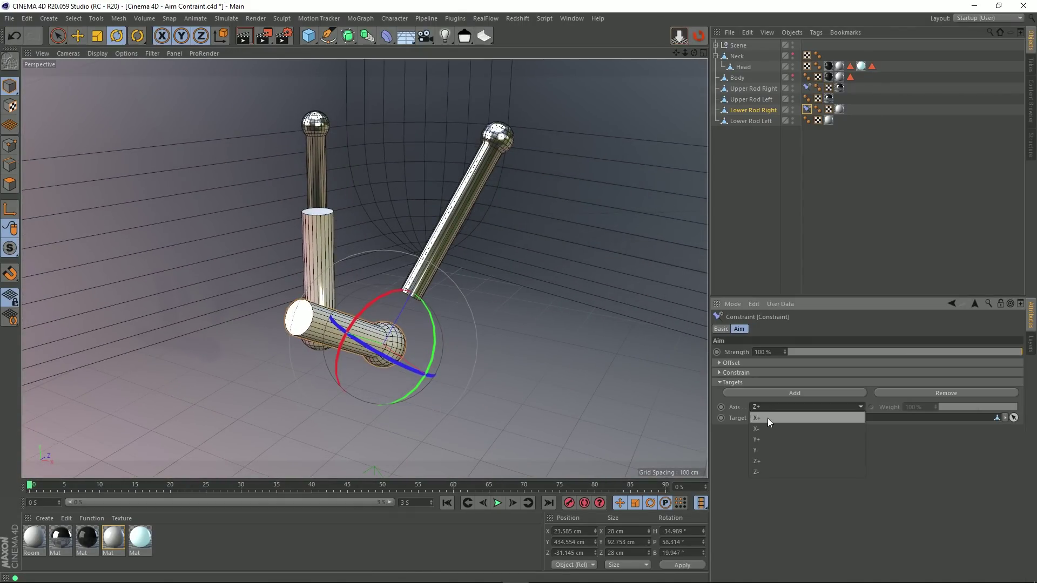
{"action": "left_click", "coordinate": [756, 451]}
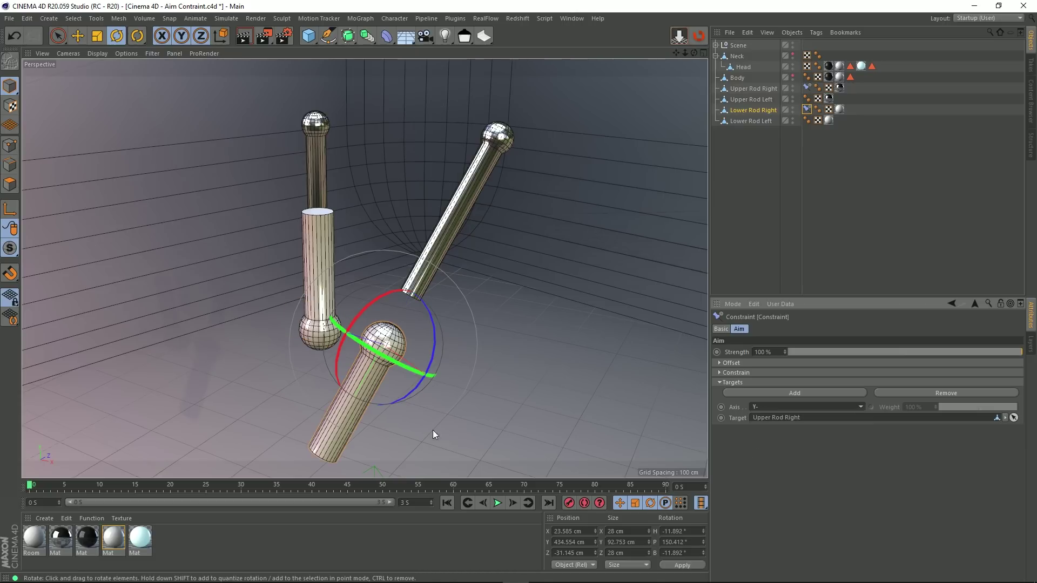
{"action": "left_click", "coordinate": [762, 408]}
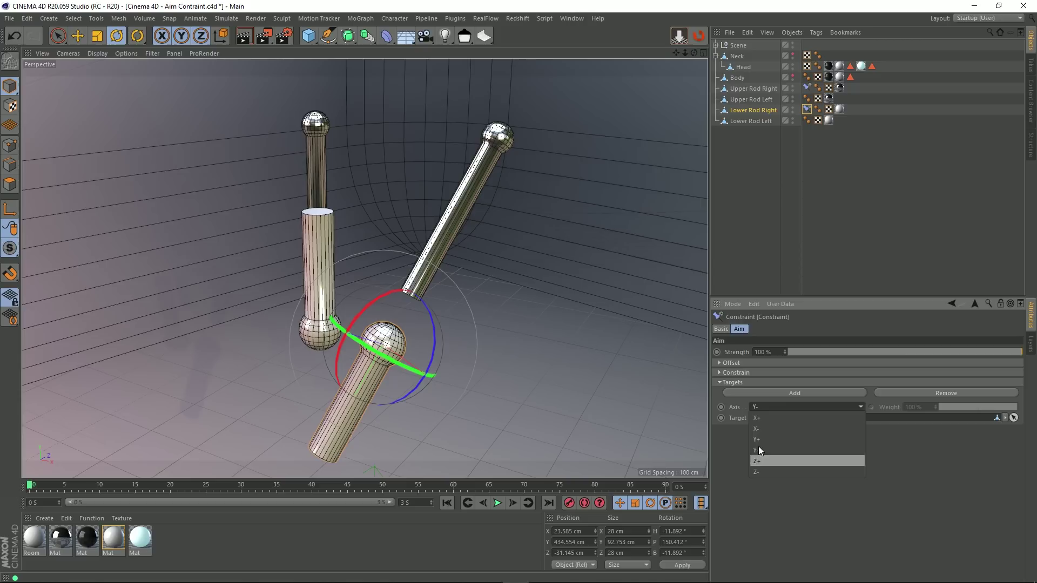
{"action": "left_click", "coordinate": [759, 440]}
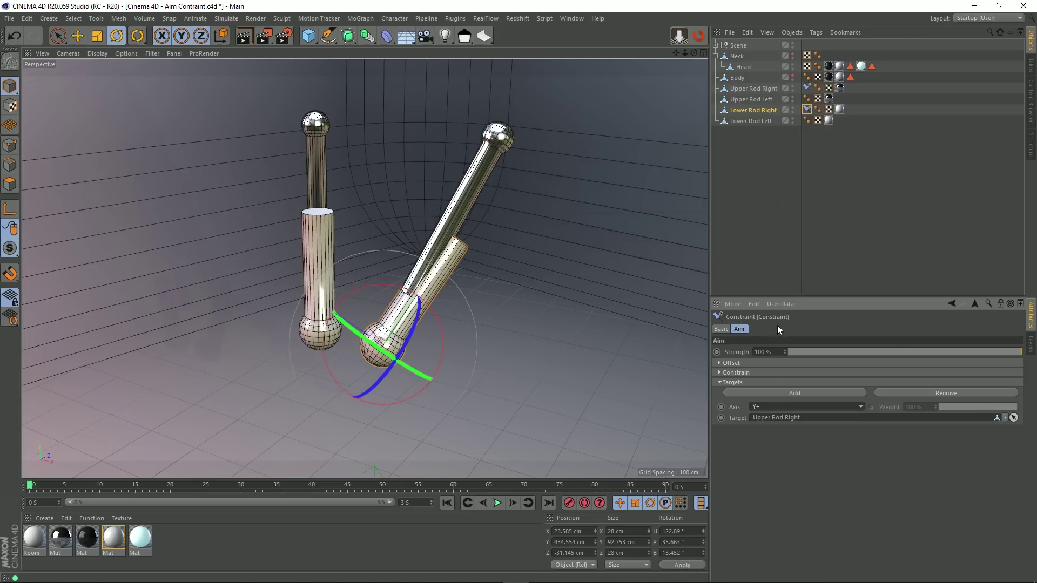
{"action": "left_click", "coordinate": [745, 209]}
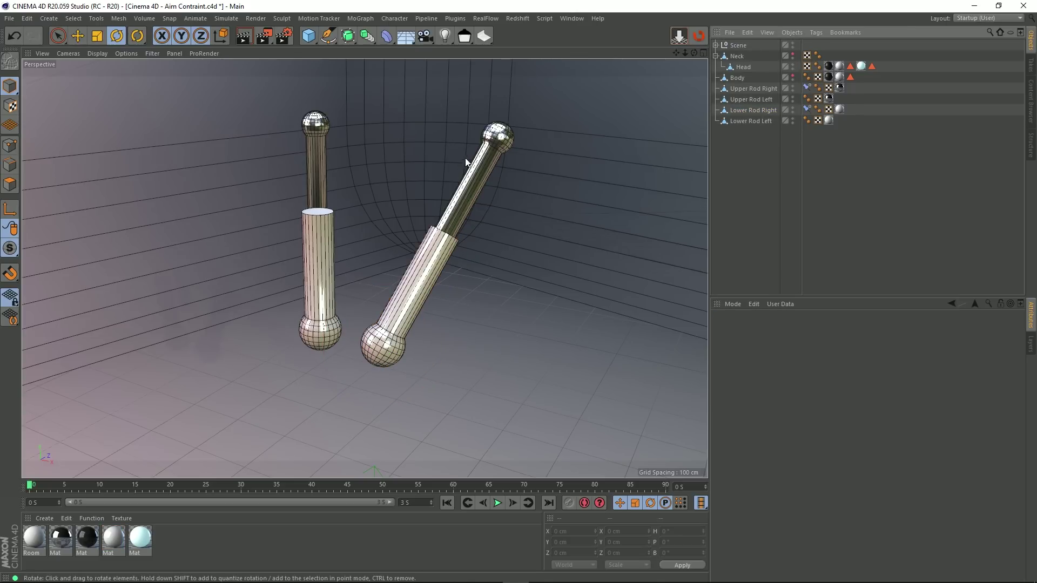
{"action": "mouse_move", "coordinate": [461, 210]}
{"action": "left_mouse_down", "text": "alt"}
{"action": "mouse_move", "coordinate": [332, 218]}
{"action": "mouse_move", "coordinate": [488, 209]}
{"action": "mouse_move", "coordinate": [466, 216]}
{"action": "left_mouse_up", "text": "alt"}
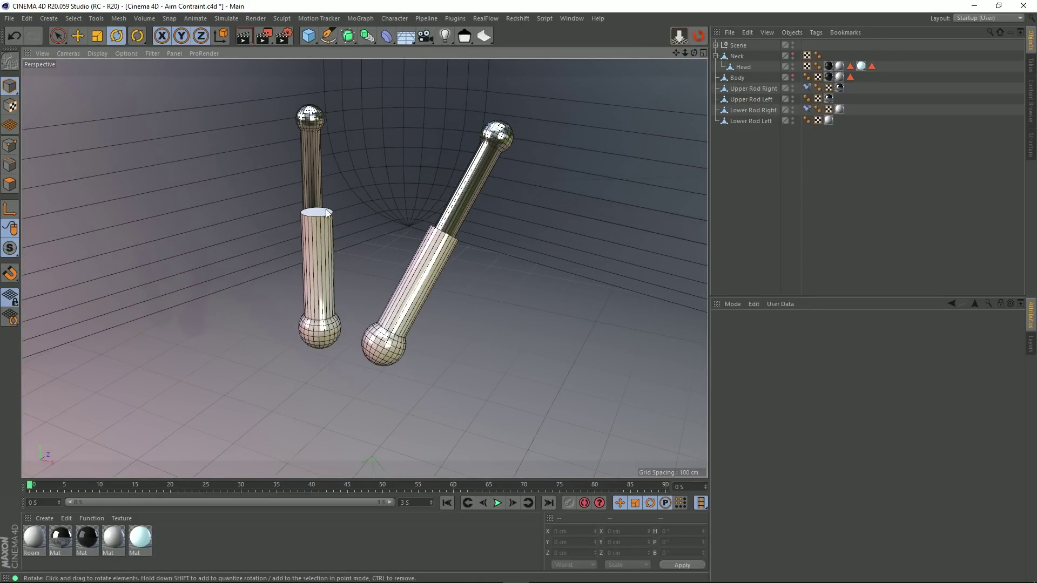
{"action": "left_click_drag", "start_coordinate": [342, 244], "coordinate": [519, 232], "text": "alt"}
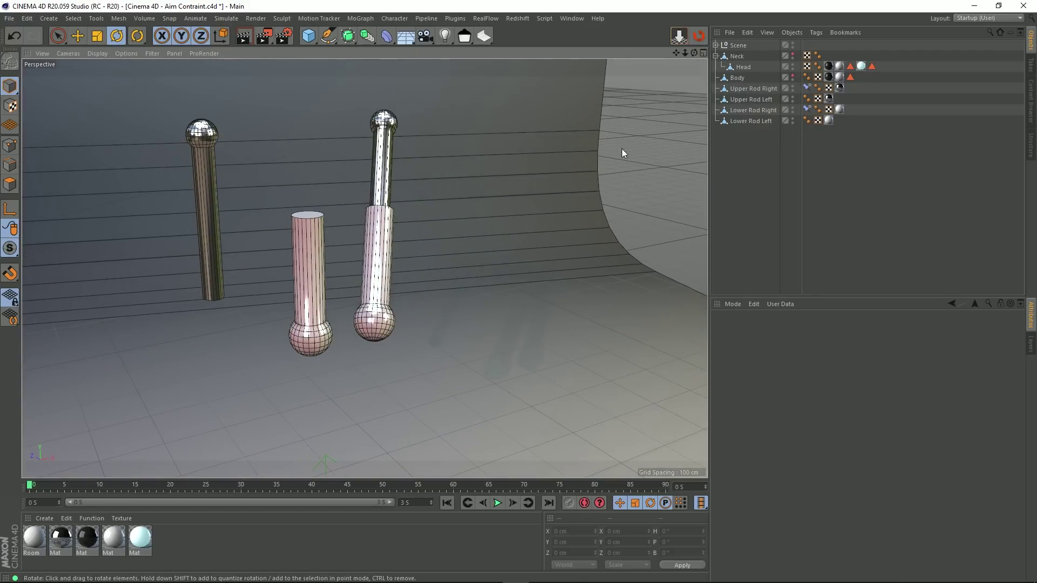
- Give Upper Rod Left an Aim constraint targeting Lower Rod Left along its -Y axis
{"action": "left_click", "coordinate": [752, 101]}
{"action": "right_click", "coordinate": [751, 100]}
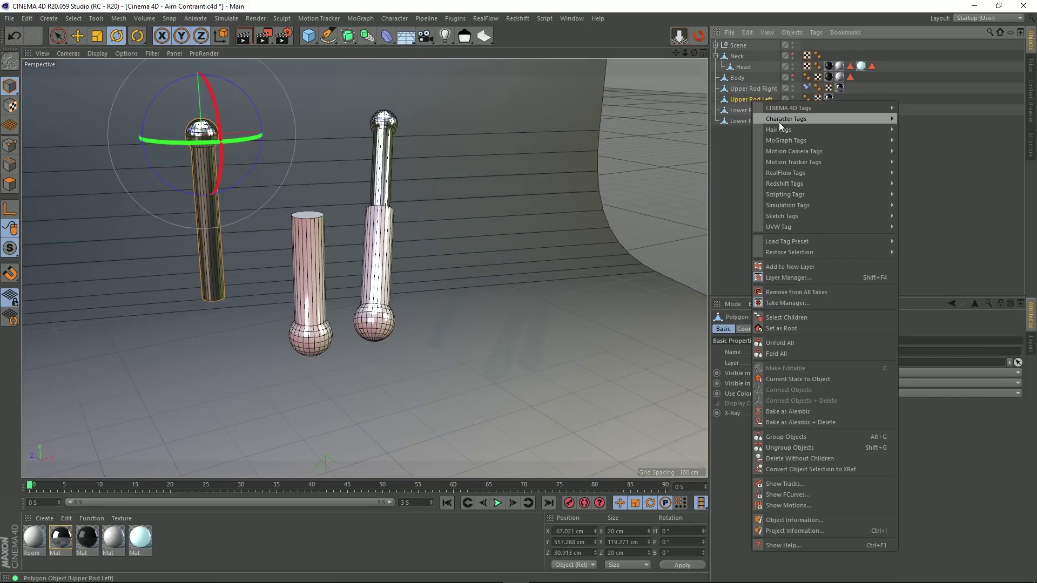
{"action": "mouse_move", "coordinate": [824, 117]}
{"action": "left_click", "coordinate": [928, 141]}
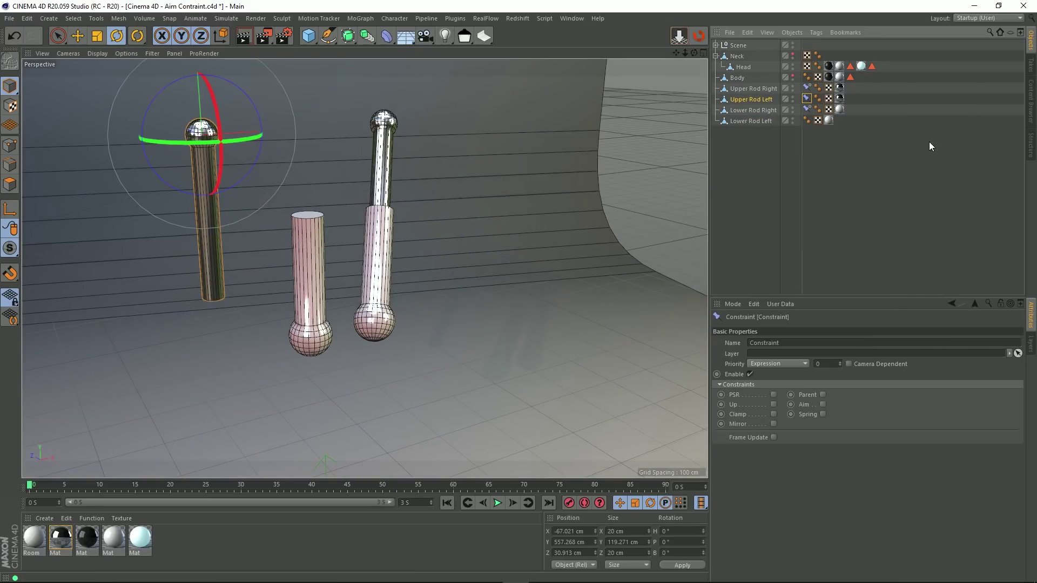
{"action": "left_click", "coordinate": [822, 405]}
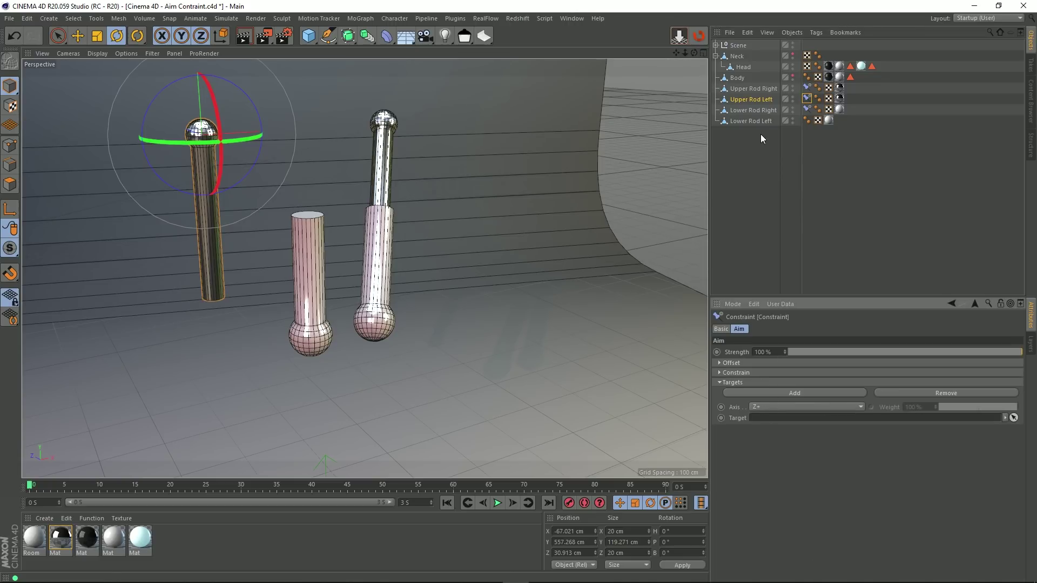
{"action": "left_click_drag", "start_coordinate": [737, 121], "coordinate": [767, 423]}
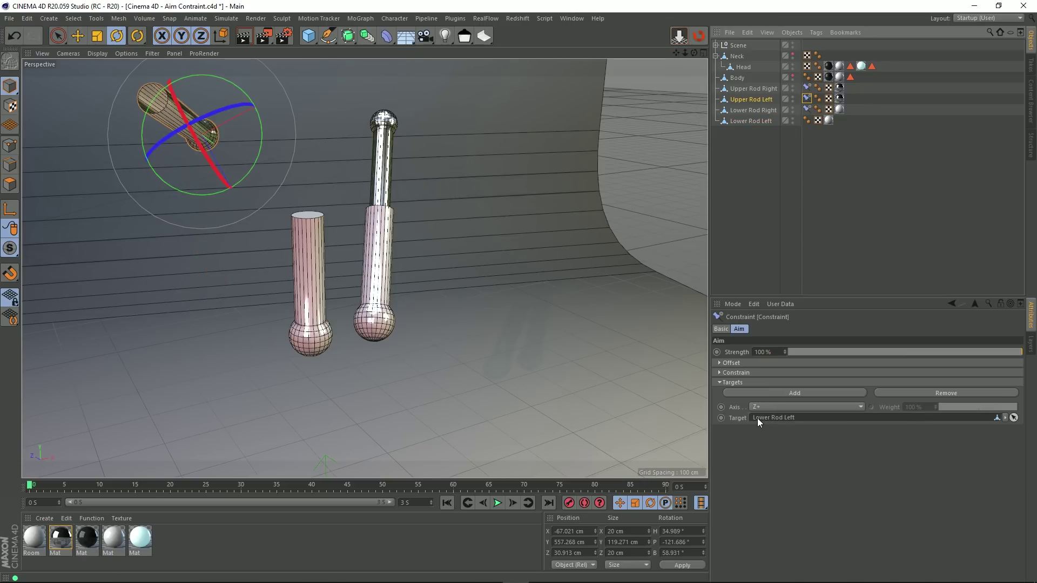
{"action": "left_click_drag", "start_coordinate": [372, 295], "coordinate": [233, 297], "text": "alt"}
{"action": "left_click", "coordinate": [772, 407]}
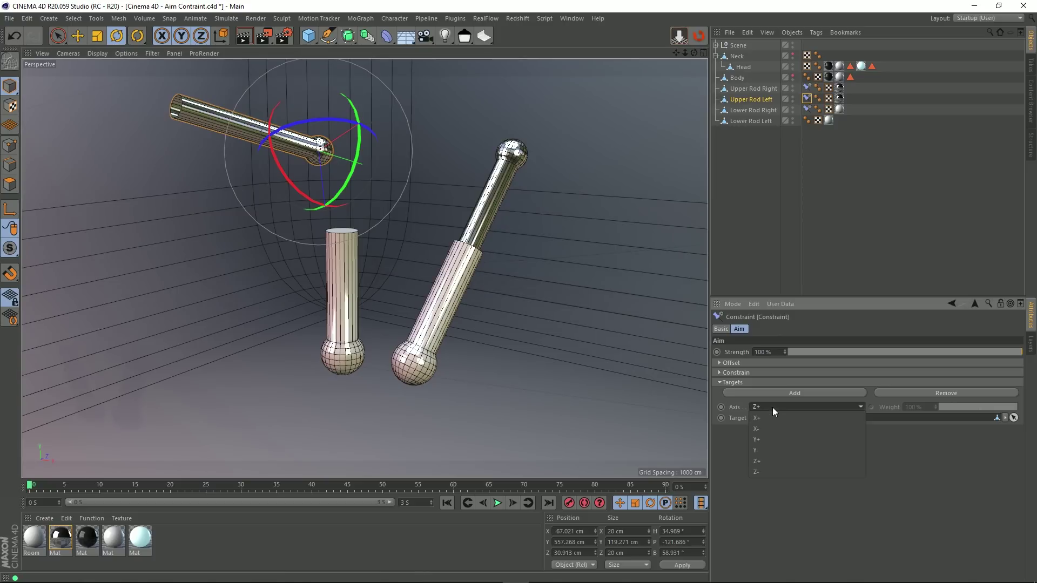
{"action": "left_click", "coordinate": [760, 449]}
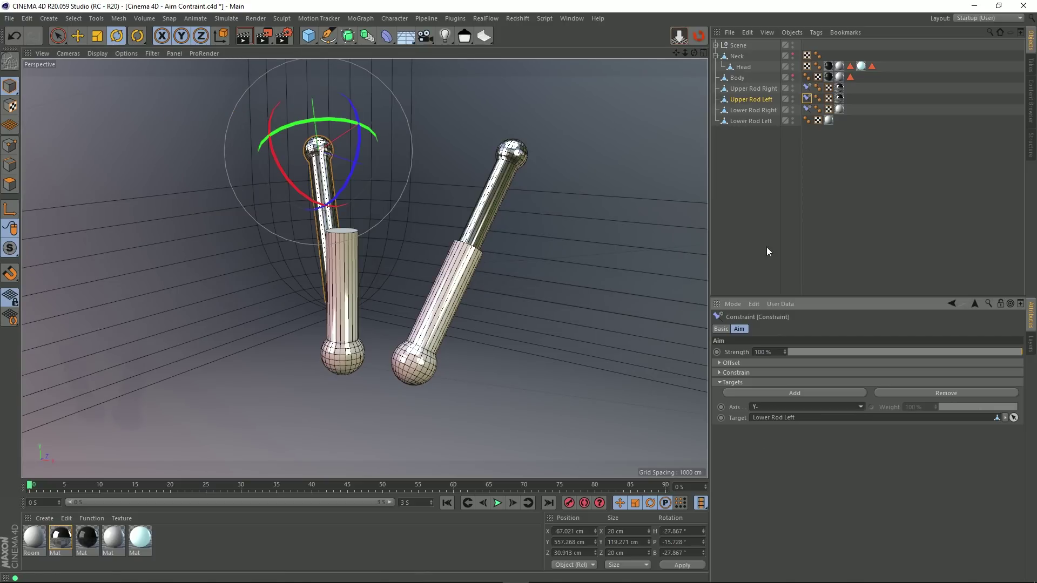
- Give Lower Rod Left an Aim constraint targeting Upper Rod Left along Y+, then deselect
{"action": "left_click", "coordinate": [748, 121]}
{"action": "right_click", "coordinate": [754, 122]}
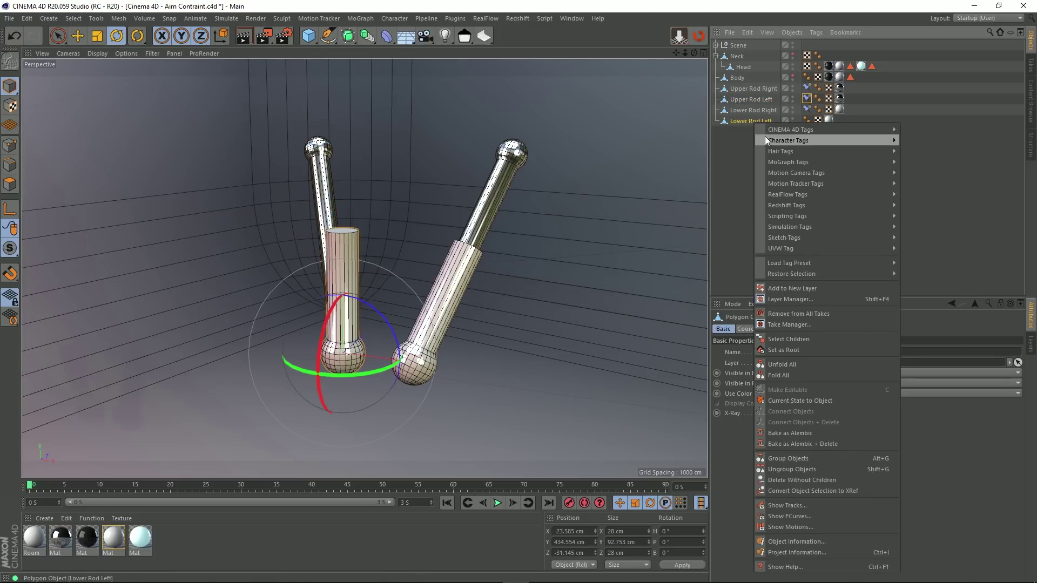
{"action": "mouse_move", "coordinate": [801, 142]}
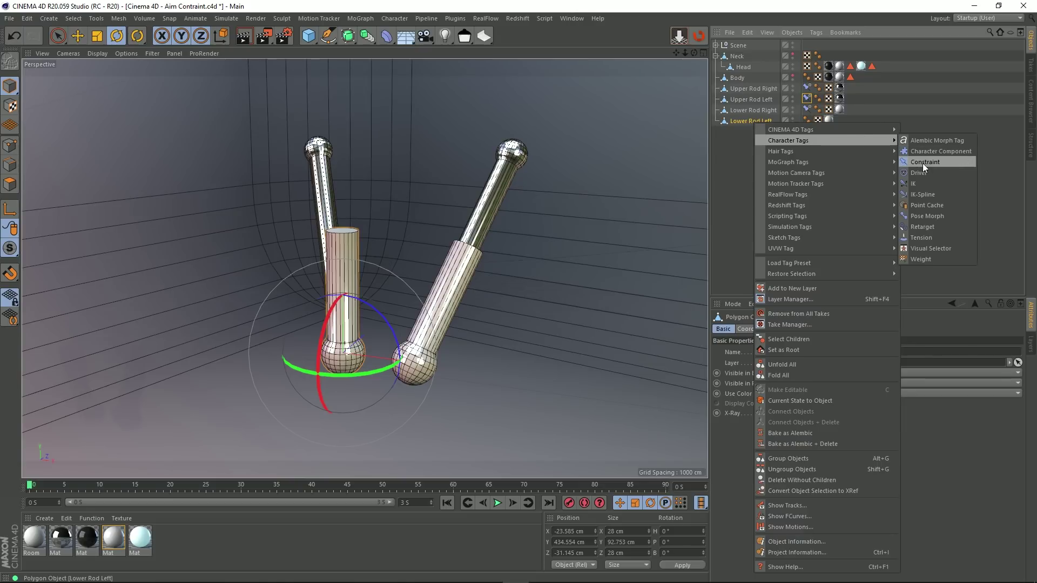
{"action": "left_click", "coordinate": [922, 164]}
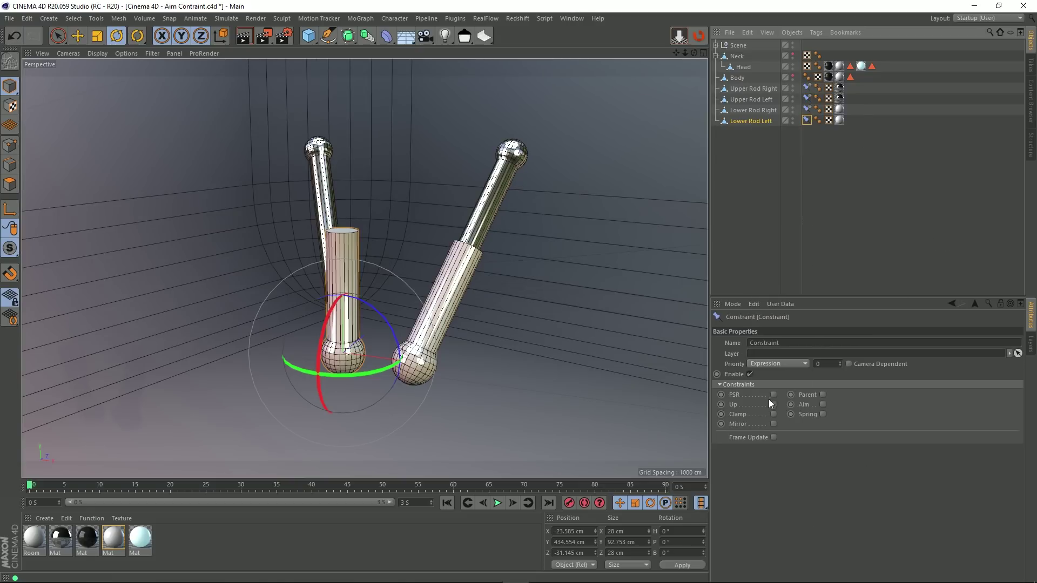
{"action": "left_click", "coordinate": [823, 404]}
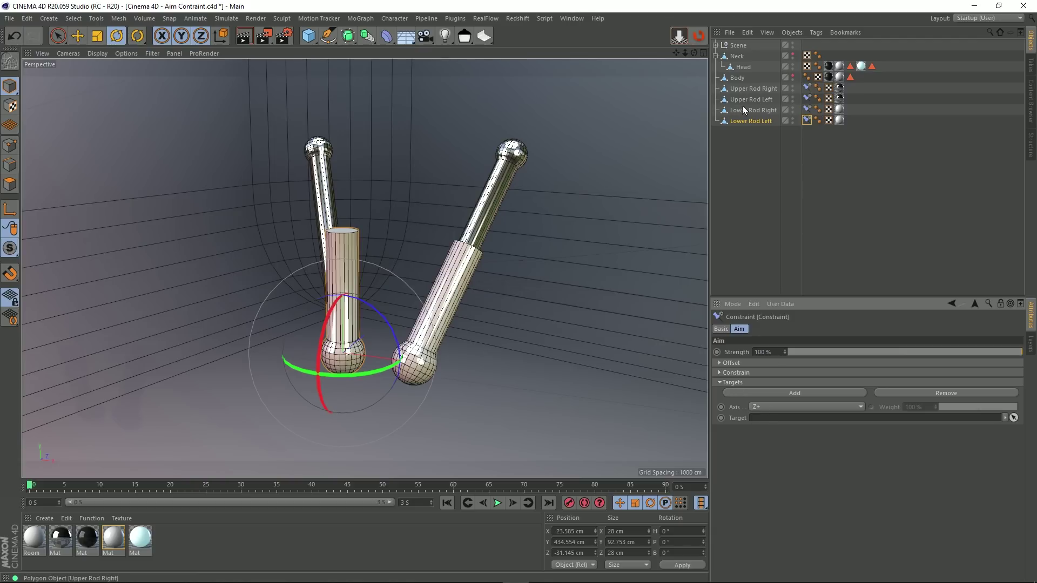
{"action": "left_click_drag", "start_coordinate": [752, 102], "coordinate": [785, 424]}
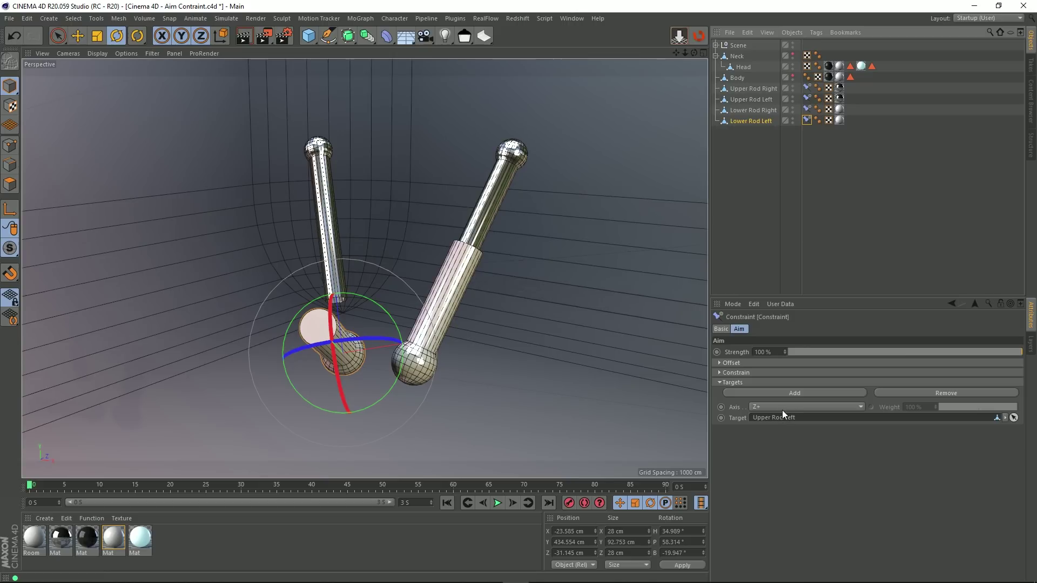
{"action": "left_click", "coordinate": [782, 406]}
{"action": "left_click", "coordinate": [763, 437]}
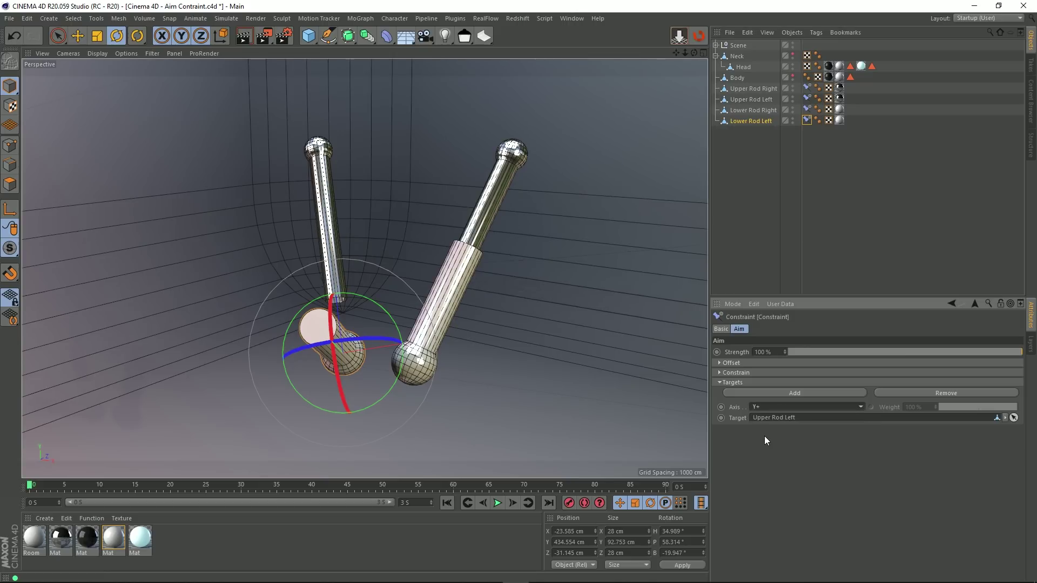
{"action": "left_click", "coordinate": [777, 187]}
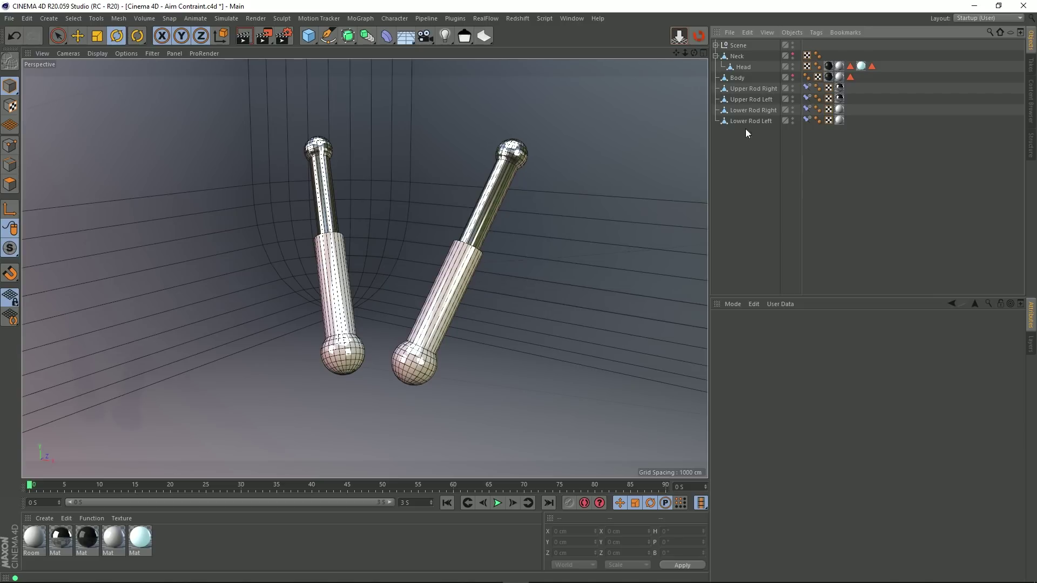
{"action": "left_click", "coordinate": [741, 89]}
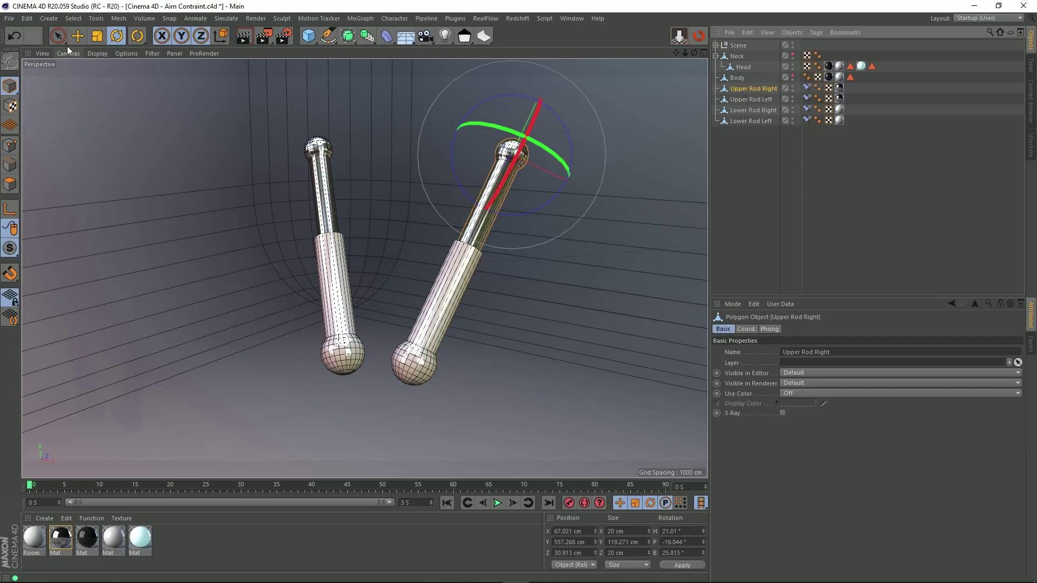
{"action": "left_click", "coordinate": [77, 35]}
{"action": "left_click_drag", "start_coordinate": [589, 195], "coordinate": [497, 273]}
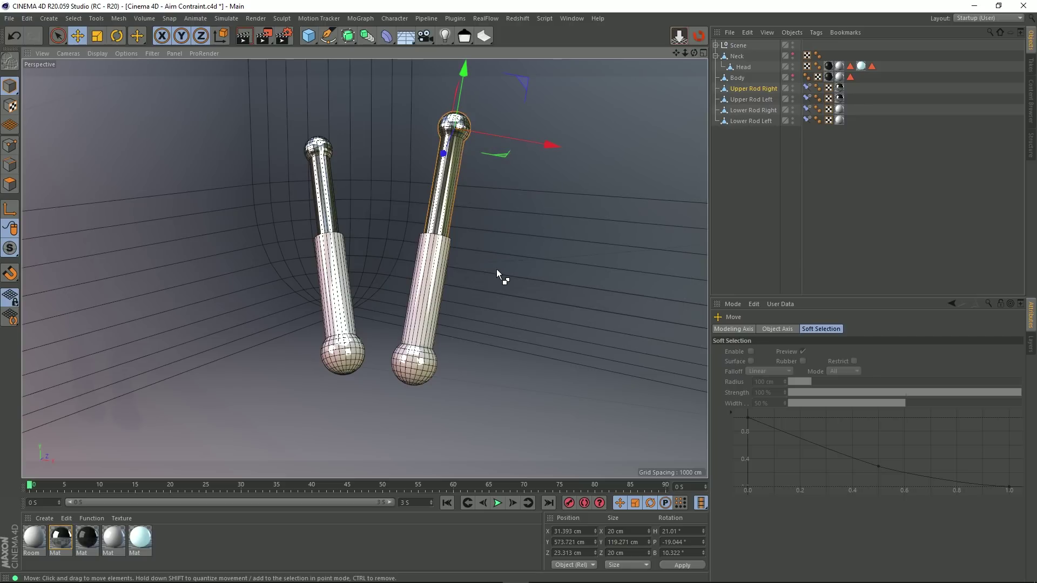
{"action": "key", "text": "ctrl+z"}
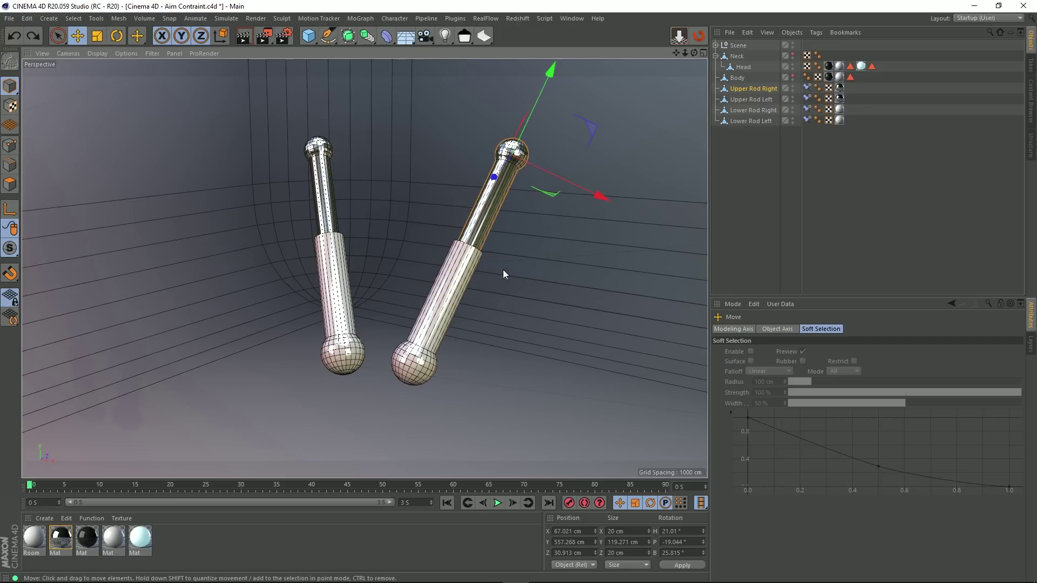
{"action": "left_click", "coordinate": [746, 180]}
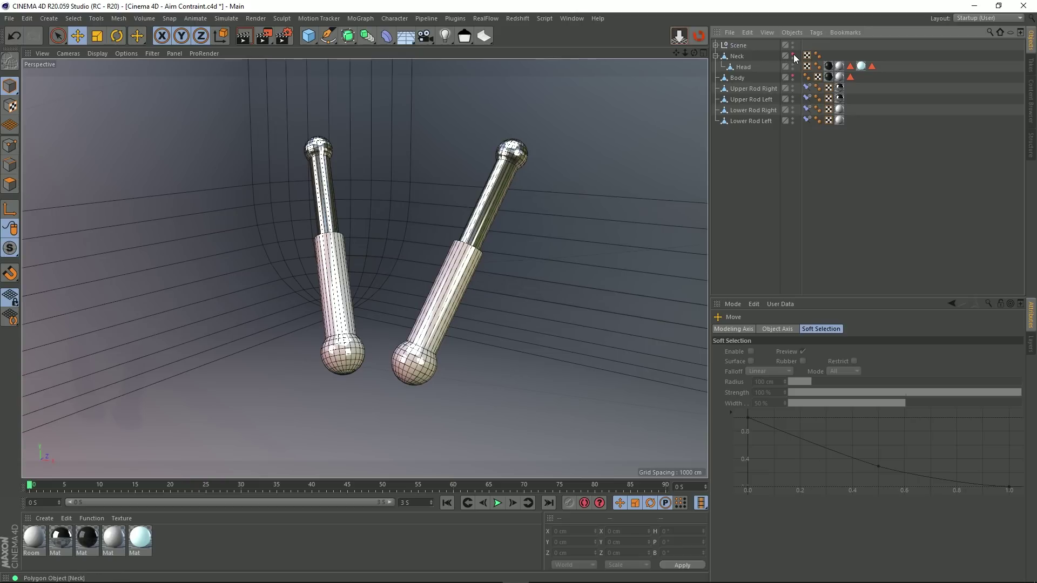
- Unhide Neck, Head and Body in the editor and orbit around the robot
{"action": "left_click_drag", "start_coordinate": [793, 56], "coordinate": [791, 81]}
{"action": "scroll", "coordinate": [139, 398], "scroll_direction": "down", "scroll_amount": 8}
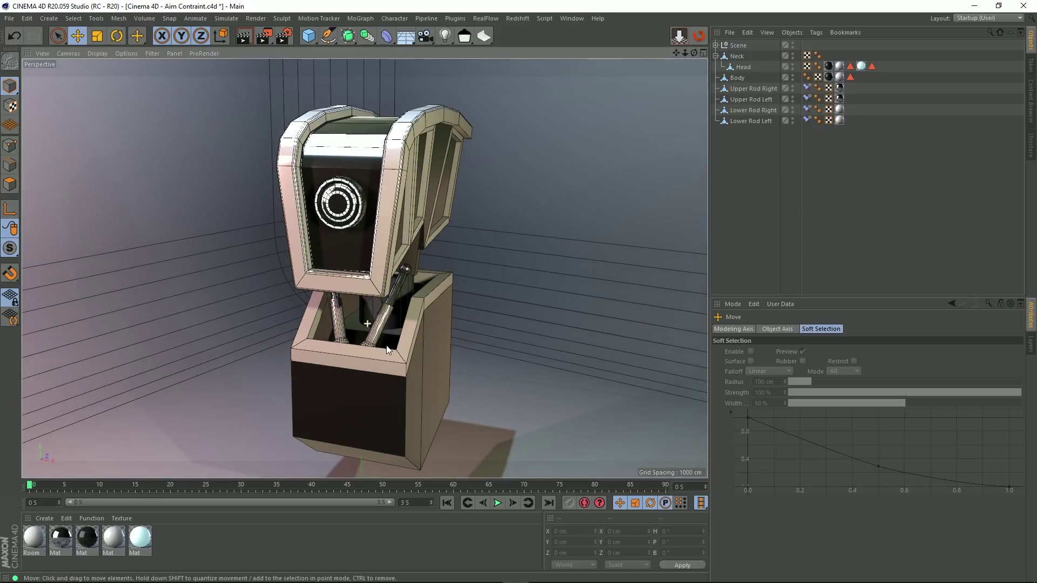
{"action": "left_click_drag", "start_coordinate": [385, 346], "coordinate": [294, 349], "text": "alt"}
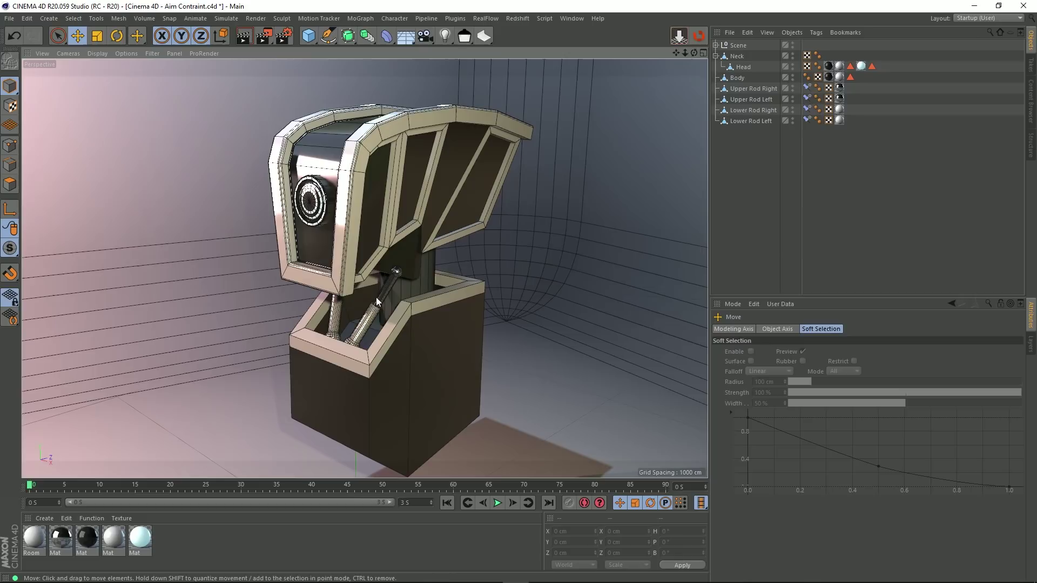
- Test-rotate the Head about 30° and undo it, then select Upper Rod Right
{"action": "left_click", "coordinate": [741, 65]}
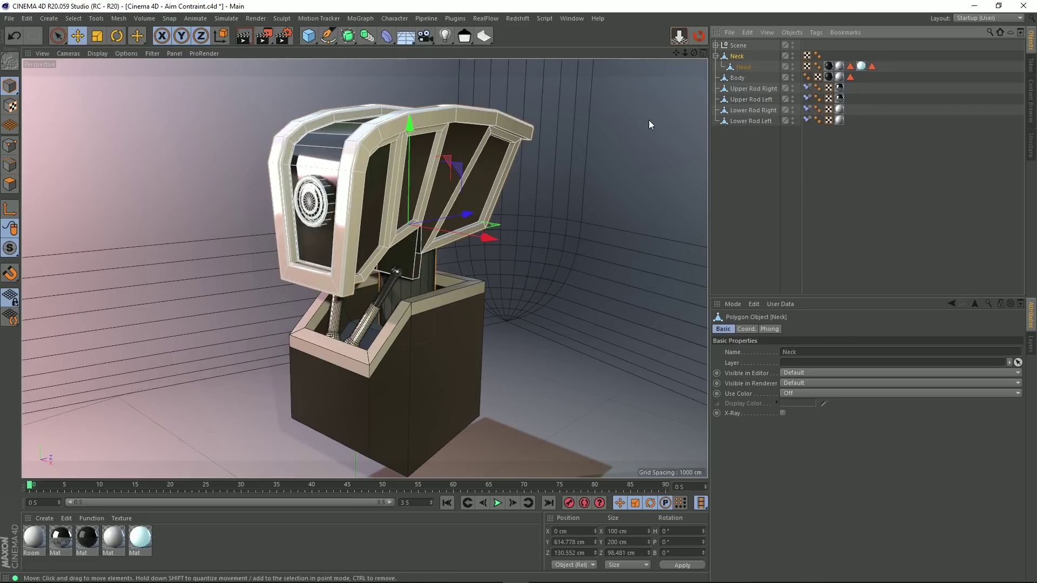
{"action": "left_click", "coordinate": [116, 36]}
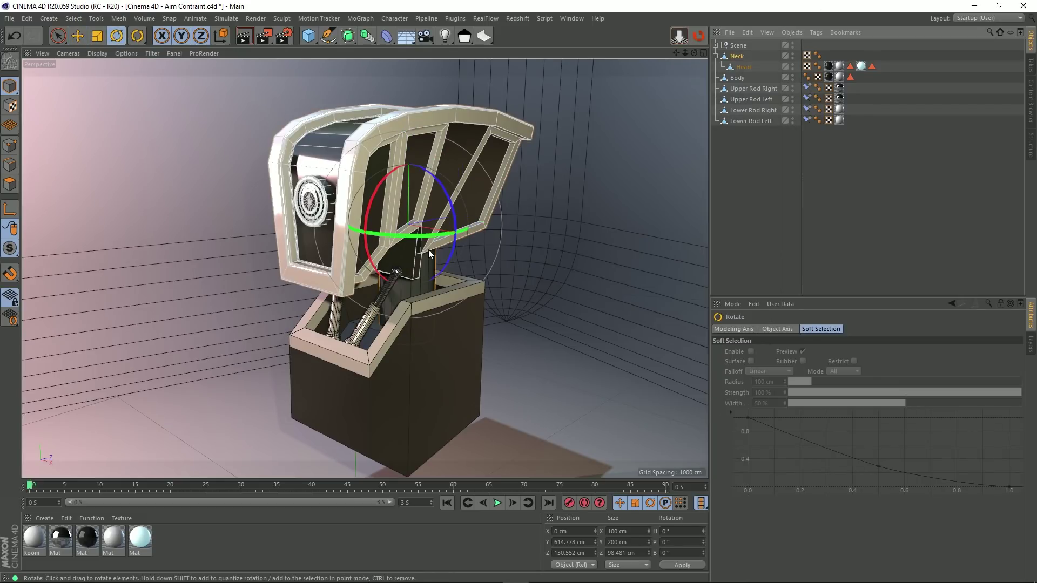
{"action": "left_click_drag", "start_coordinate": [453, 234], "coordinate": [378, 299]}
{"action": "key", "text": "ctrl+z"}
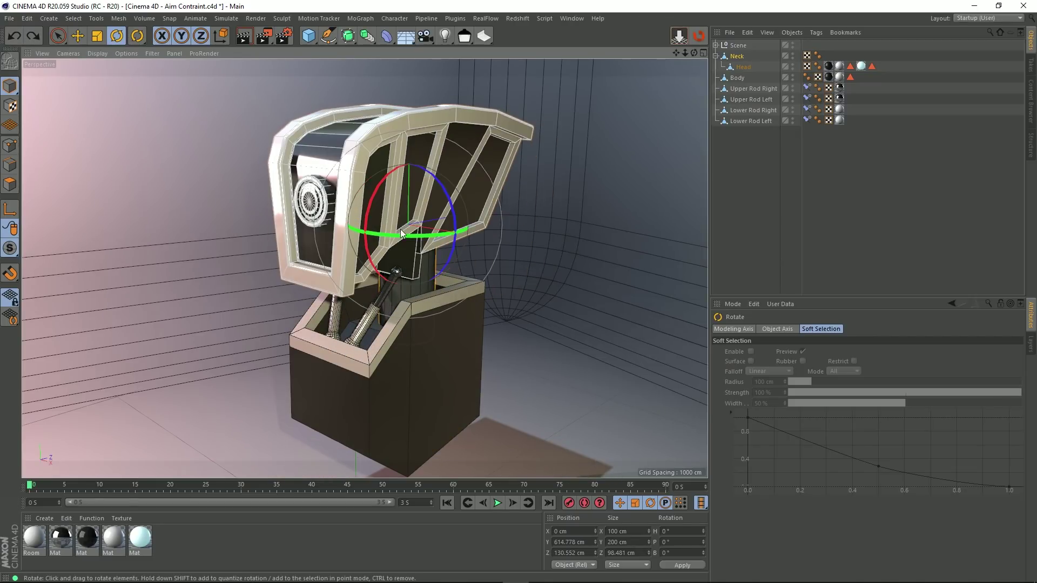
{"action": "scroll", "coordinate": [396, 287], "scroll_direction": "up", "scroll_amount": 3}
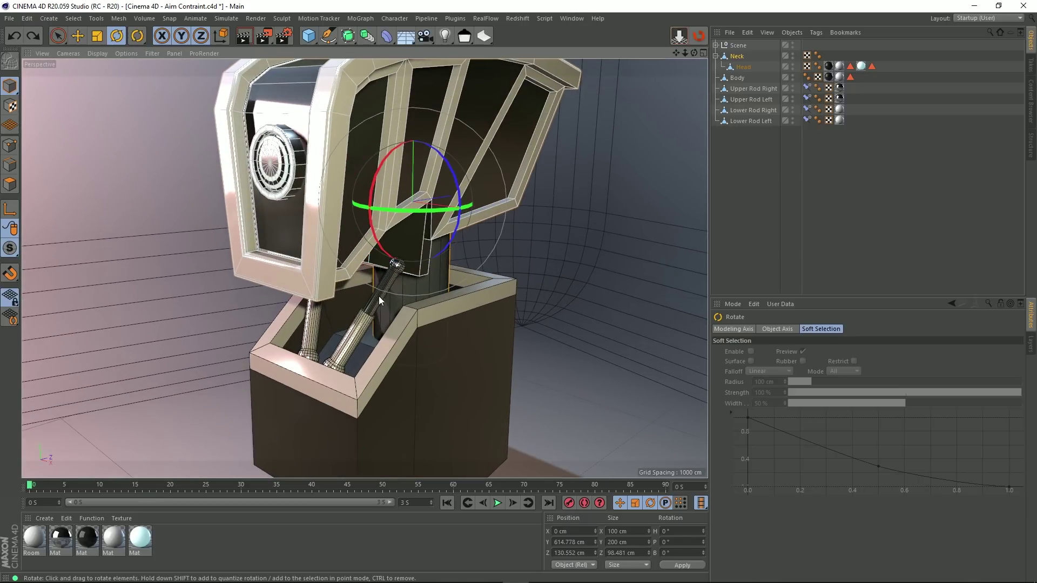
{"action": "left_click", "coordinate": [378, 296]}
{"action": "left_click_drag", "start_coordinate": [378, 296], "coordinate": [341, 293], "text": "alt"}
- Parent Upper Rod Right and Upper Rod Left under Head
{"action": "scroll", "coordinate": [380, 296], "scroll_direction": "down", "scroll_amount": 2}
{"action": "scroll", "coordinate": [380, 296], "scroll_direction": "up", "scroll_amount": 5}
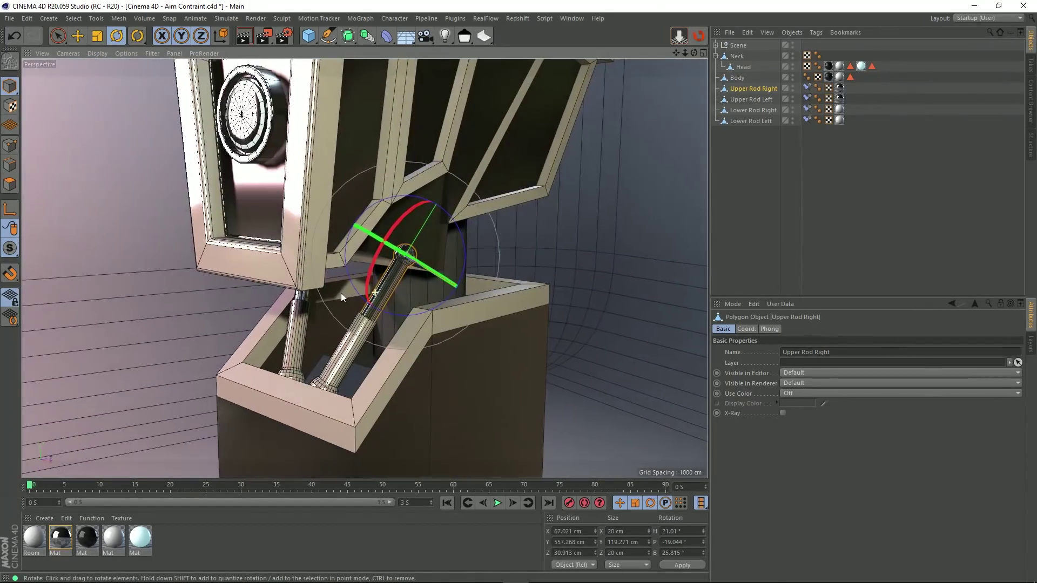
{"action": "scroll", "coordinate": [346, 292], "scroll_direction": "down", "scroll_amount": 5}
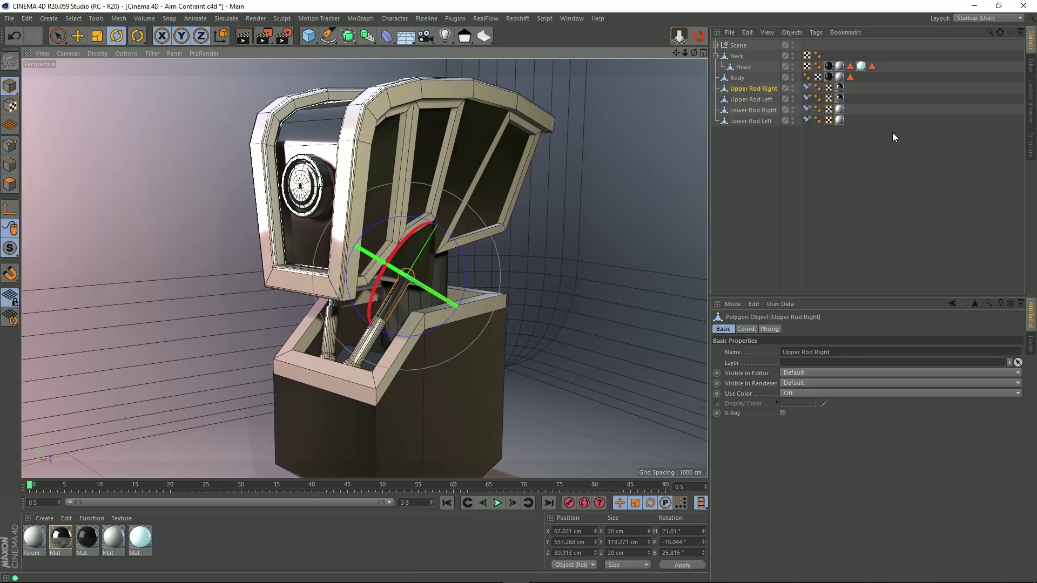
{"action": "left_click", "coordinate": [749, 180]}
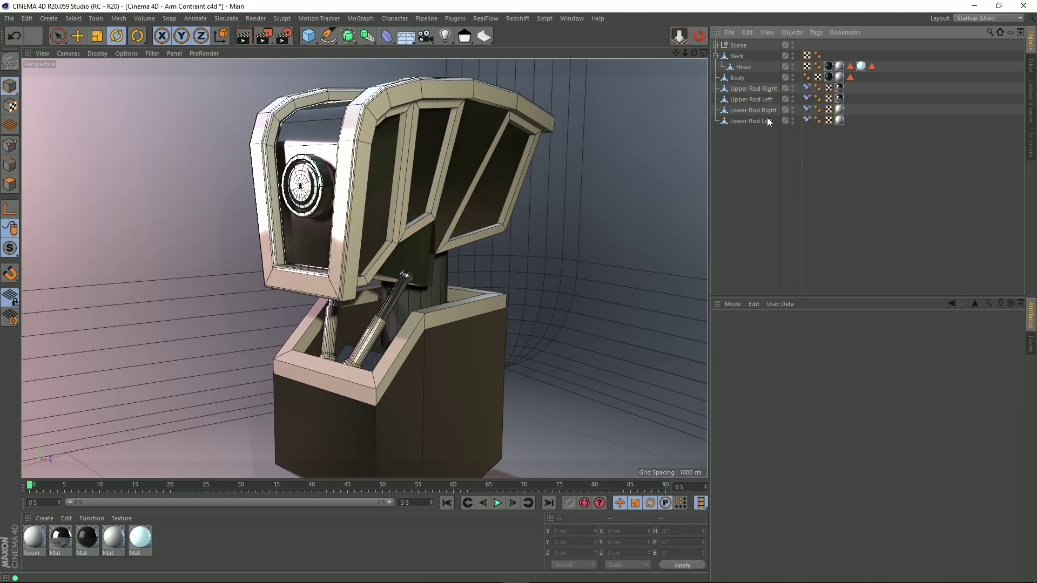
{"action": "left_click", "coordinate": [746, 89]}
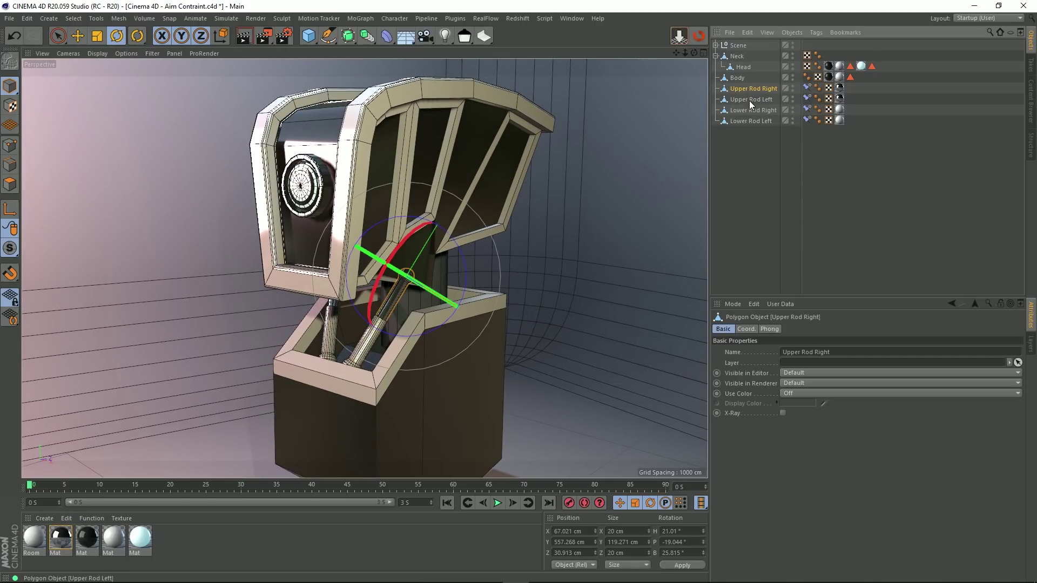
{"action": "left_click", "coordinate": [749, 101], "text": "ctrl"}
{"action": "left_click_drag", "start_coordinate": [471, 333], "coordinate": [497, 299], "text": "alt"}
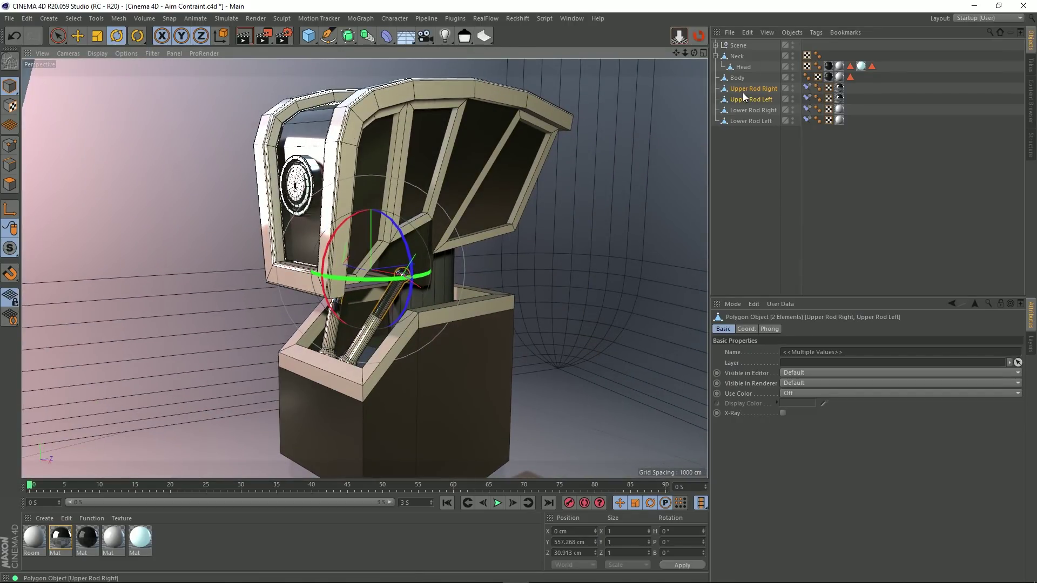
{"action": "left_click_drag", "start_coordinate": [744, 88], "coordinate": [745, 67]}
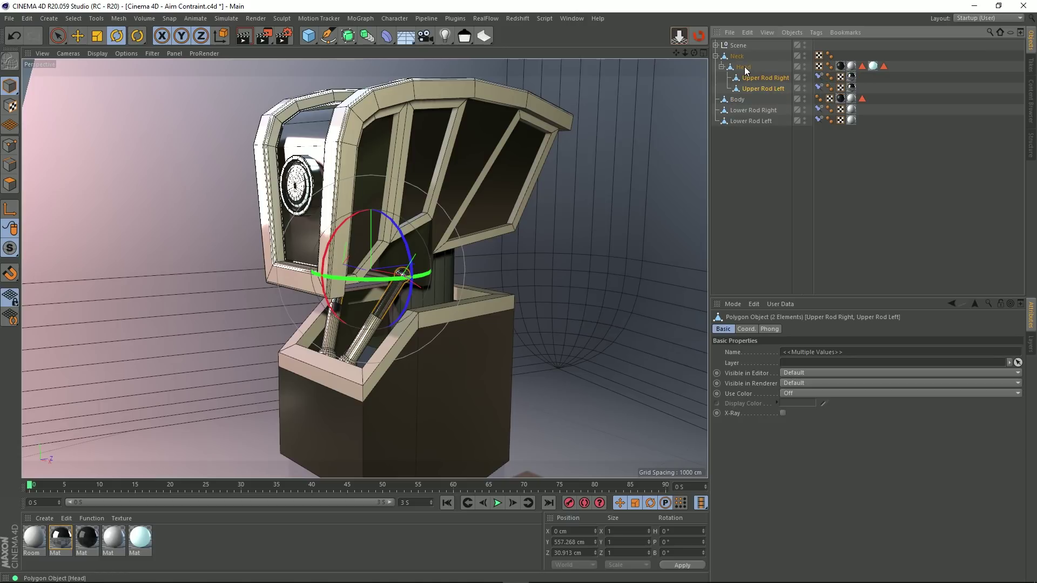
- Parent Lower Rod Right and Lower Rod Left under Body
{"action": "left_click", "coordinate": [750, 179]}
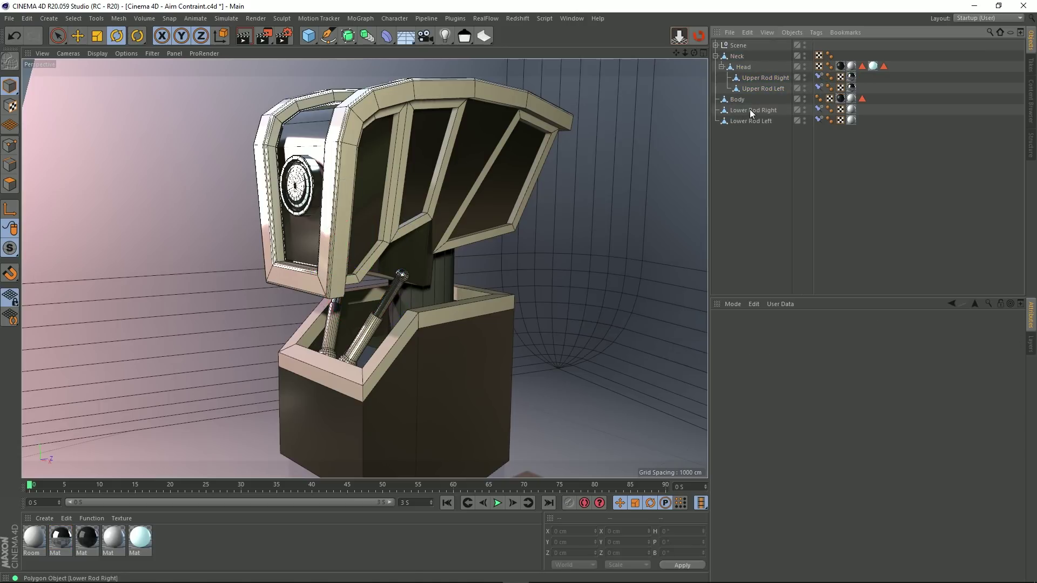
{"action": "scroll", "coordinate": [429, 294], "scroll_direction": "up", "scroll_amount": 4}
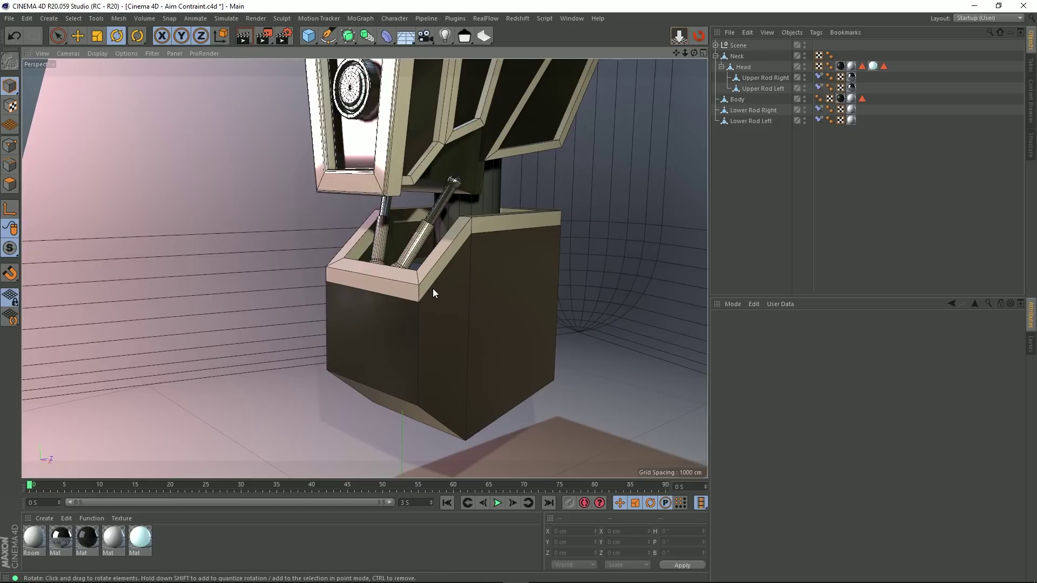
{"action": "scroll", "coordinate": [433, 293], "scroll_direction": "up", "scroll_amount": 2}
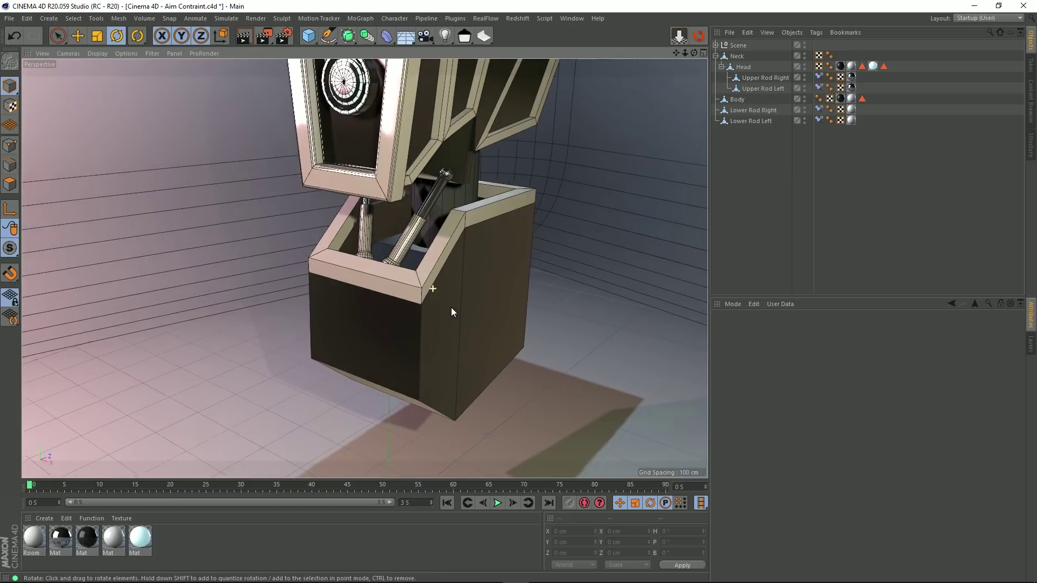
{"action": "left_click", "coordinate": [449, 307]}
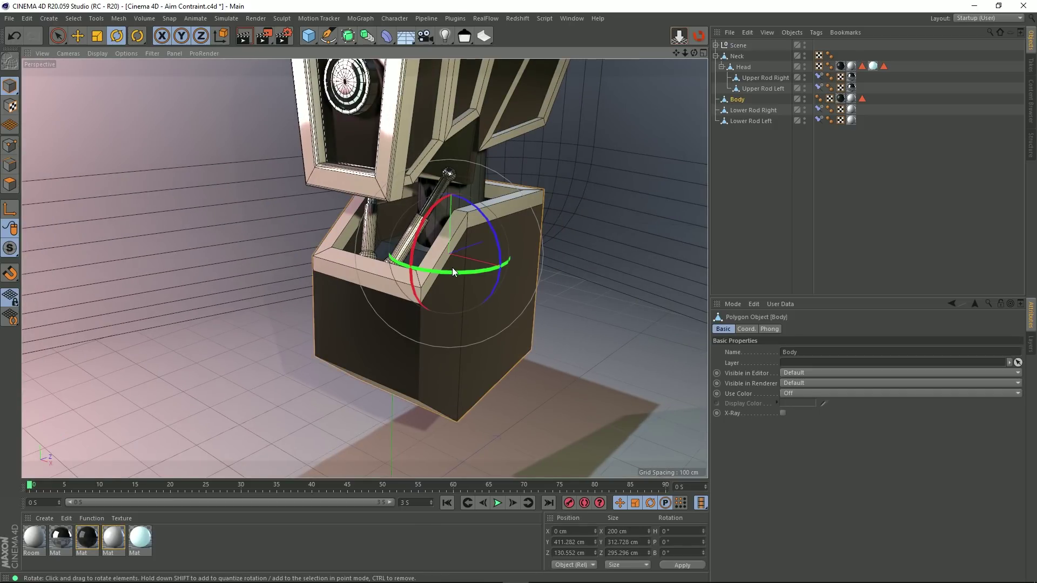
{"action": "left_click_drag", "start_coordinate": [452, 267], "coordinate": [420, 293]}
{"action": "key", "text": "ctrl+z"}
{"action": "left_click", "coordinate": [745, 110]}
{"action": "left_click", "coordinate": [753, 121], "text": "ctrl"}
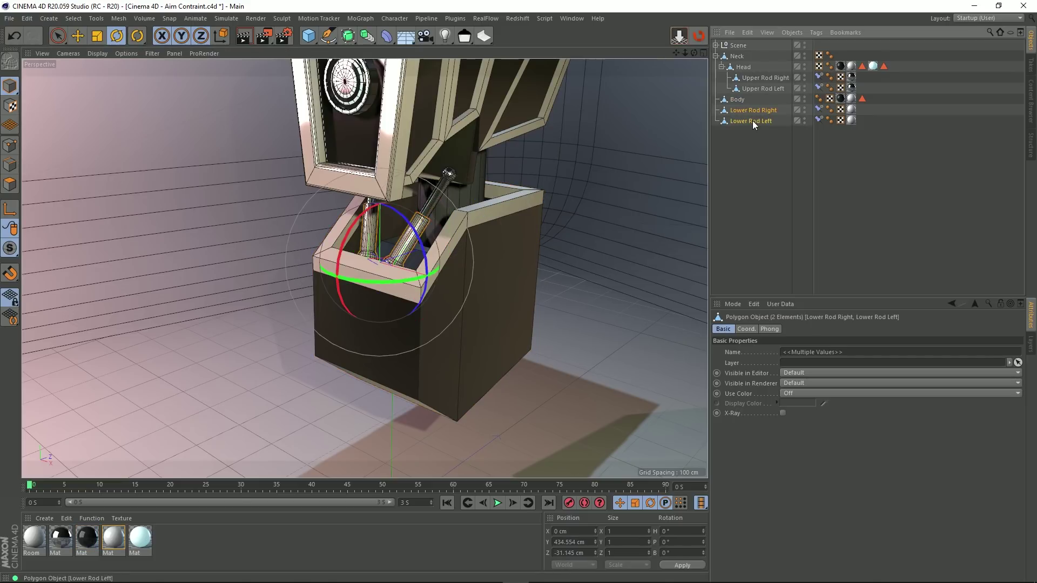
{"action": "left_click_drag", "start_coordinate": [741, 106], "coordinate": [736, 99]}
{"action": "left_click", "coordinate": [751, 146]}
{"action": "left_click_drag", "start_coordinate": [475, 251], "coordinate": [423, 256], "text": "alt"}
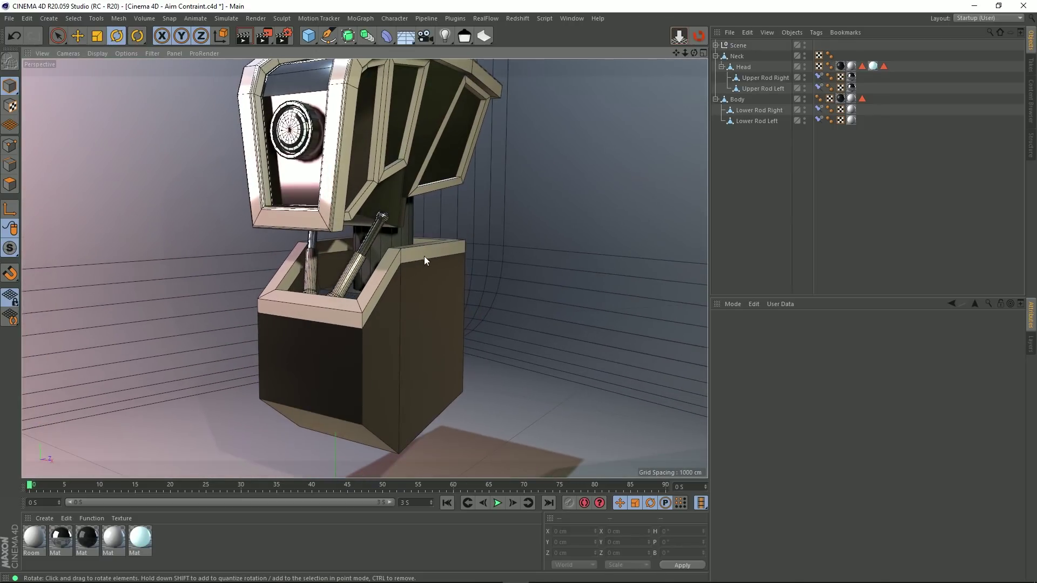
- Test-rotate the Body and Head to confirm the rods follow, undoing each rotation
{"action": "left_click", "coordinate": [269, 284]}
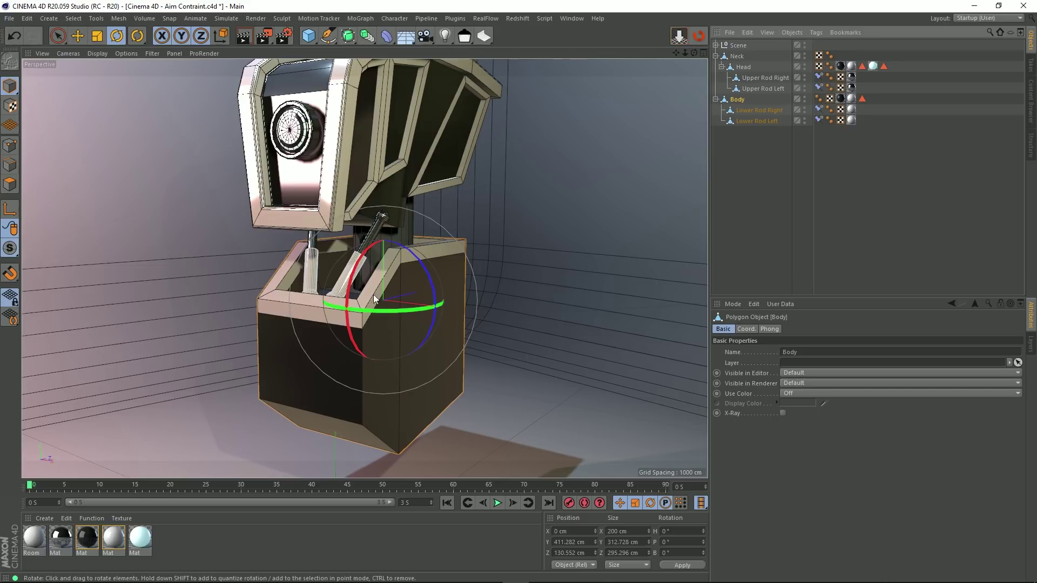
{"action": "left_click_drag", "start_coordinate": [378, 311], "coordinate": [397, 322]}
{"action": "key", "text": "ctrl+z"}
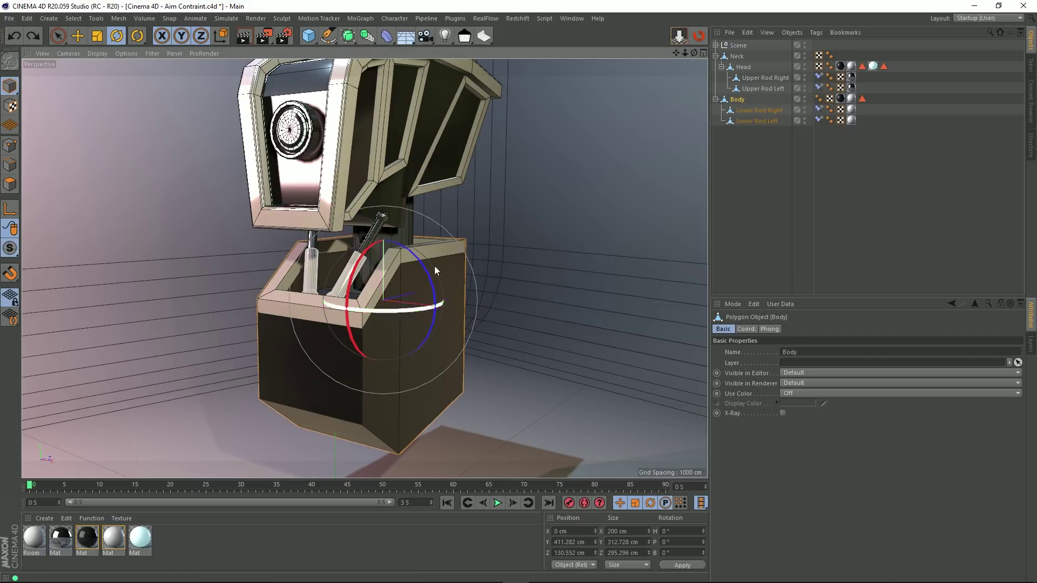
{"action": "left_click", "coordinate": [748, 68]}
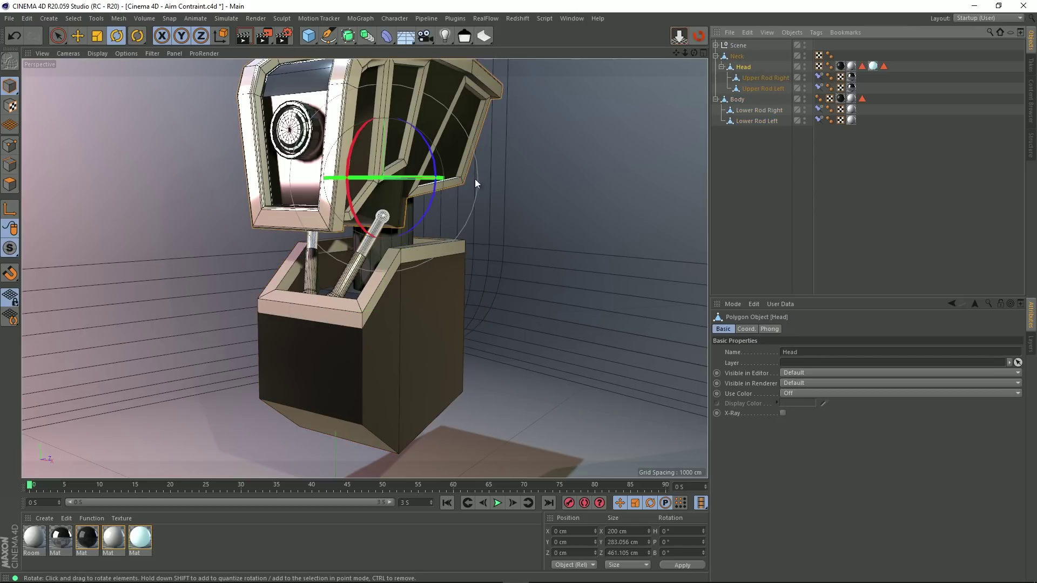
{"action": "left_click_drag", "start_coordinate": [376, 187], "coordinate": [371, 164]}
{"action": "key", "text": "ctrl+z"}
{"action": "key", "text": "ctrl+z"}
{"action": "scroll", "coordinate": [488, 181], "scroll_direction": "down", "scroll_amount": 5}
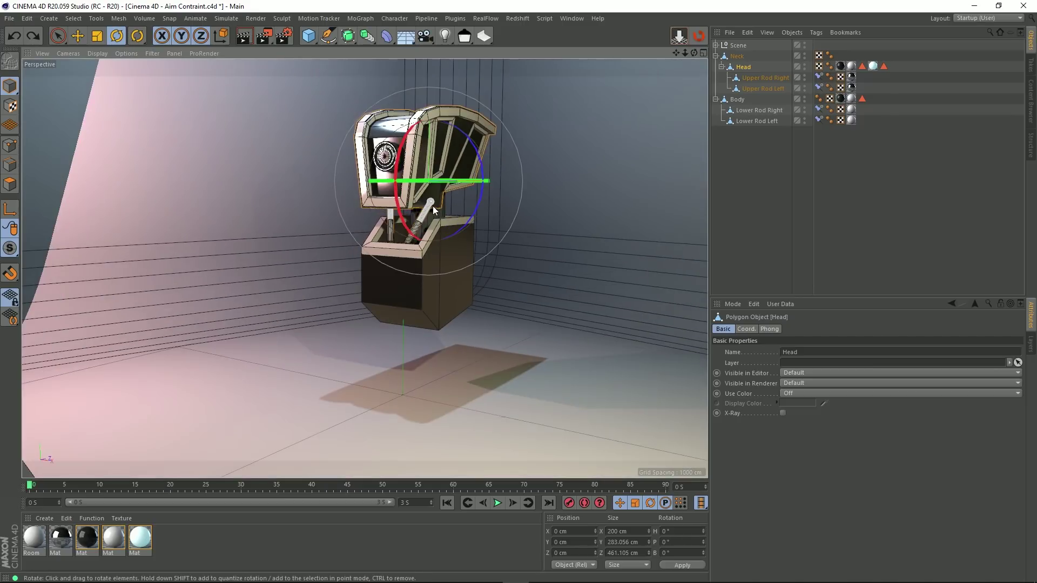
{"action": "scroll", "coordinate": [515, 185], "scroll_direction": "up", "scroll_amount": 5}
{"action": "left_click", "coordinate": [755, 190]}
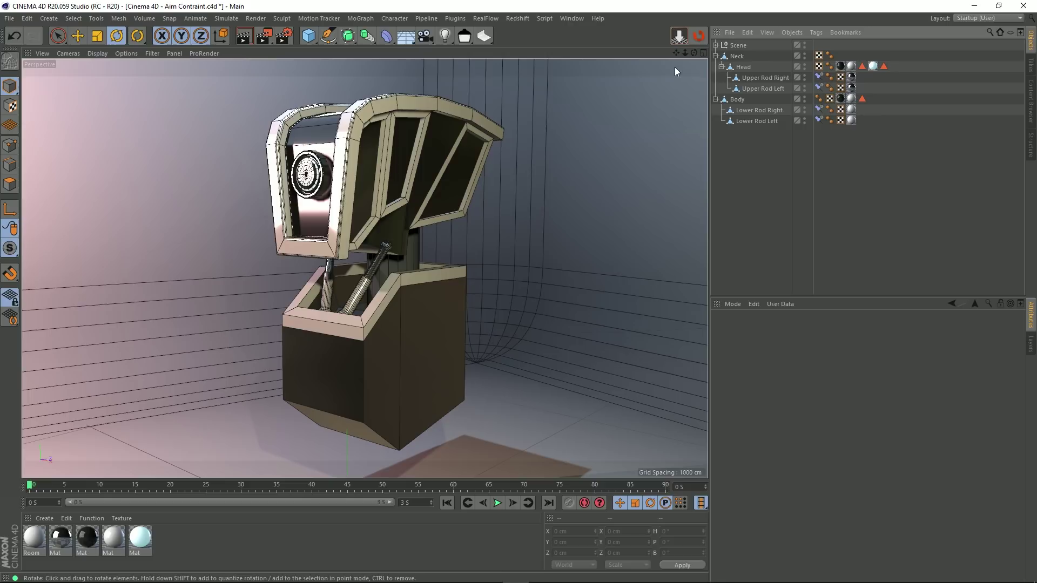
- Hide Neck, Head and Body in the editor while keeping all four rods visible
{"action": "left_click", "coordinate": [803, 54]}
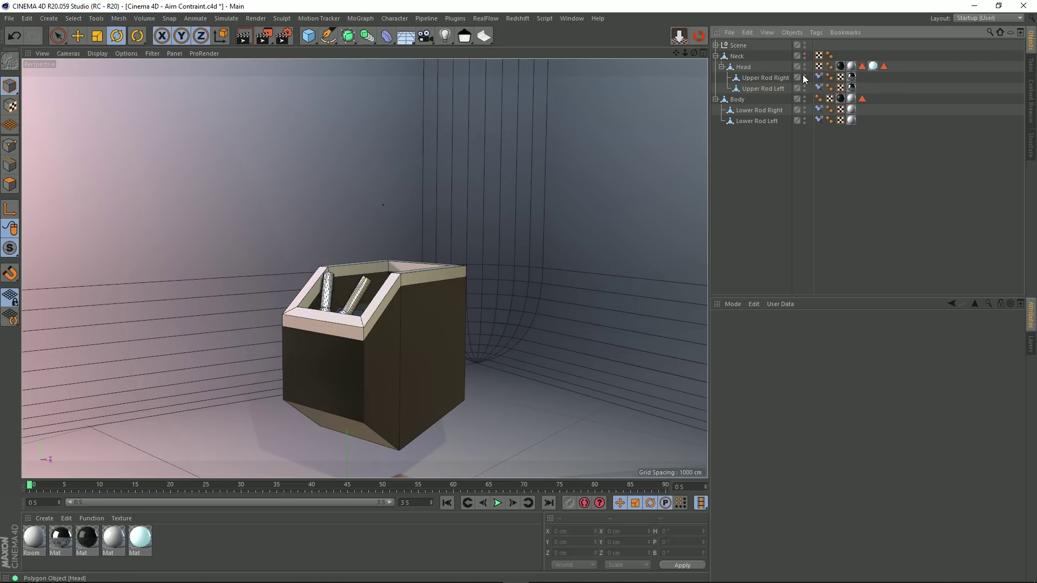
{"action": "left_click", "coordinate": [803, 75]}
{"action": "left_click", "coordinate": [804, 86]}
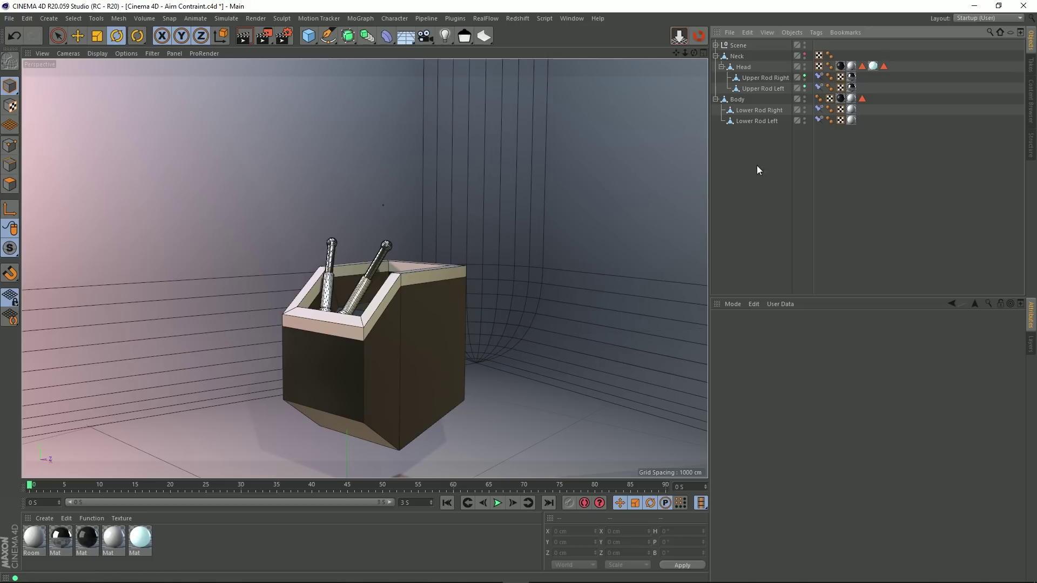
{"action": "left_click", "coordinate": [805, 97]}
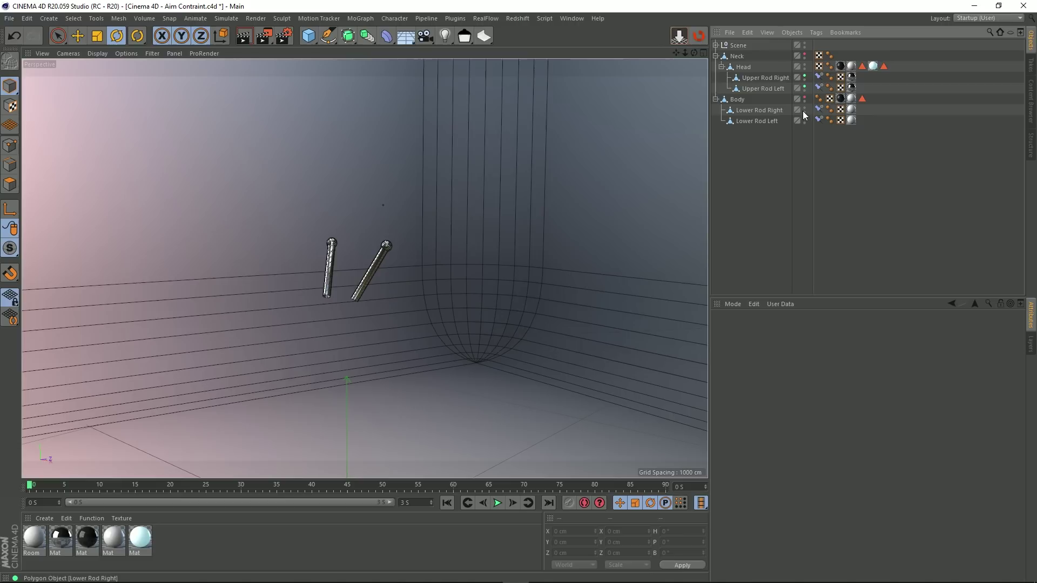
{"action": "left_click", "coordinate": [804, 108]}
{"action": "left_click", "coordinate": [804, 119]}
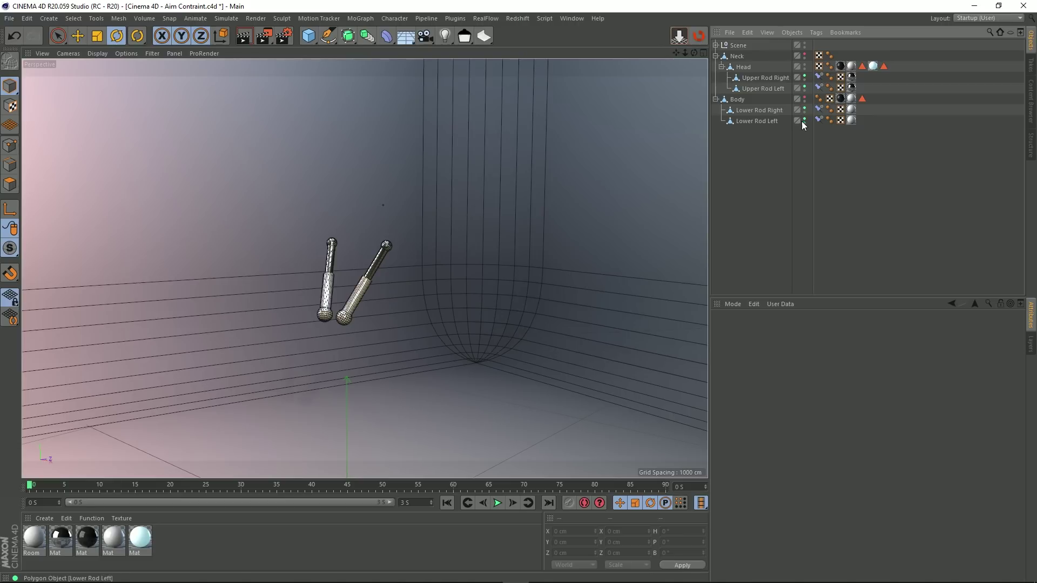
{"action": "scroll", "coordinate": [322, 283], "scroll_direction": "up", "scroll_amount": 3}
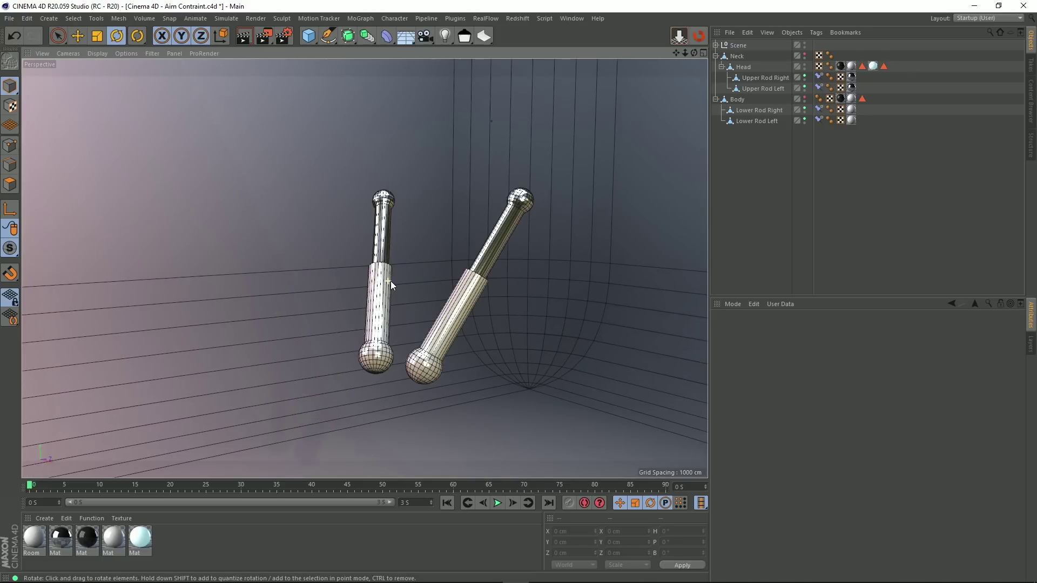
- Select Lower Rod Right with the Move tool and turn on Enable Axis
{"action": "middle_click_drag", "start_coordinate": [450, 301], "coordinate": [397, 292], "text": "alt"}
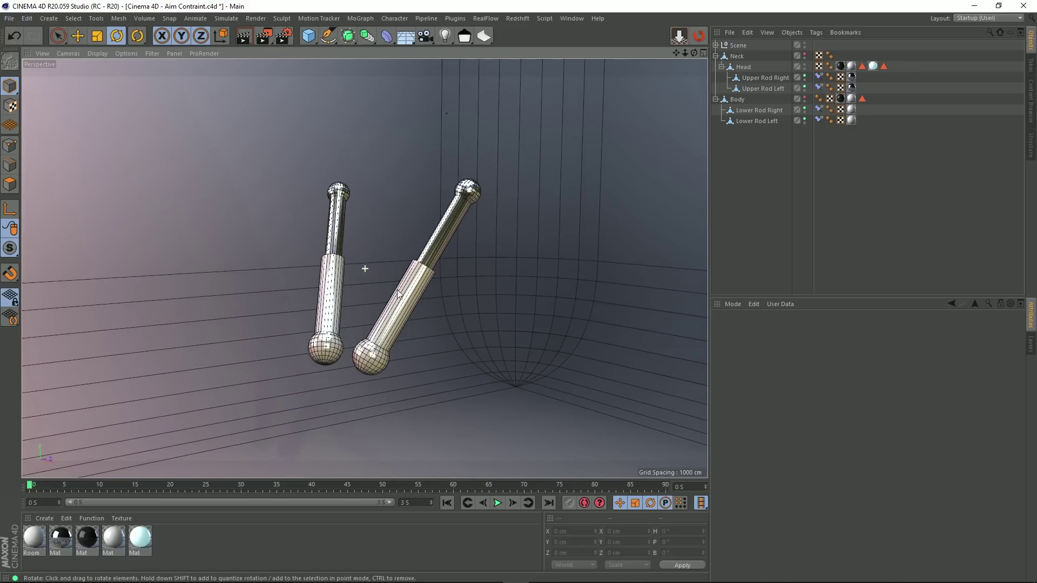
{"action": "left_click", "coordinate": [388, 313]}
{"action": "left_click", "coordinate": [451, 238]}
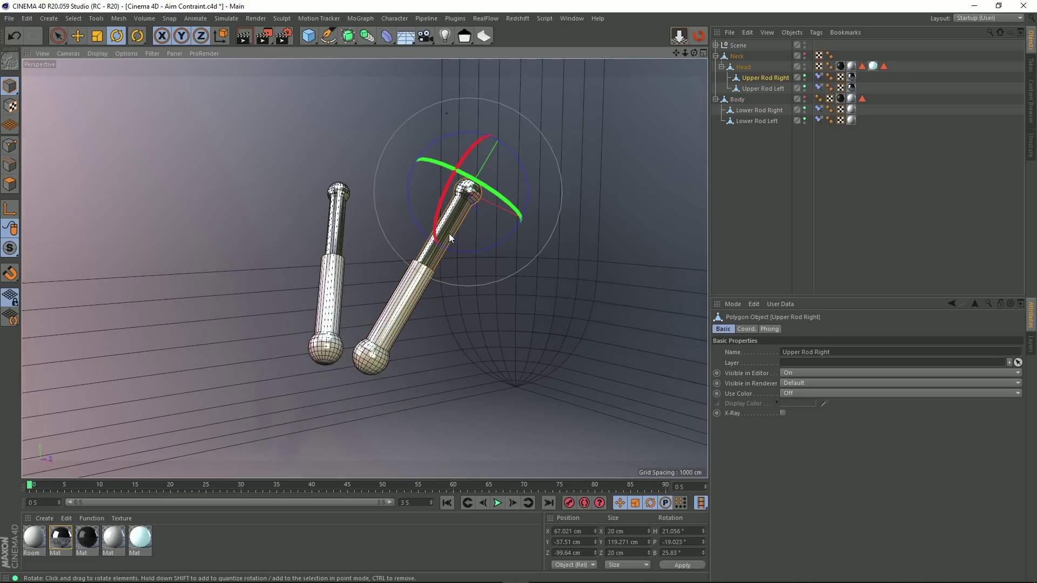
{"action": "left_click", "coordinate": [78, 36]}
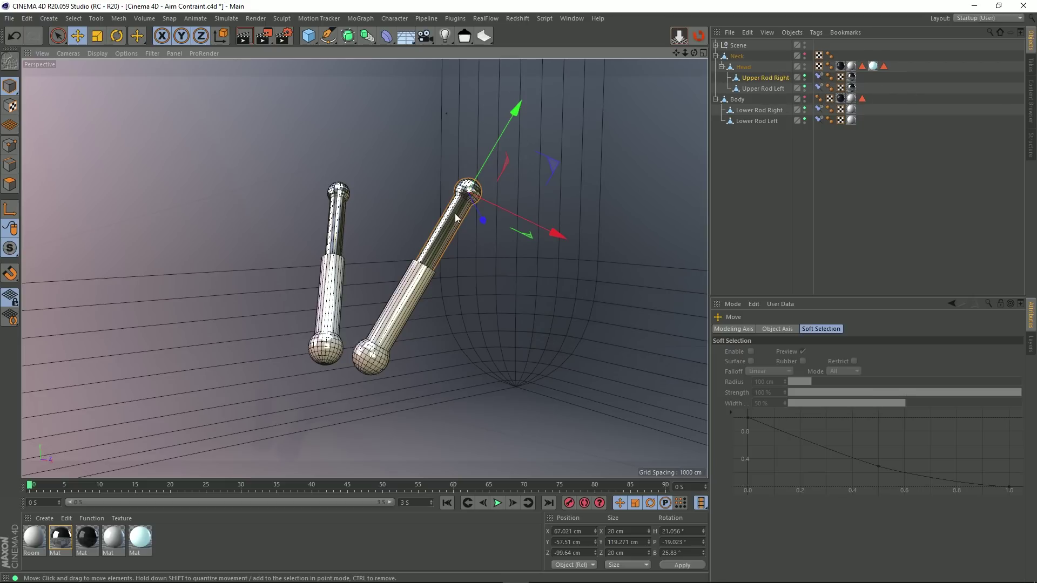
{"action": "left_click", "coordinate": [377, 353]}
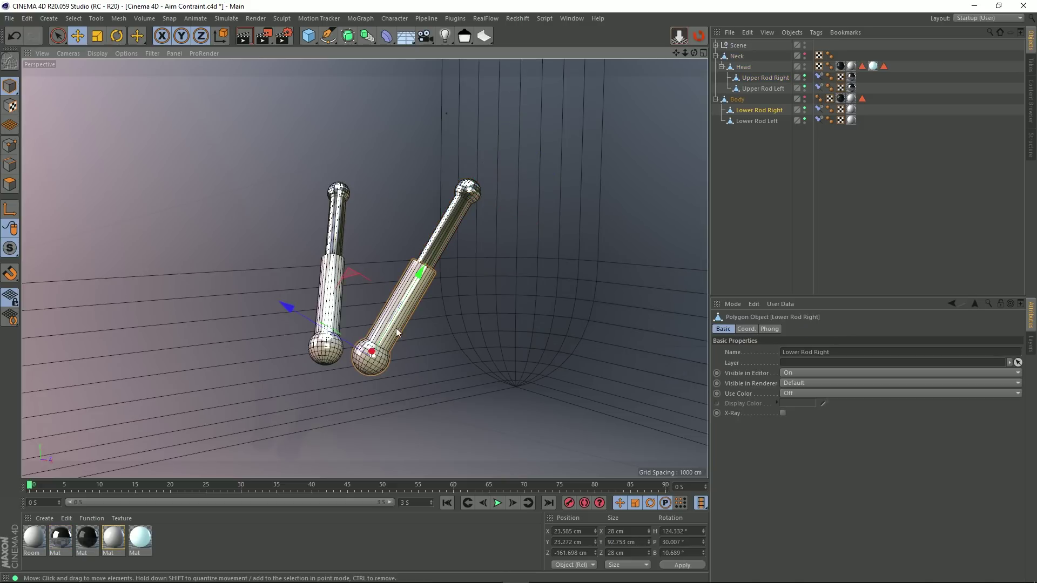
{"action": "left_click_drag", "start_coordinate": [410, 283], "coordinate": [457, 275], "text": "alt"}
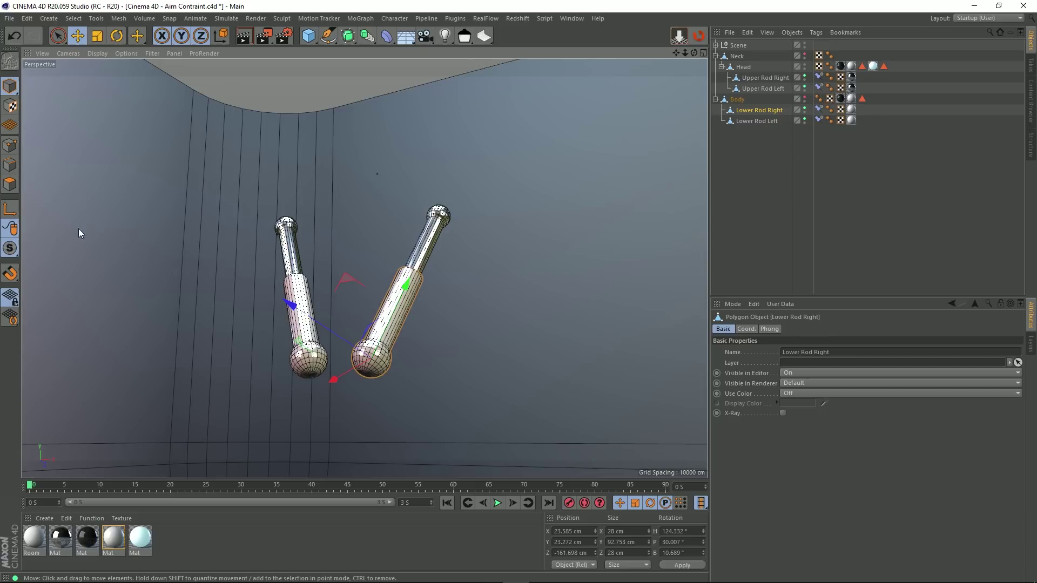
{"action": "left_click", "coordinate": [9, 211]}
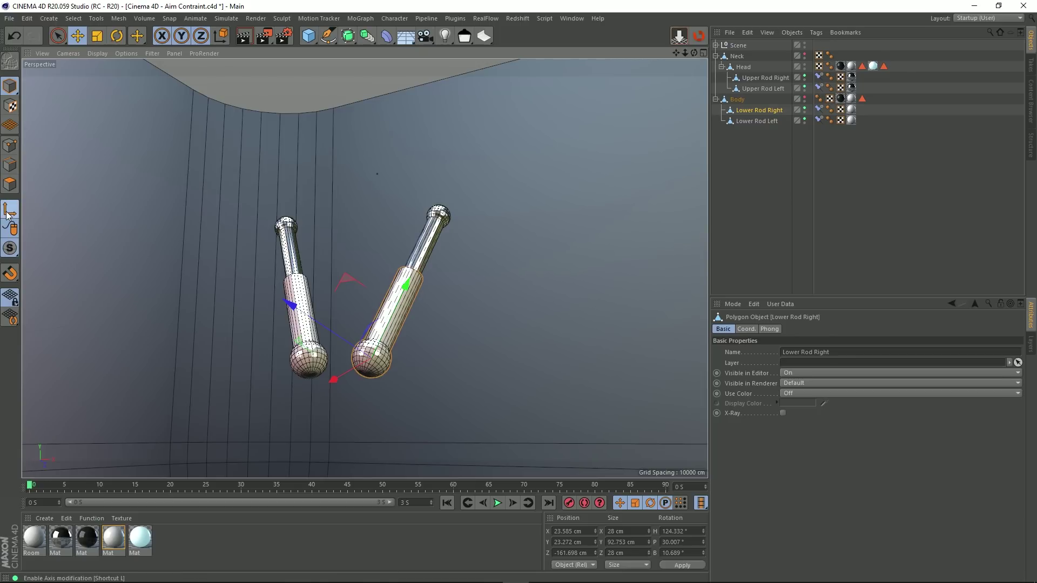
{"action": "left_click_drag", "start_coordinate": [371, 344], "coordinate": [372, 367], "text": "alt"}
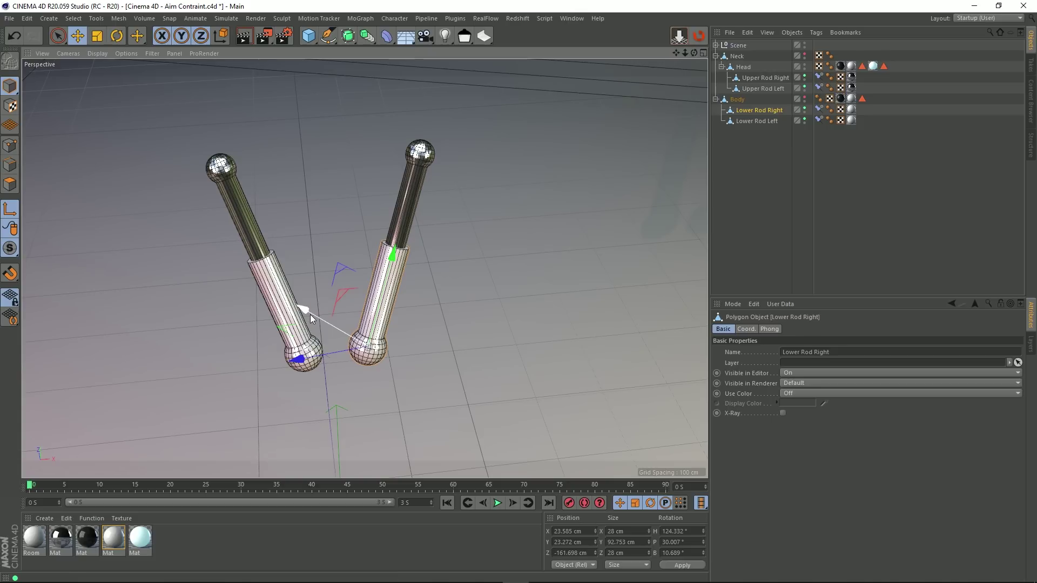
{"action": "left_click_drag", "start_coordinate": [310, 314], "coordinate": [447, 339]}
{"action": "left_click_drag", "start_coordinate": [370, 304], "coordinate": [335, 281], "text": "alt"}
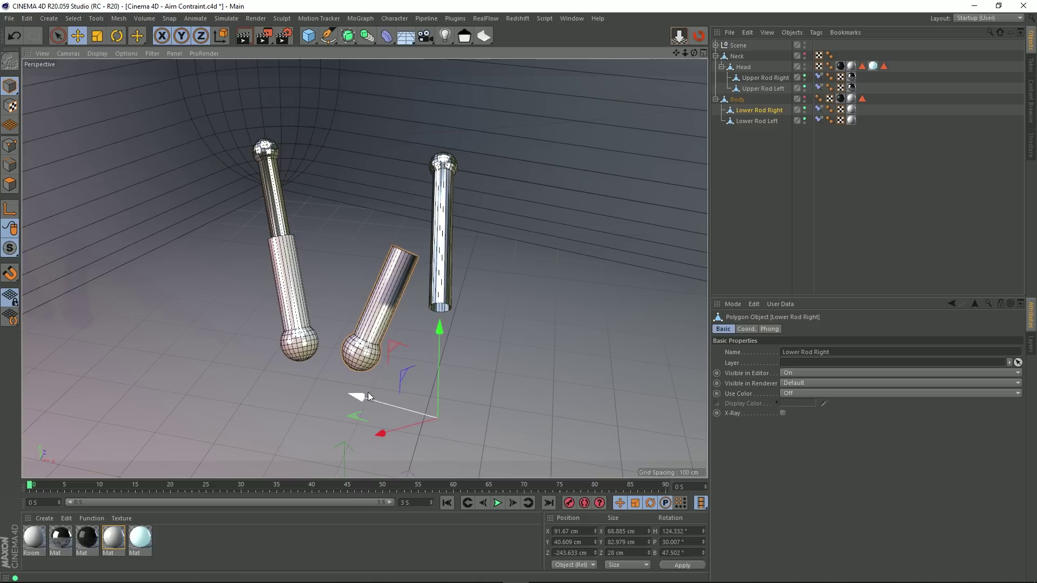
{"action": "left_click_drag", "start_coordinate": [364, 397], "coordinate": [325, 324]}
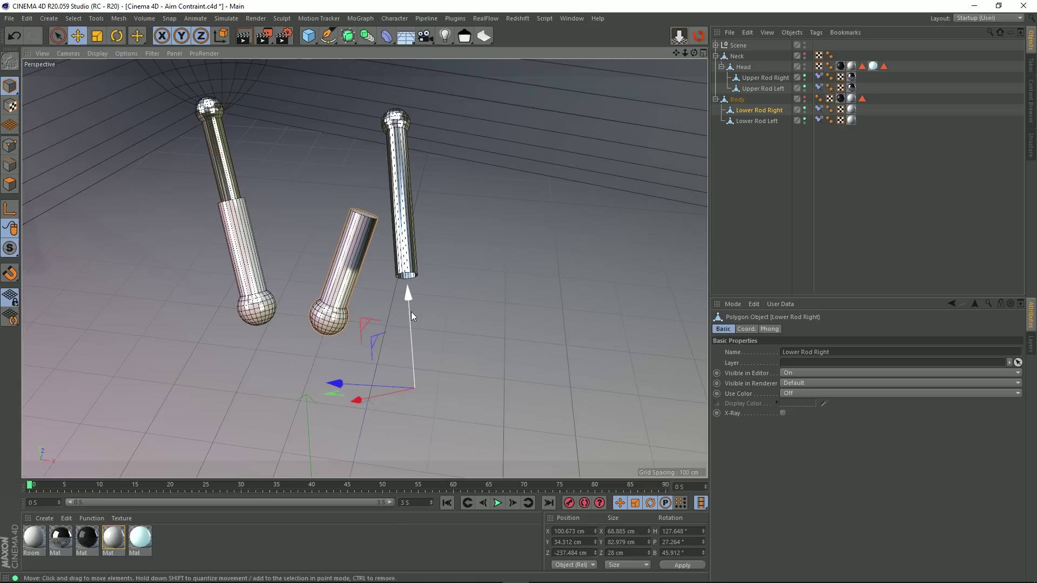
{"action": "key", "text": "ctrl+z"}
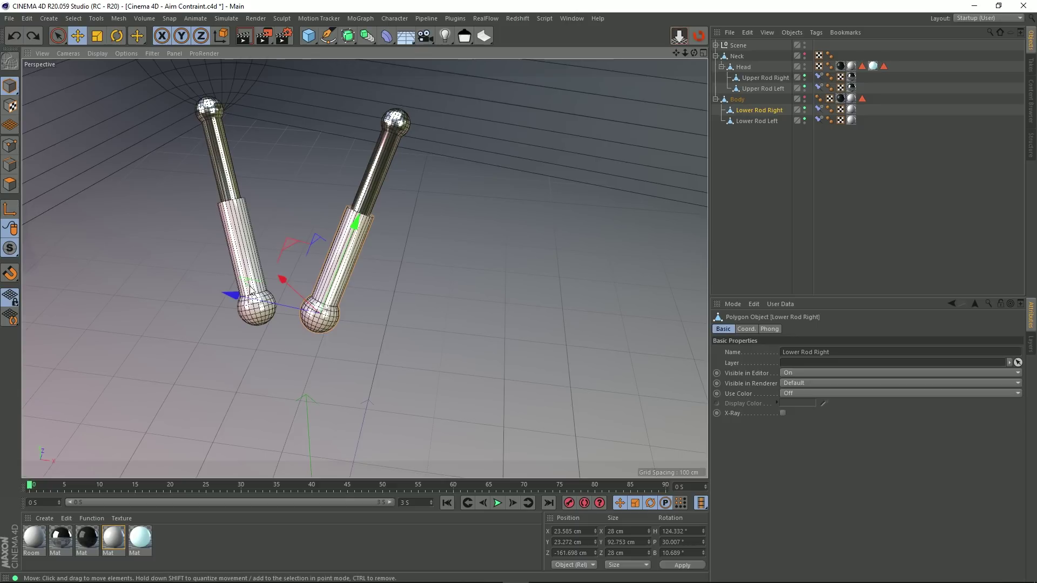
- Orbit and zoom around the right rod pair to inspect where the rod ends meet
{"action": "left_click_drag", "start_coordinate": [250, 291], "coordinate": [298, 264], "text": "alt"}
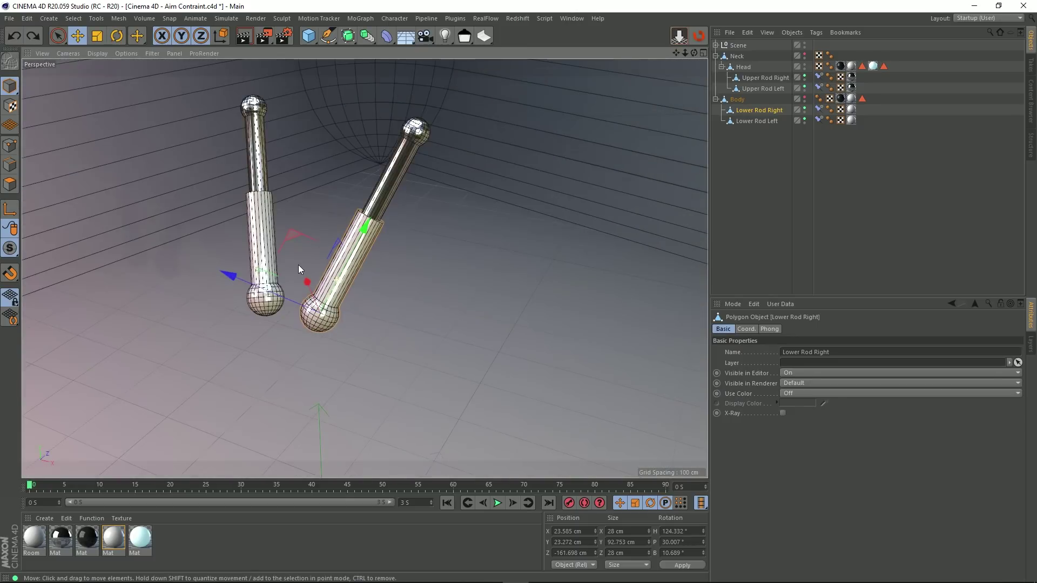
{"action": "scroll", "coordinate": [303, 259], "scroll_direction": "up", "scroll_amount": 8}
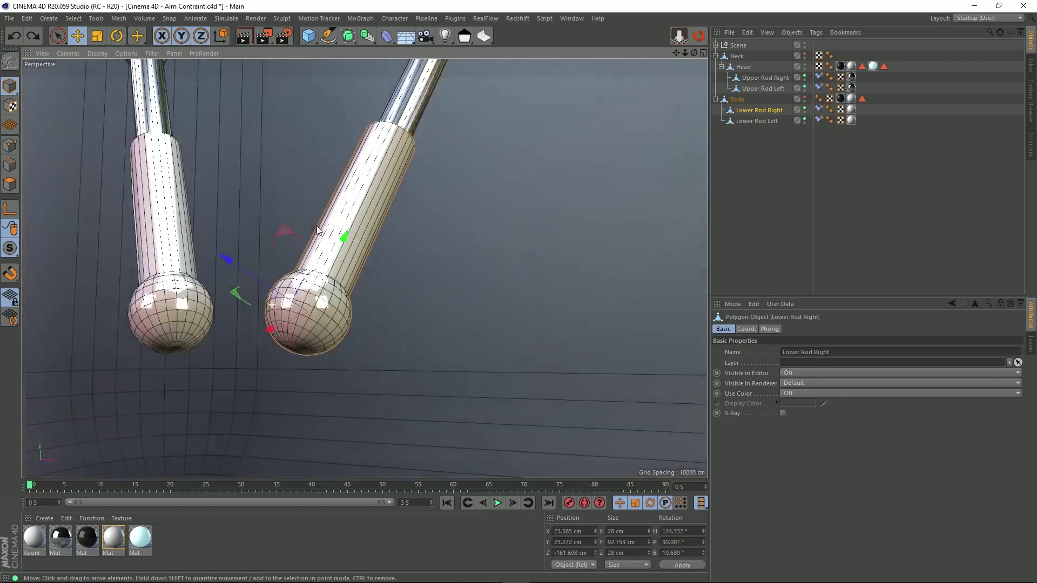
{"action": "left_click_drag", "start_coordinate": [317, 231], "coordinate": [350, 319], "text": "alt"}
{"action": "left_click_drag", "start_coordinate": [365, 278], "coordinate": [352, 300], "text": "alt"}
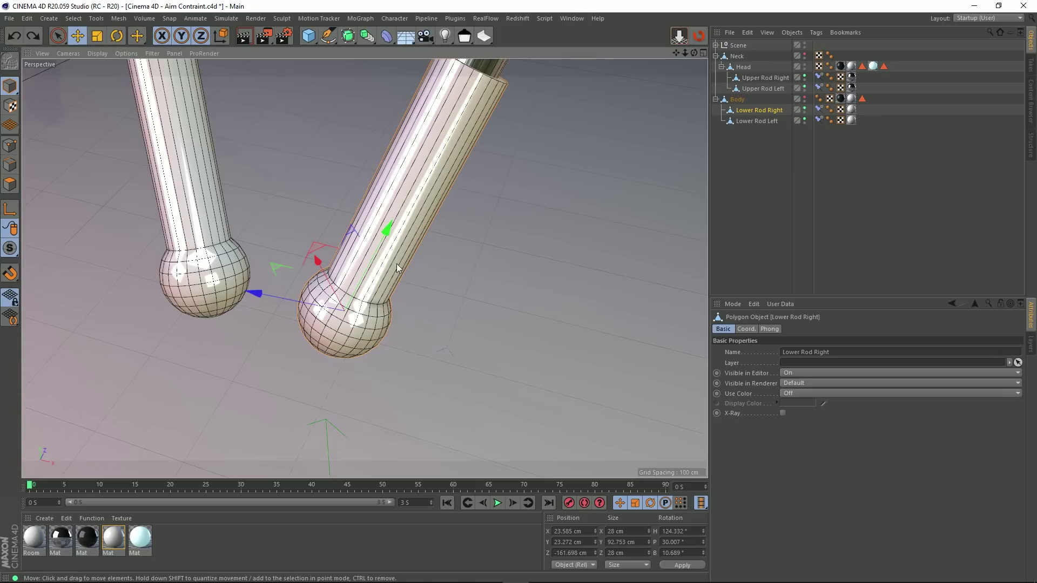
{"action": "left_click_drag", "start_coordinate": [467, 89], "coordinate": [452, 233], "text": "alt"}
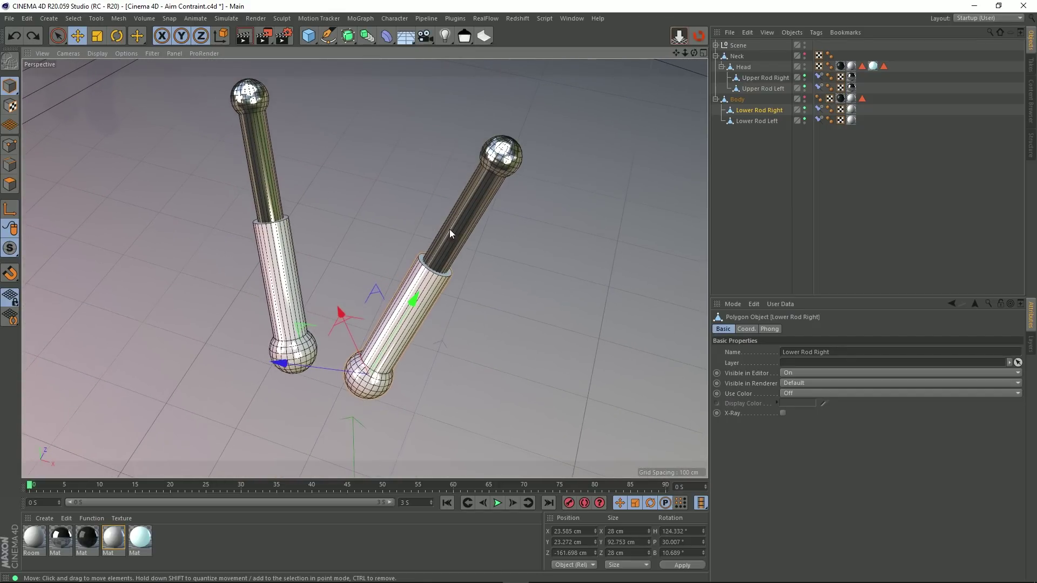
{"action": "mouse_move", "coordinate": [413, 308]}
{"action": "left_mouse_down", "text": "alt"}
{"action": "mouse_move", "coordinate": [387, 247]}
{"action": "mouse_move", "coordinate": [406, 273]}
{"action": "mouse_move", "coordinate": [406, 299]}
{"action": "left_mouse_up", "text": "alt"}
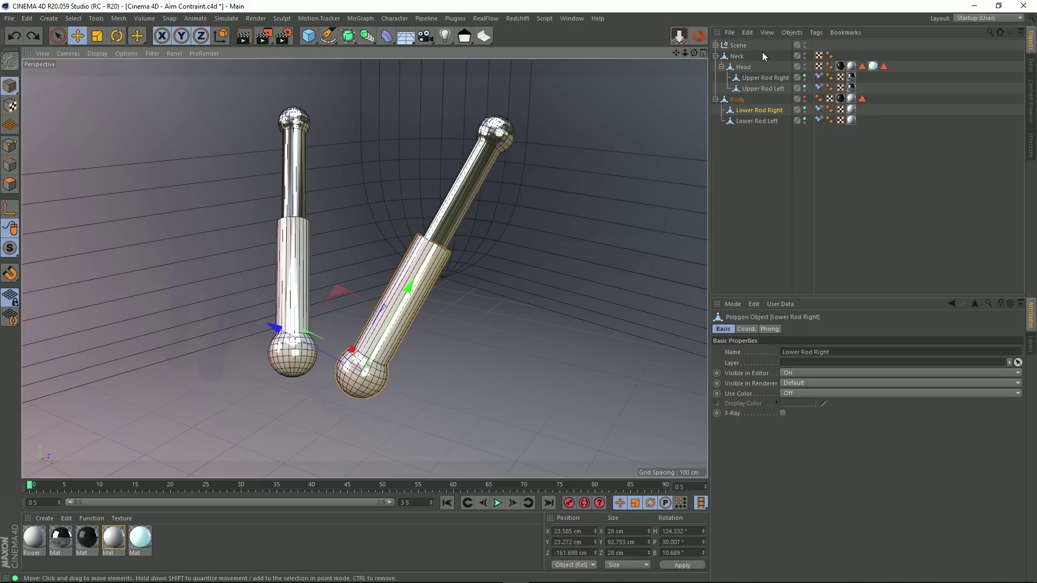
- Show Neck, Head and Body again, select the Head and switch to Rotate
{"action": "left_click", "coordinate": [805, 54]}
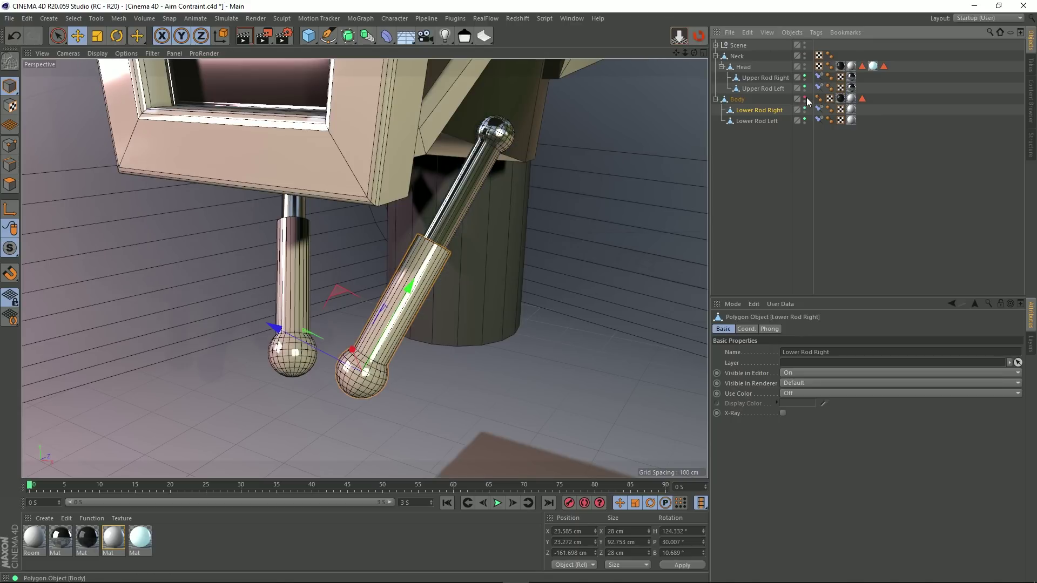
{"action": "left_click", "coordinate": [805, 99]}
{"action": "left_click_drag", "start_coordinate": [364, 276], "coordinate": [374, 311], "text": "alt"}
{"action": "left_click", "coordinate": [484, 128]}
{"action": "left_click_drag", "start_coordinate": [484, 128], "coordinate": [451, 161], "text": "alt"}
{"action": "key", "text": "r"}
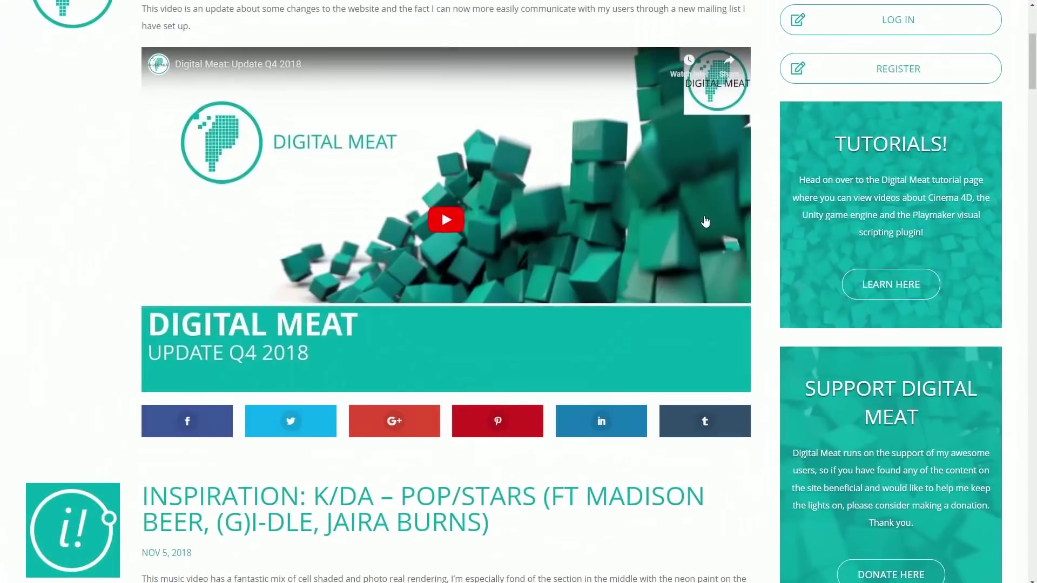
- Filter tutorials by CINEMA 4D, NAB and REALFLOW | C4D, then scroll to the donation form
{"action": "scroll", "coordinate": [699, 233], "scroll_direction": "down", "scroll_amount": 5}
{"action": "scroll", "coordinate": [698, 233], "scroll_direction": "down", "scroll_amount": 6}
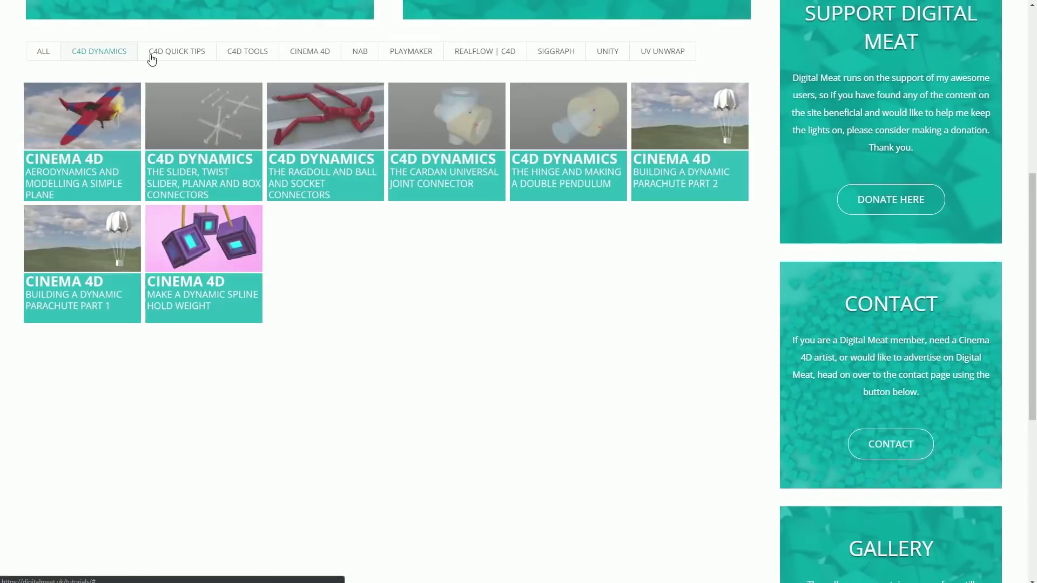
{"action": "left_click", "coordinate": [323, 56]}
{"action": "left_click", "coordinate": [367, 54]}
{"action": "left_click", "coordinate": [507, 52]}
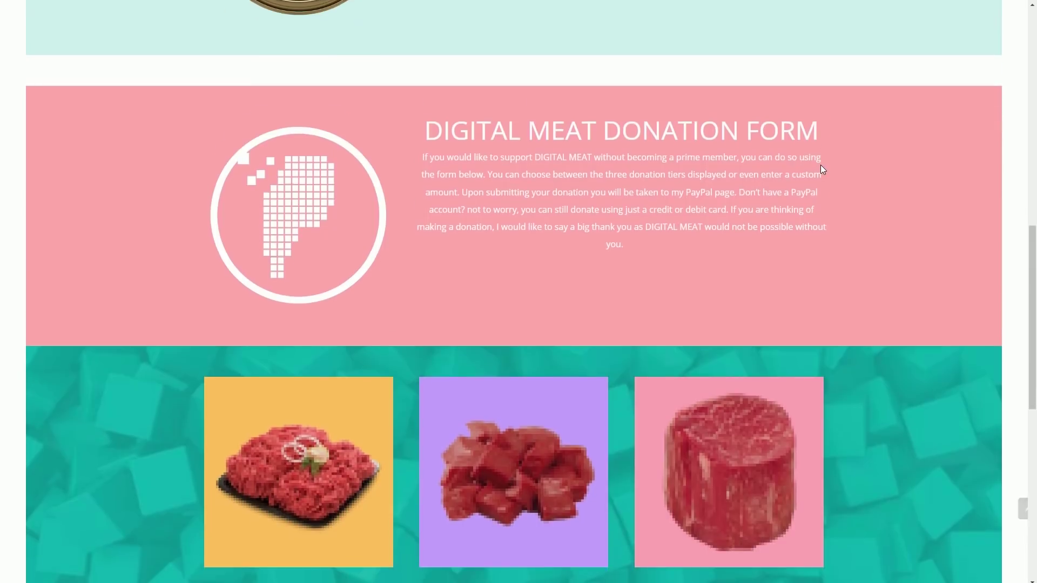
{"action": "scroll", "coordinate": [820, 169], "scroll_direction": "down", "scroll_amount": 8}
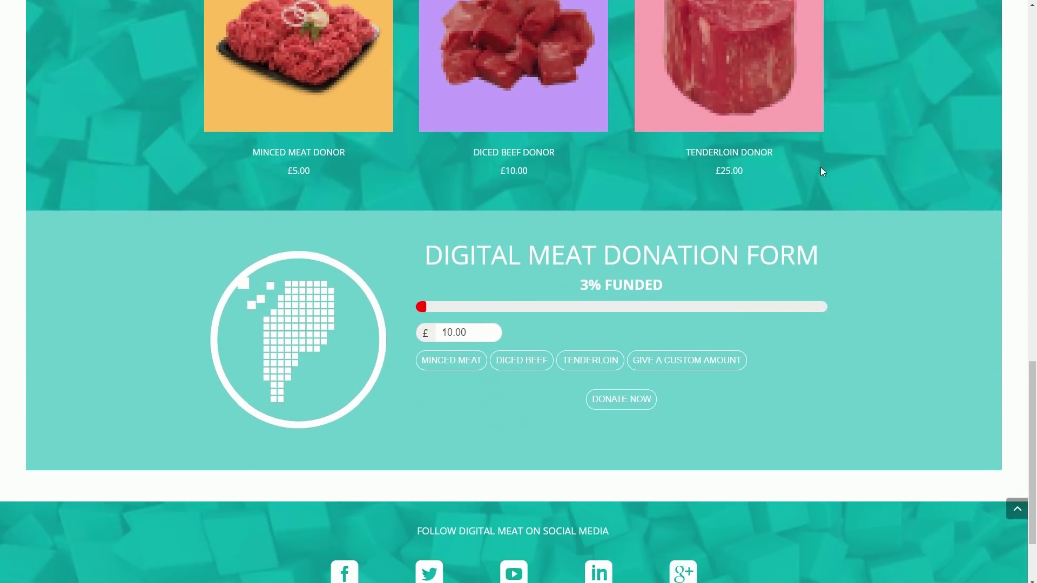